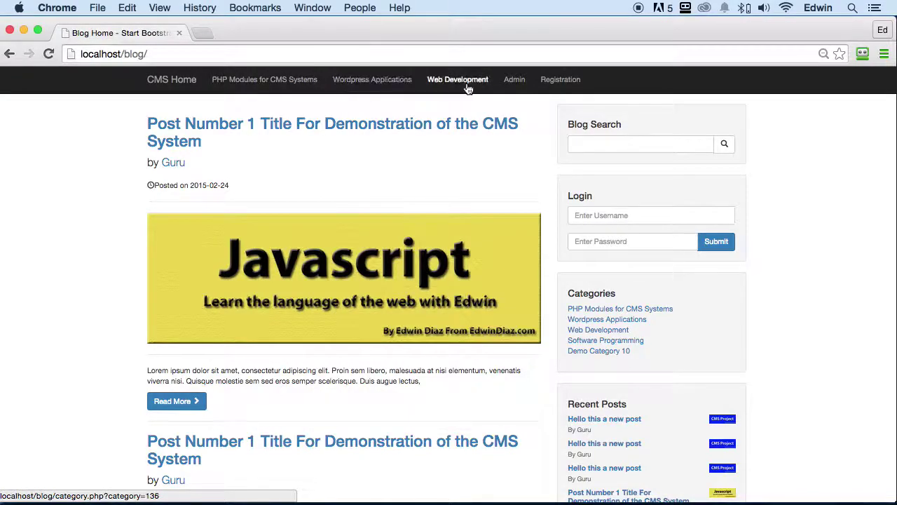
# Look at the registration form's username and email fields, then return to the blog home page.
pyautogui.click(561, 80)
pyautogui.click(413, 180)
pyautogui.click(417, 205)
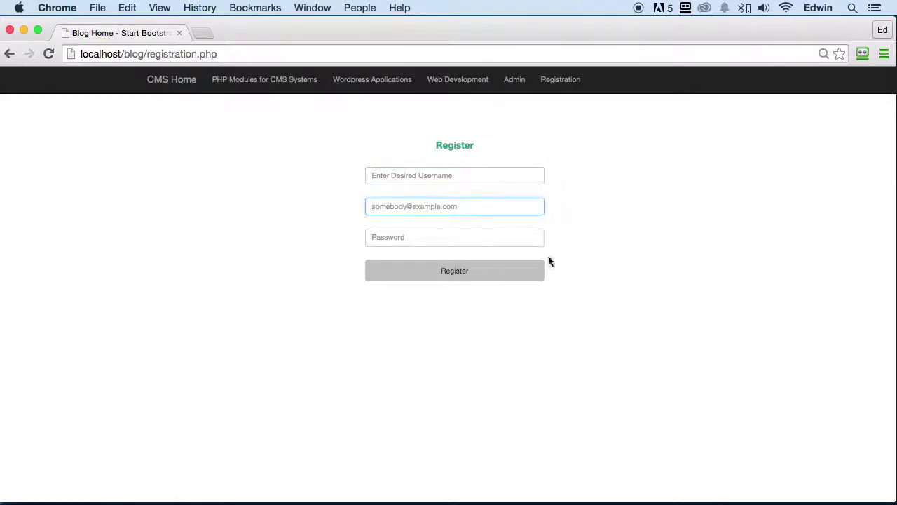
pyautogui.click(175, 83)
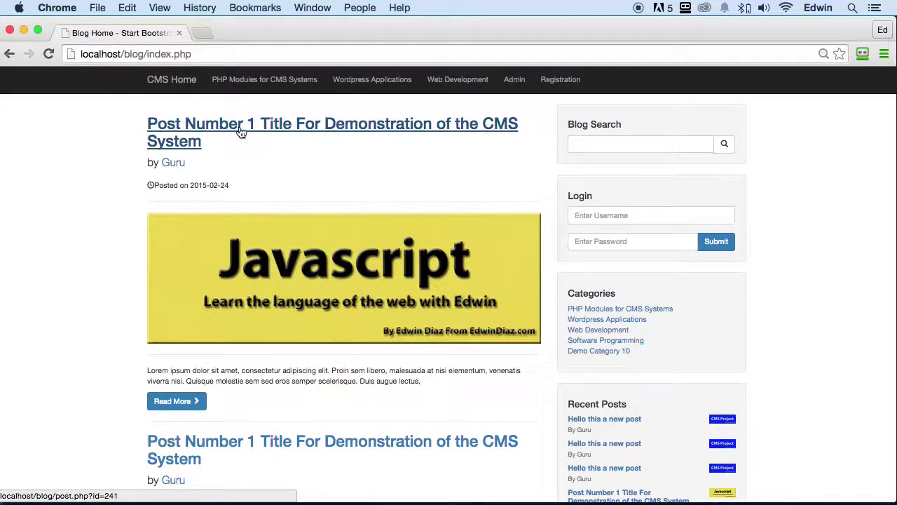
# Scroll the home page post list and open the first post (post.php?id=241).
pyautogui.scroll(-10, 232, 189)
pyautogui.scroll(-4, 238, 200)
pyautogui.scroll(-8, 389, 305)
pyautogui.scroll(-6, 380, 295)
pyautogui.scroll(7, 381, 296)
pyautogui.scroll(10, 380, 294)
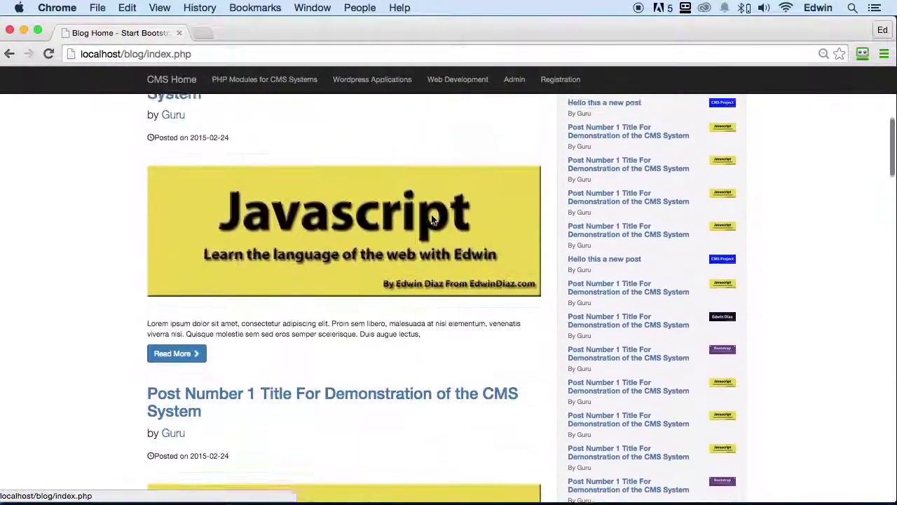
pyautogui.scroll(10, 431, 219)
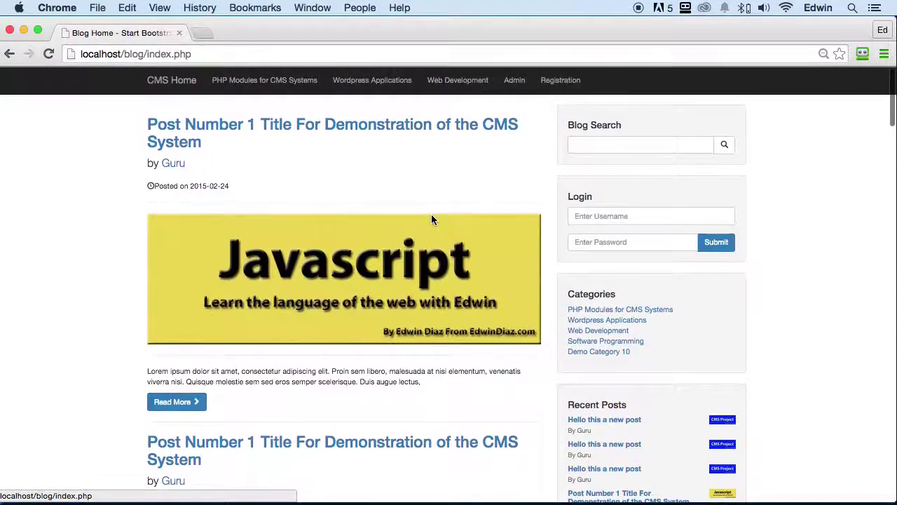
pyautogui.click(302, 124)
# Read through the full post text down to the Leave a Comment form.
pyautogui.moveTo(147, 54); pyautogui.dragTo(231, 54)
pyautogui.scroll(-1, 286, 220)
pyautogui.scroll(-5, 285, 216)
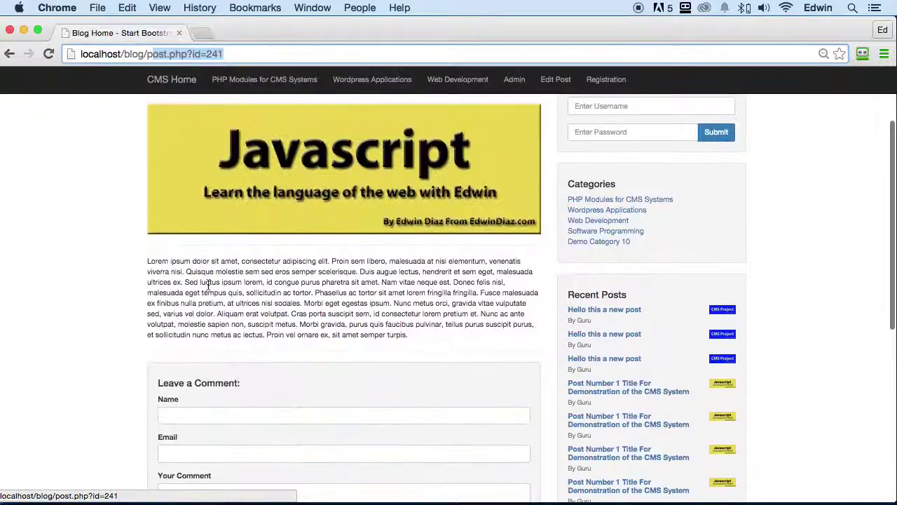
pyautogui.moveTo(146, 261); pyautogui.dragTo(417, 334)
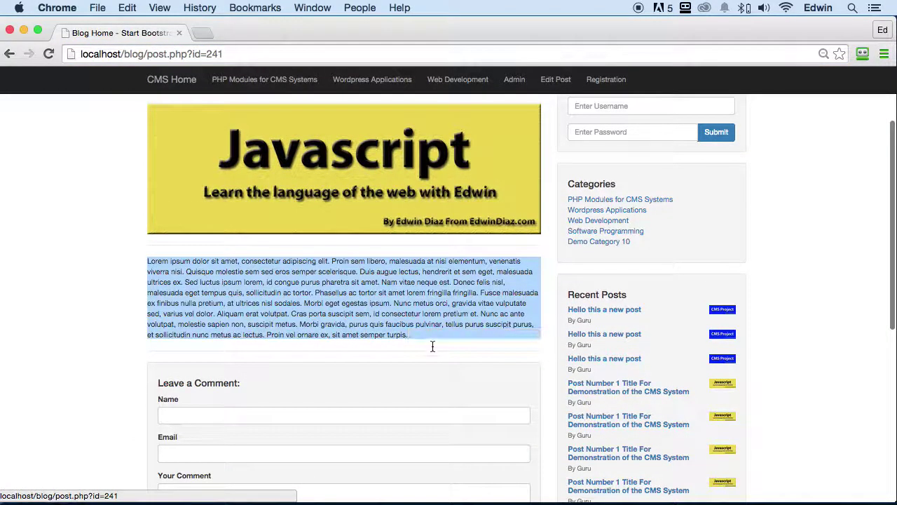
pyautogui.scroll(-6, 433, 345)
# Put the comment text 'Hello from the computer' into the Your Comment box.
pyautogui.click(298, 280)
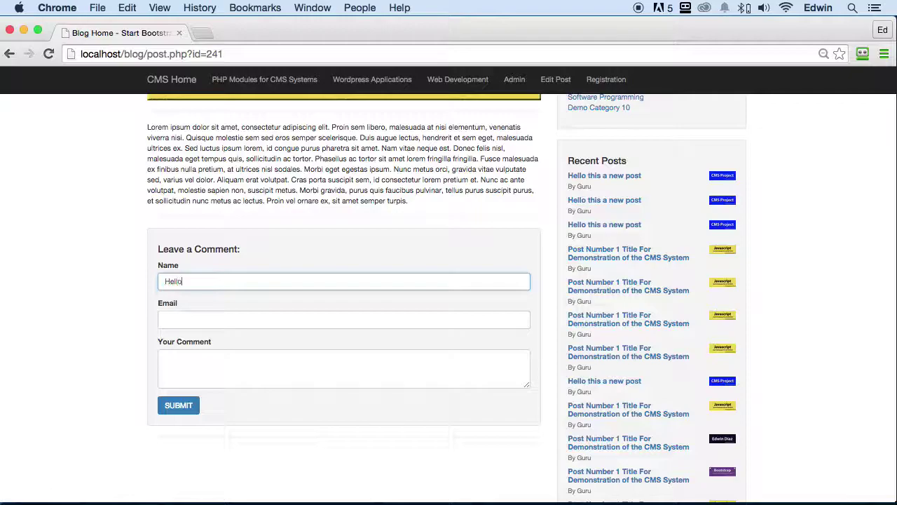
pyautogui.write('he computer')
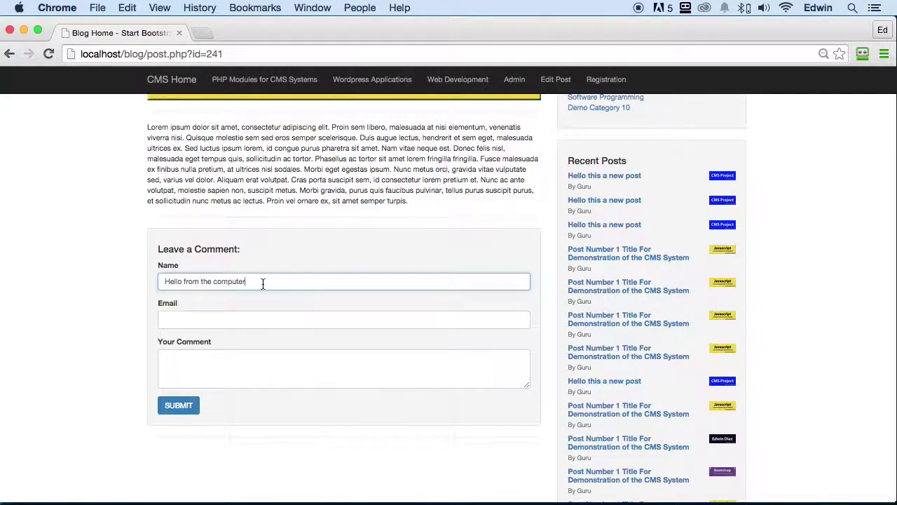
pyautogui.moveTo(263, 283); pyautogui.dragTo(121, 274)
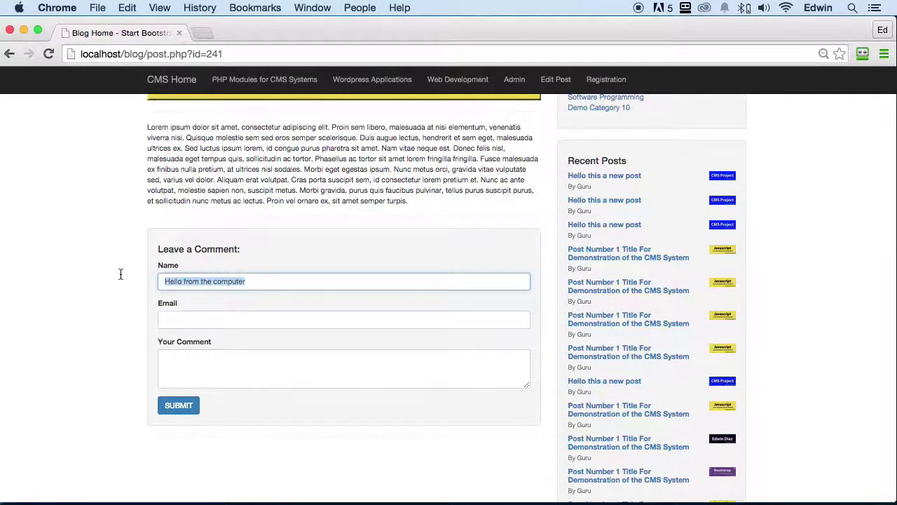
pyautogui.press('super+x')
pyautogui.click(218, 378)
pyautogui.press('super+v')
# Fill in the commenter name, copy it into the email field, and submit the comment.
pyautogui.click(192, 277)
pyautogui.write('C')
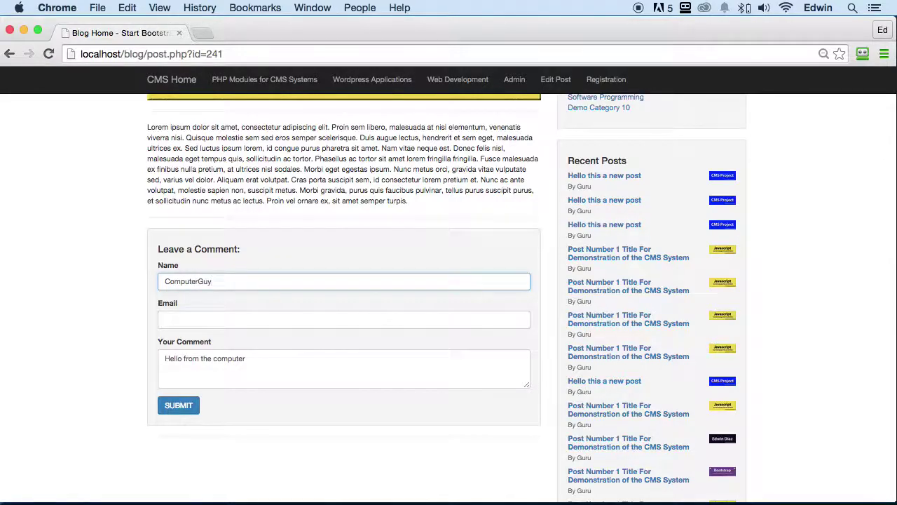
pyautogui.click(193, 319)
pyautogui.moveTo(223, 282); pyautogui.dragTo(119, 278)
pyautogui.press('super+c')
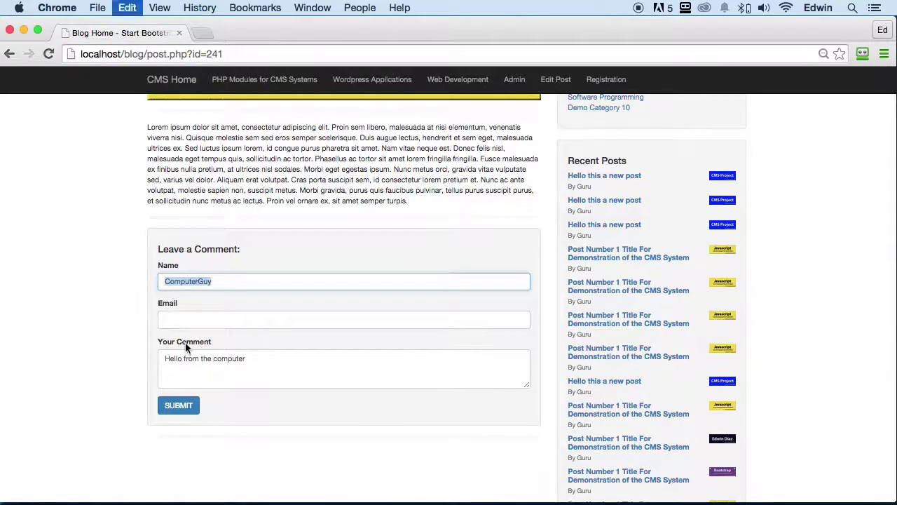
pyautogui.click(192, 320)
pyautogui.press('super+v')
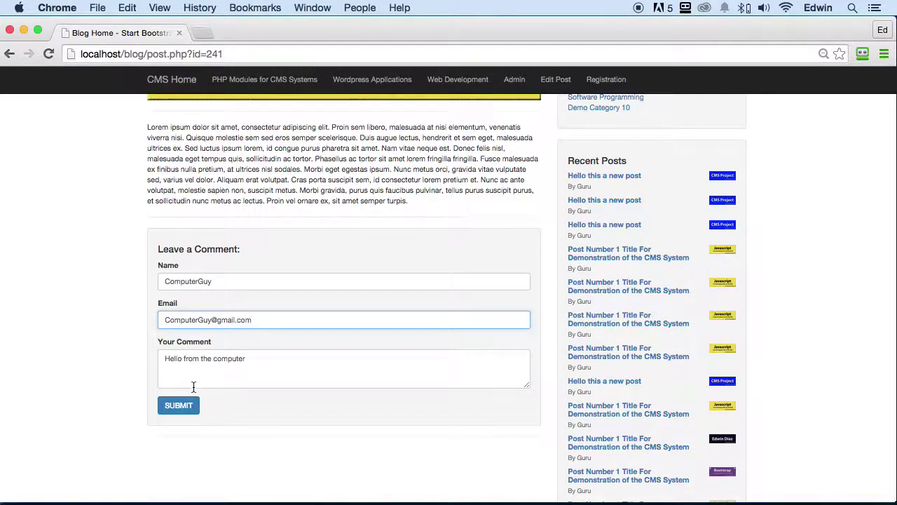
pyautogui.click(184, 405)
pyautogui.scroll(-5, 175, 320)
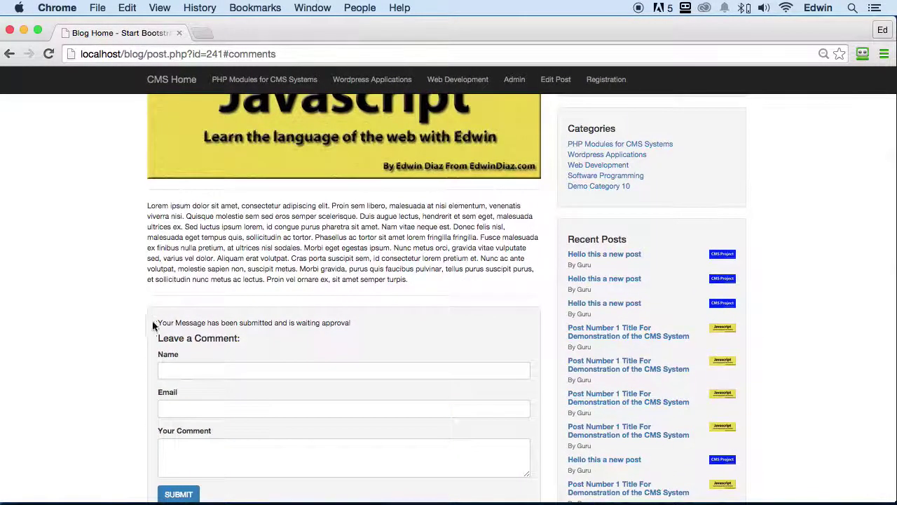
# Highlight the approval message, then select all page text and clear the selection.
pyautogui.moveTo(157, 322); pyautogui.dragTo(239, 338)
pyautogui.scroll(-1, 361, 327)
pyautogui.scroll(5, 425, 355)
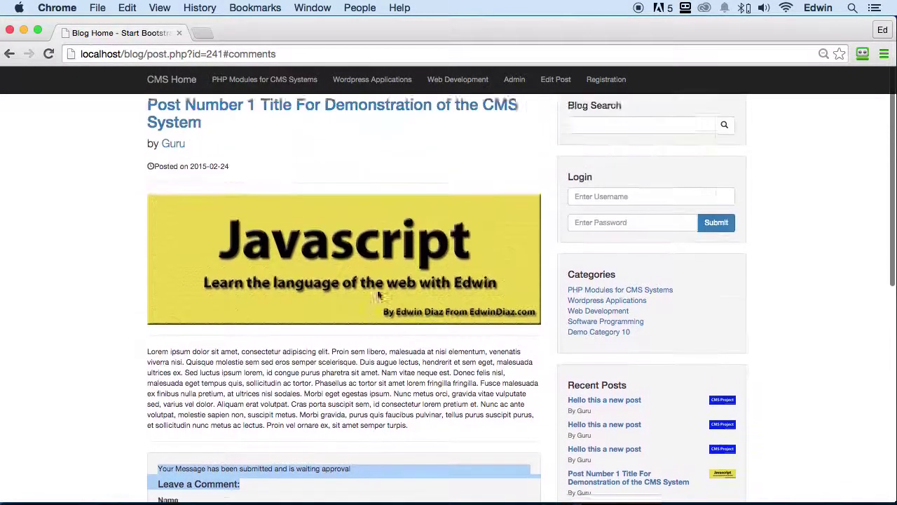
pyautogui.press('super+a')
pyautogui.click(240, 145)
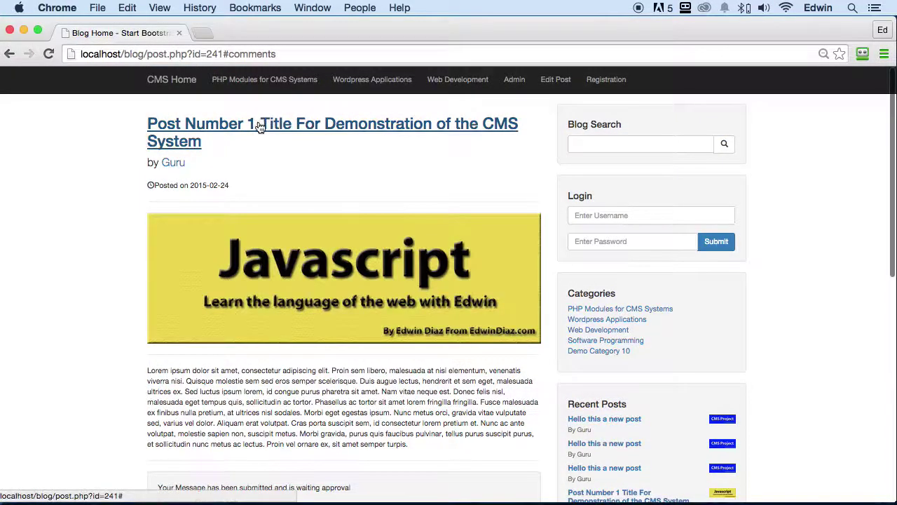
# Return to the blog home page via CMS Home and scroll its post list.
pyautogui.scroll(-3, 747, 333)
pyautogui.scroll(3, 747, 332)
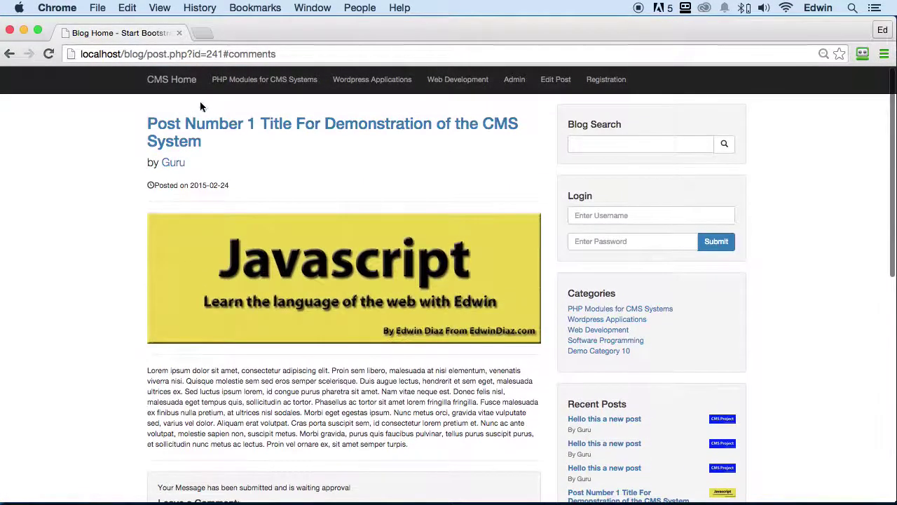
pyautogui.click(184, 81)
pyautogui.scroll(-4, 288, 228)
pyautogui.scroll(-5, 288, 229)
pyautogui.scroll(10, 286, 226)
# Reload localhost/blog/index.php repeatedly until Post Number 1 appears above 'Hello this a new post'.
pyautogui.click(232, 53)
pyautogui.press('Return')
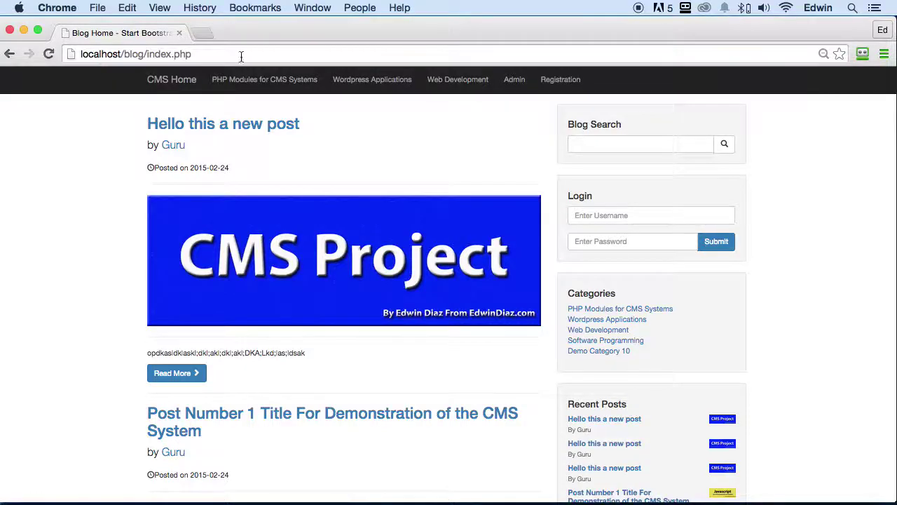
pyautogui.scroll(-8, 273, 281)
pyautogui.scroll(10, 280, 289)
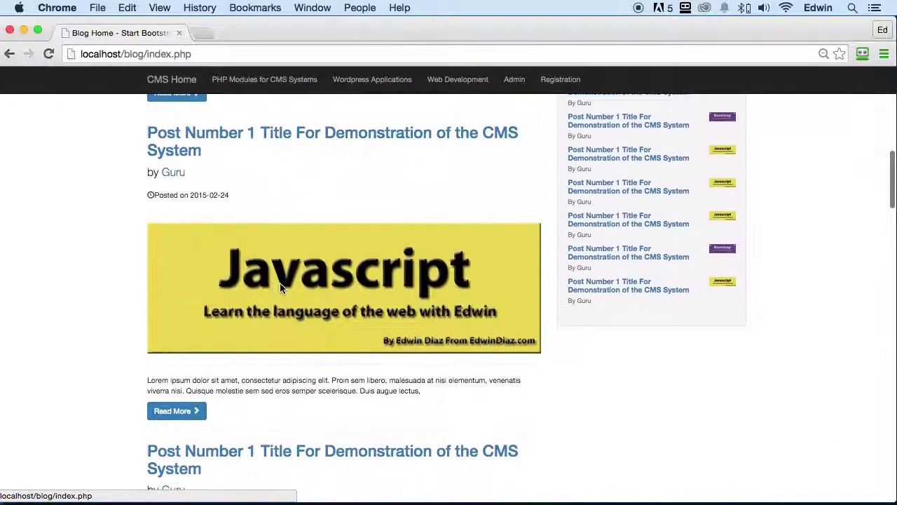
pyautogui.scroll(2, 225, 123)
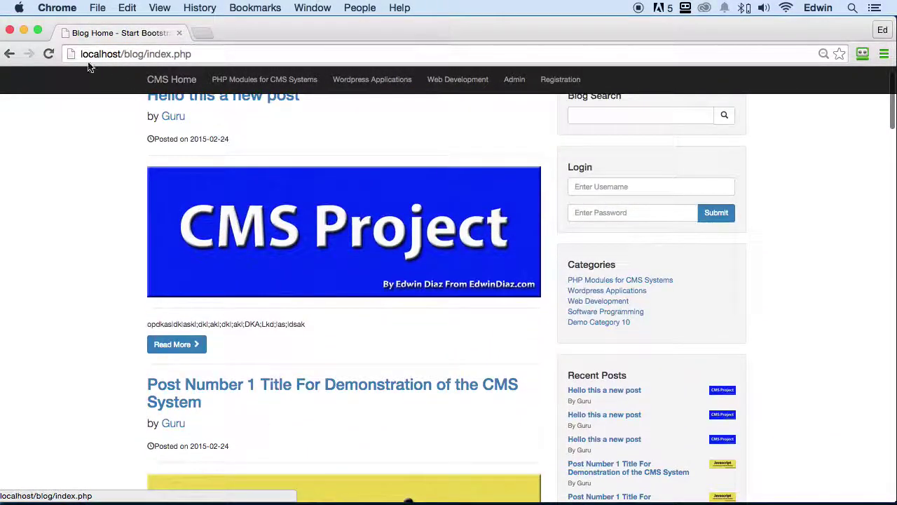
pyautogui.click(211, 54)
pyautogui.click(174, 84)
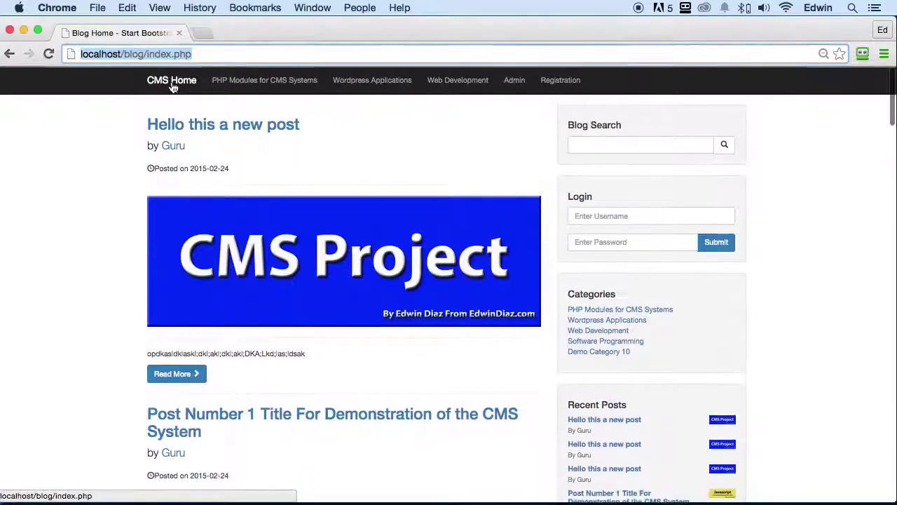
pyautogui.click(174, 84)
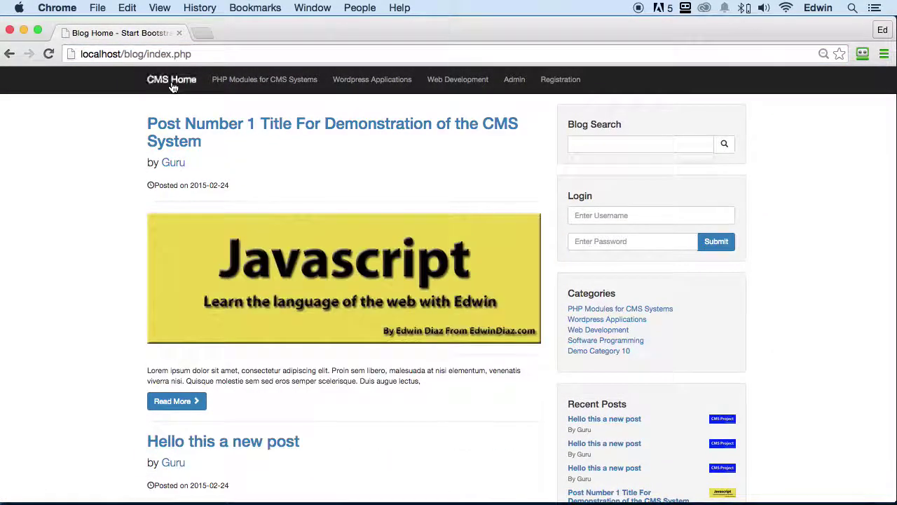
pyautogui.click(173, 85)
pyautogui.scroll(-10, 281, 231)
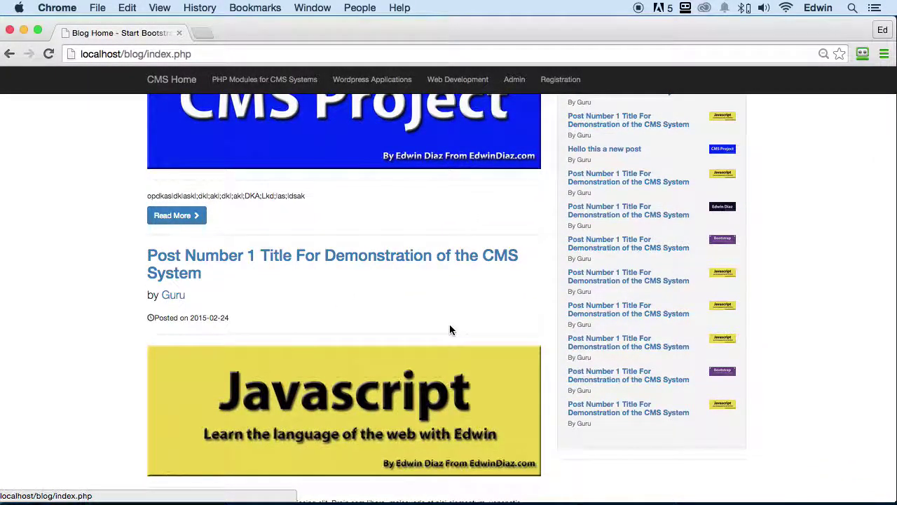
pyautogui.scroll(10, 451, 330)
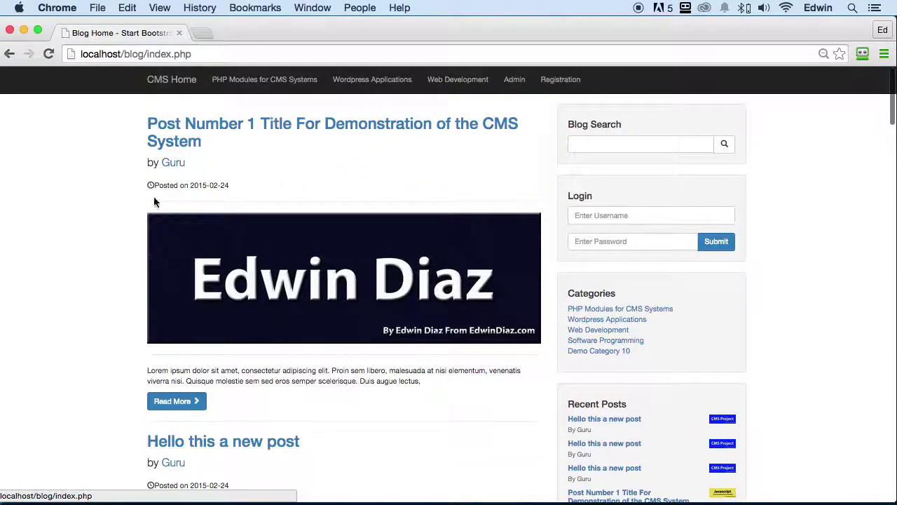
pyautogui.moveTo(134, 190); pyautogui.dragTo(310, 191)
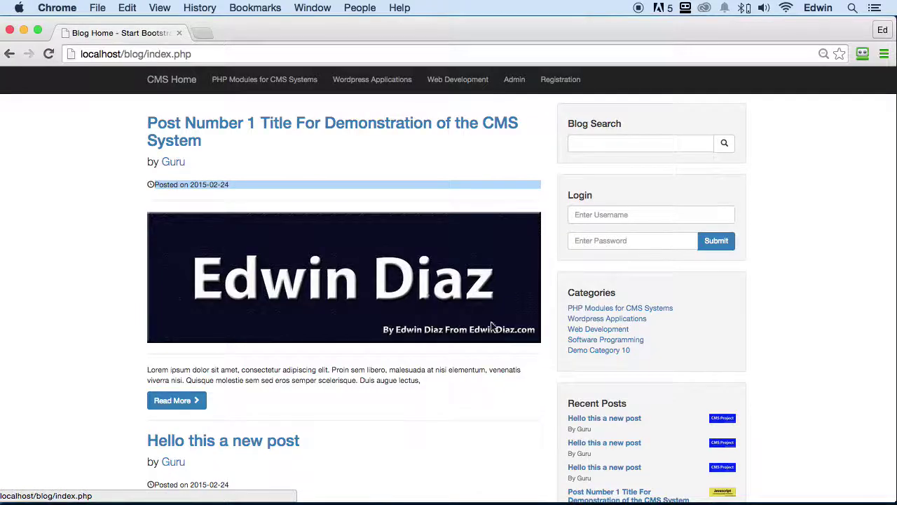
pyautogui.click(327, 150)
pyautogui.moveTo(147, 124); pyautogui.dragTo(231, 134)
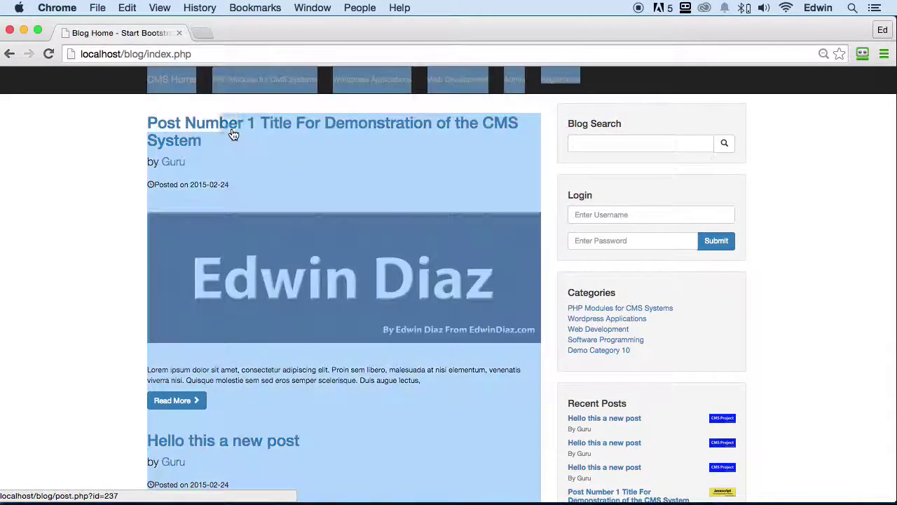
pyautogui.click(190, 165)
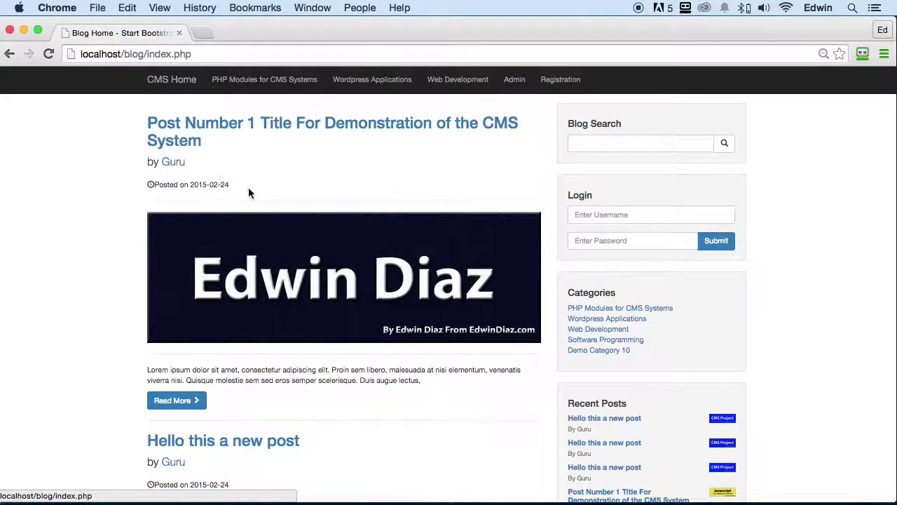
pyautogui.moveTo(230, 184); pyautogui.dragTo(159, 185)
pyautogui.moveTo(236, 183); pyautogui.dragTo(158, 183)
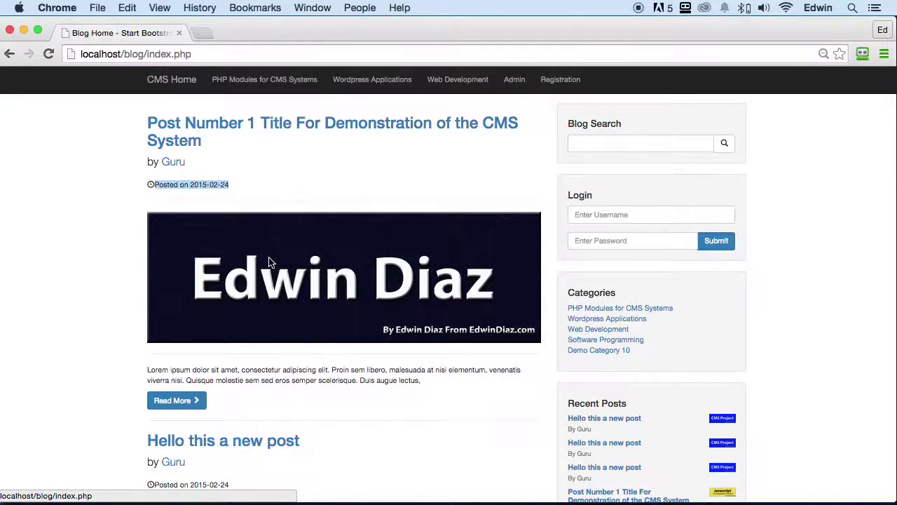
pyautogui.scroll(-5, 270, 262)
pyautogui.moveTo(146, 231); pyautogui.dragTo(428, 241)
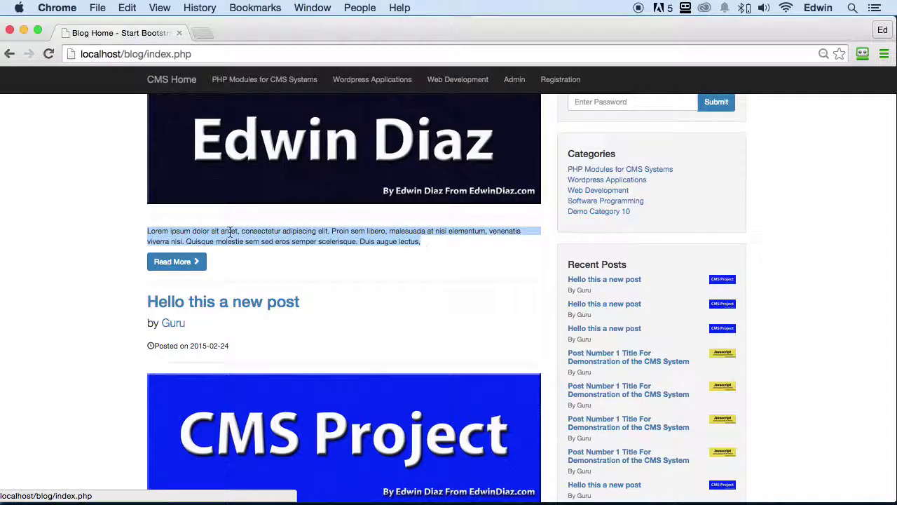
pyautogui.moveTo(429, 241); pyautogui.dragTo(130, 232)
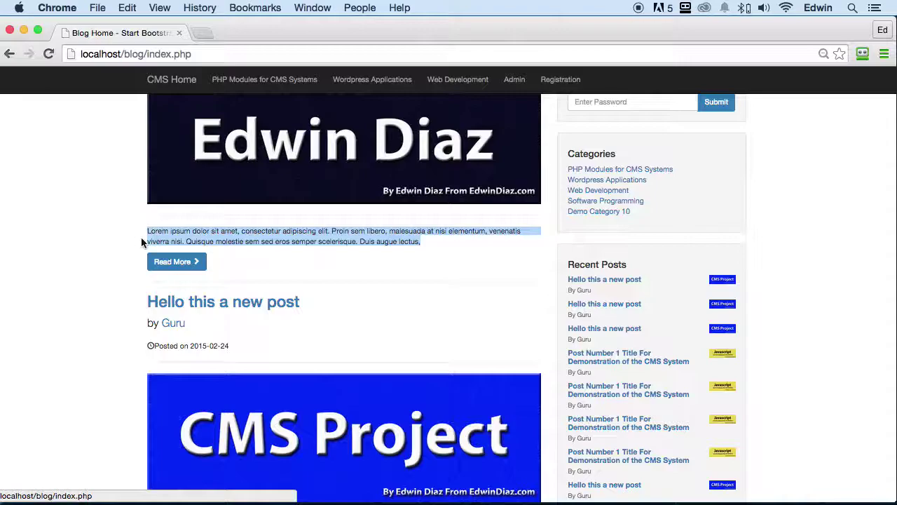
pyautogui.click(174, 264)
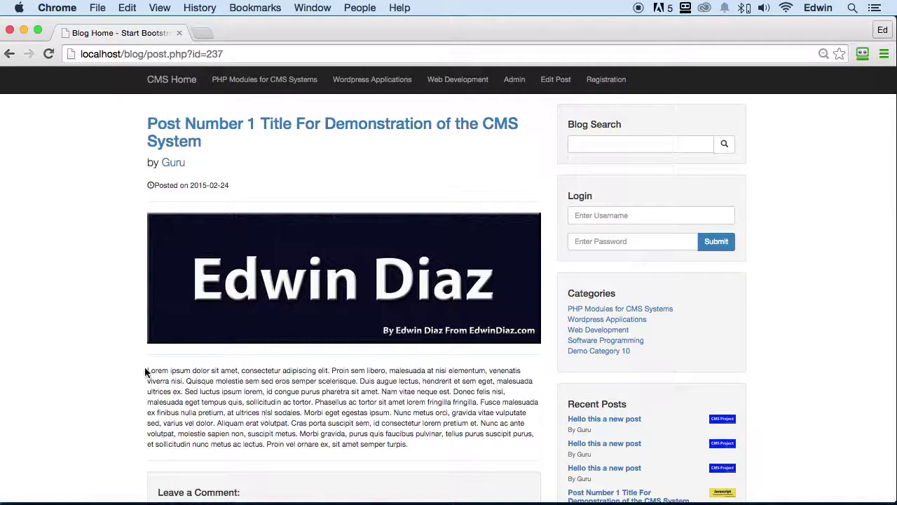
pyautogui.moveTo(146, 370); pyautogui.dragTo(437, 449)
pyautogui.click(191, 83)
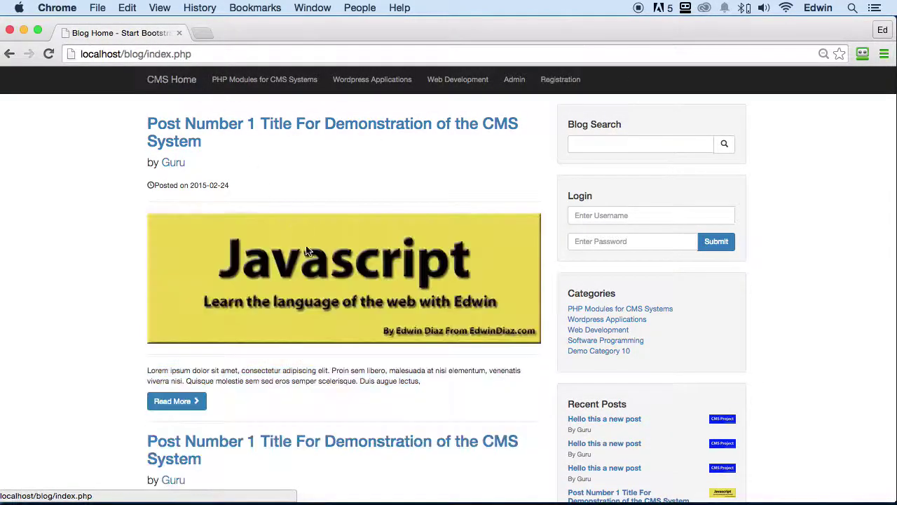
pyautogui.scroll(-10, 309, 260)
pyautogui.scroll(-15, 312, 272)
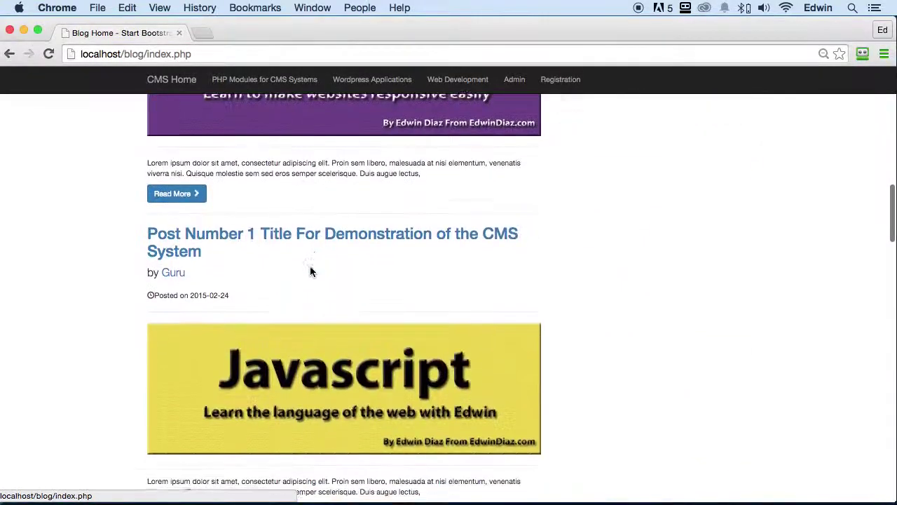
pyautogui.scroll(15, 547, 253)
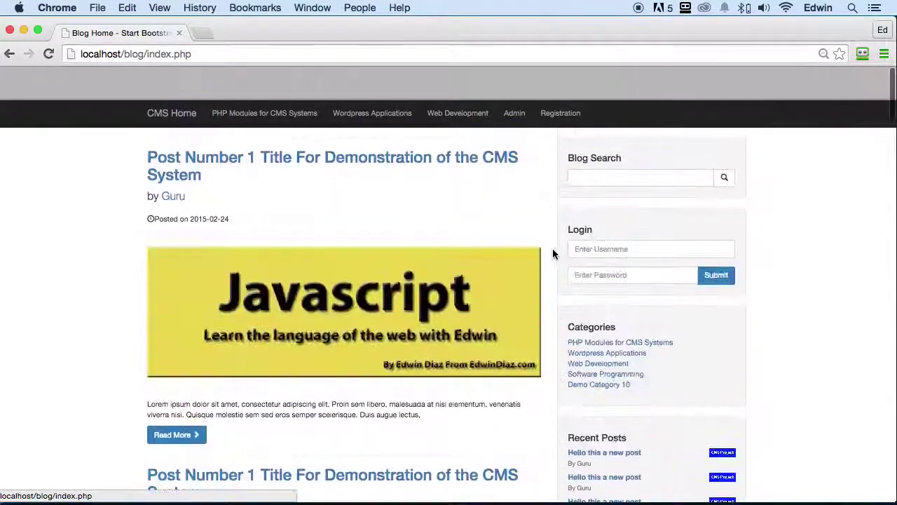
pyautogui.click(627, 143)
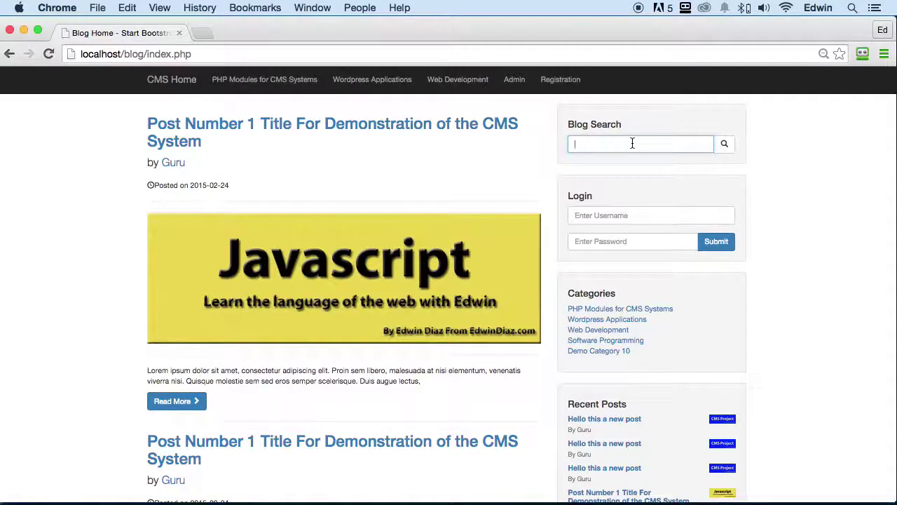
# Search the blog for 'Hello' and scroll through the results.
pyautogui.write('He')
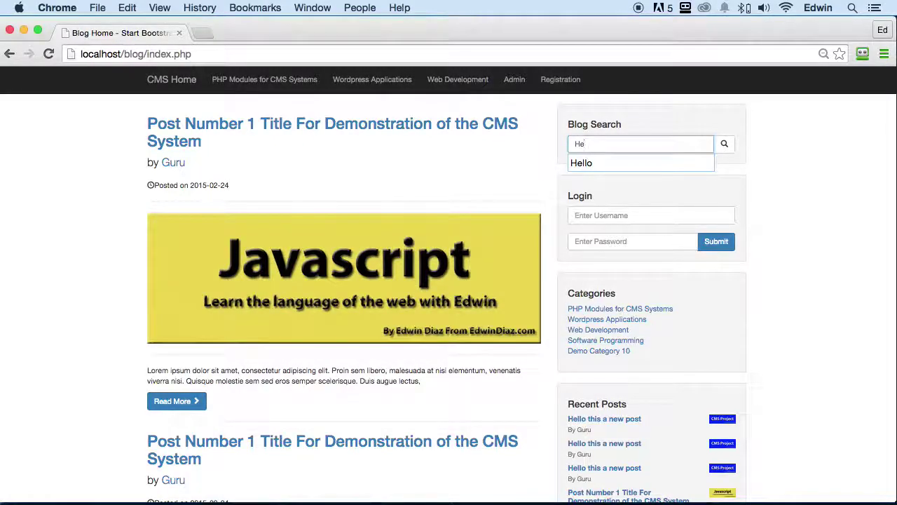
pyautogui.scroll(-1, 614, 166)
pyautogui.click(611, 146)
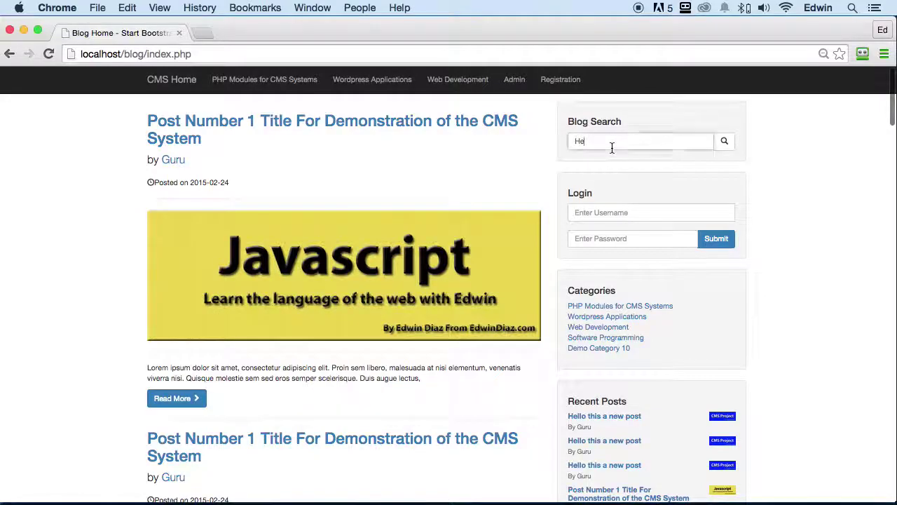
pyautogui.write('llo')
pyautogui.click(594, 161)
pyautogui.click(723, 145)
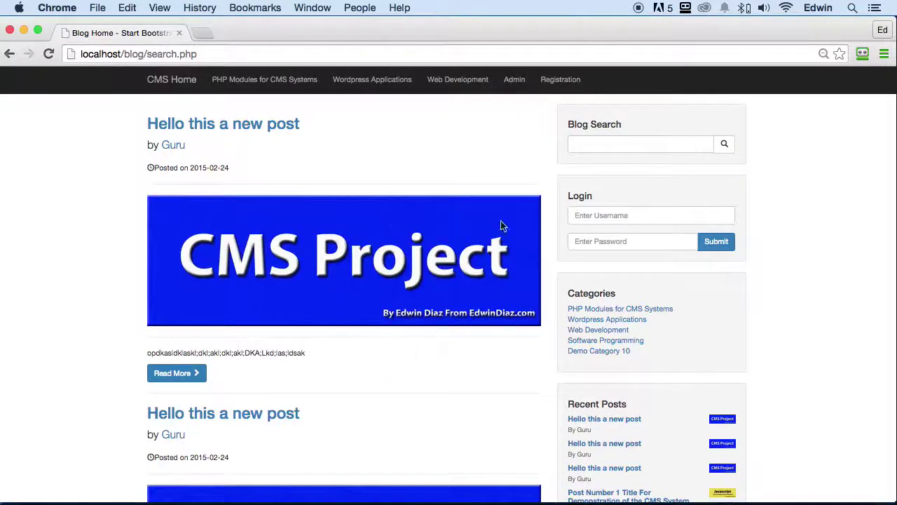
pyautogui.scroll(-10, 402, 260)
pyautogui.scroll(10, 405, 264)
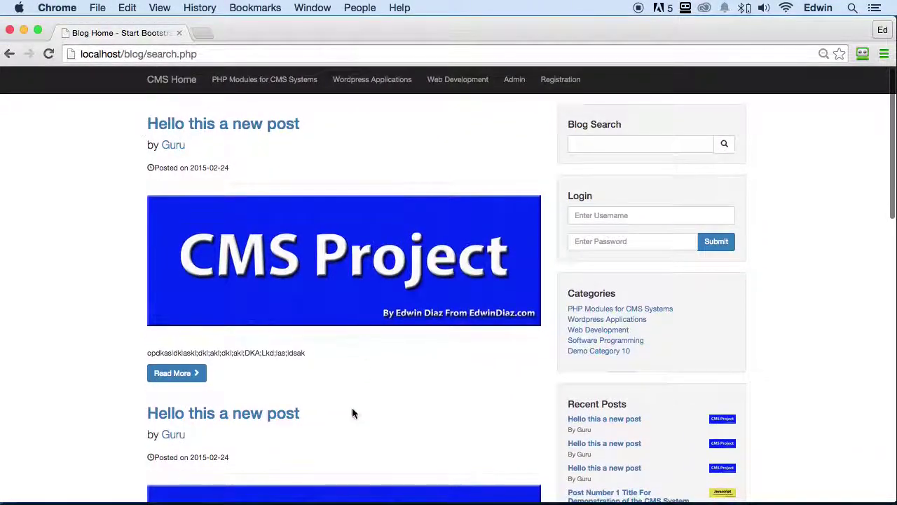
pyautogui.scroll(-3, 353, 414)
pyautogui.moveTo(327, 334); pyautogui.dragTo(150, 332)
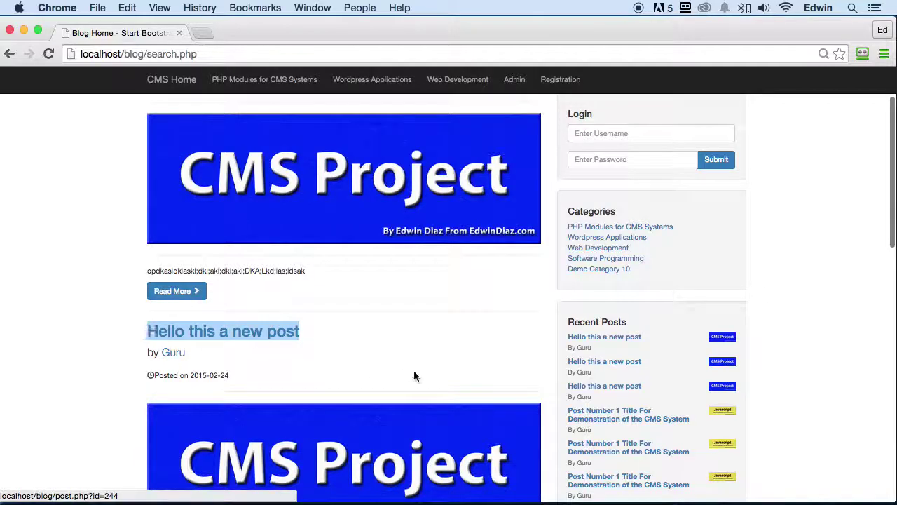
pyautogui.scroll(-10, 414, 377)
pyautogui.scroll(15, 420, 382)
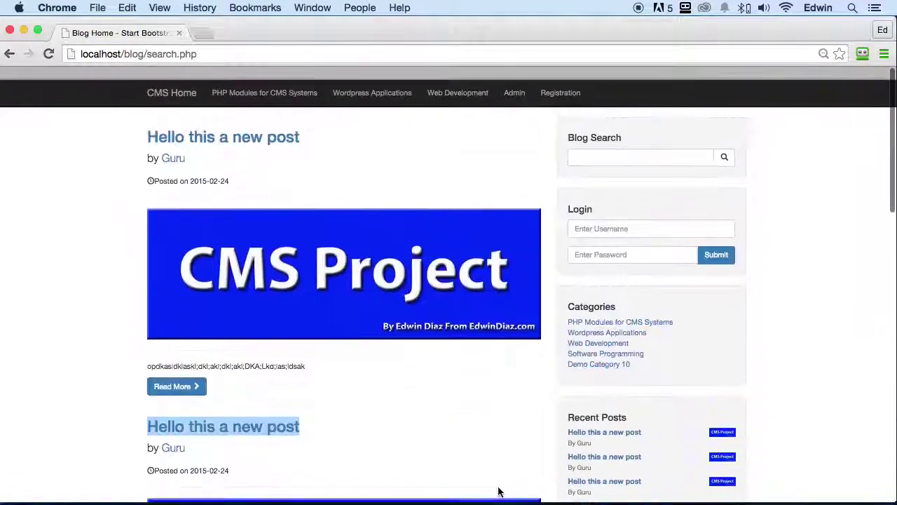
# Search the blog for 'javascript' and scroll through the Javascript posts.
pyautogui.click(599, 143)
pyautogui.write('javascript')
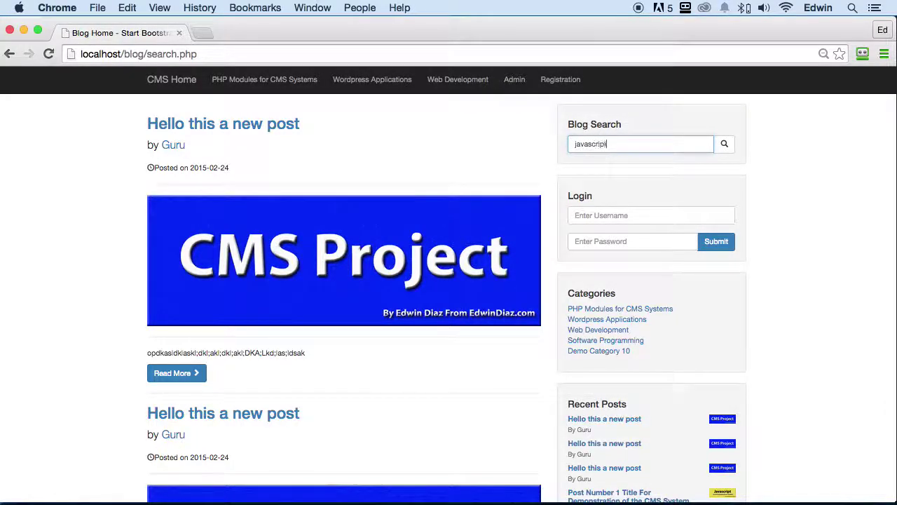
pyautogui.scroll(-10, 510, 203)
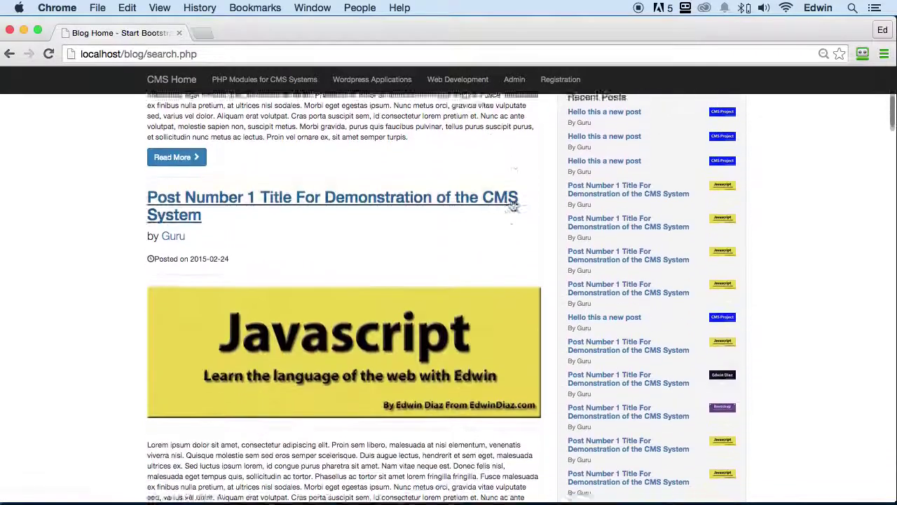
pyautogui.scroll(5, 509, 203)
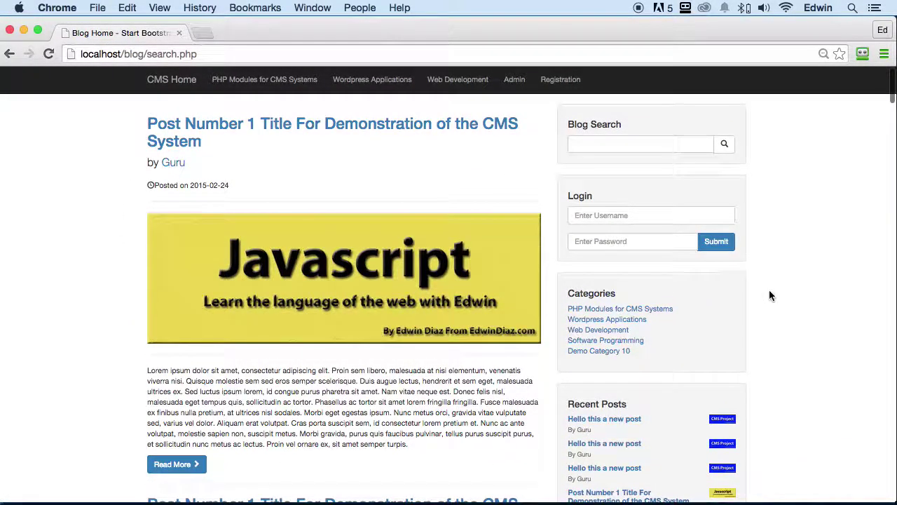
pyautogui.scroll(-2, 769, 295)
pyautogui.scroll(2, 573, 203)
# Try the sidebar login username field, showing and dismissing the saved usernames.
pyautogui.click(686, 214)
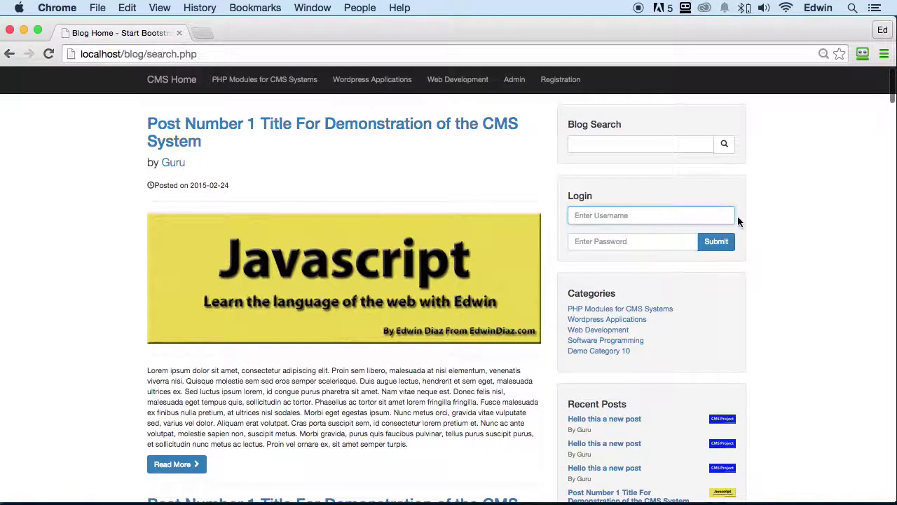
pyautogui.click(637, 209)
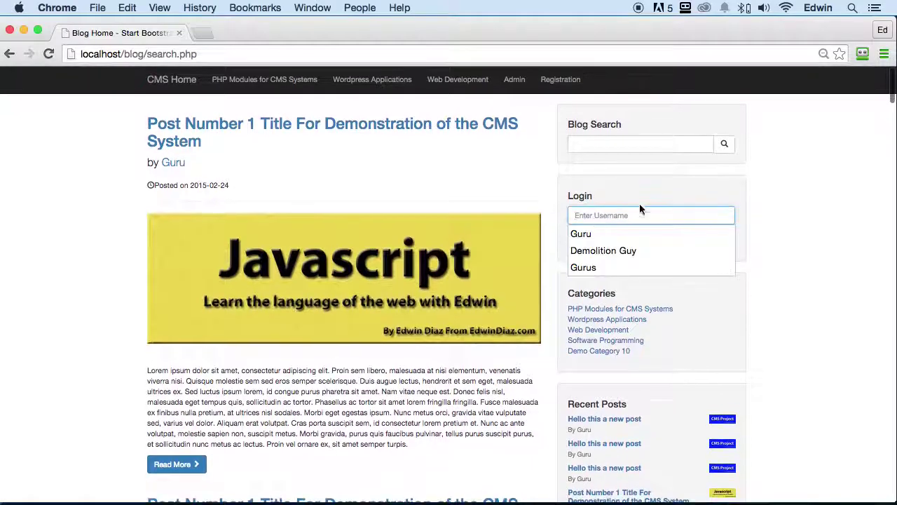
pyautogui.click(772, 221)
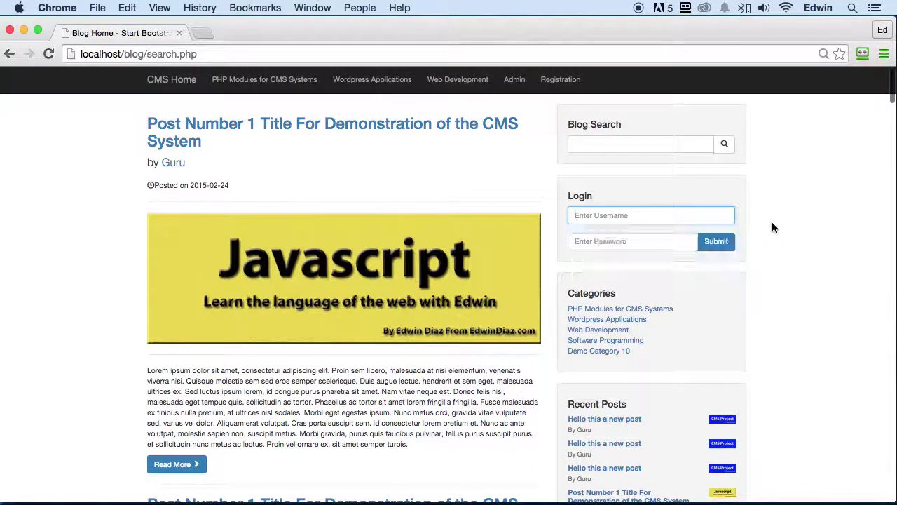
pyautogui.click(627, 215)
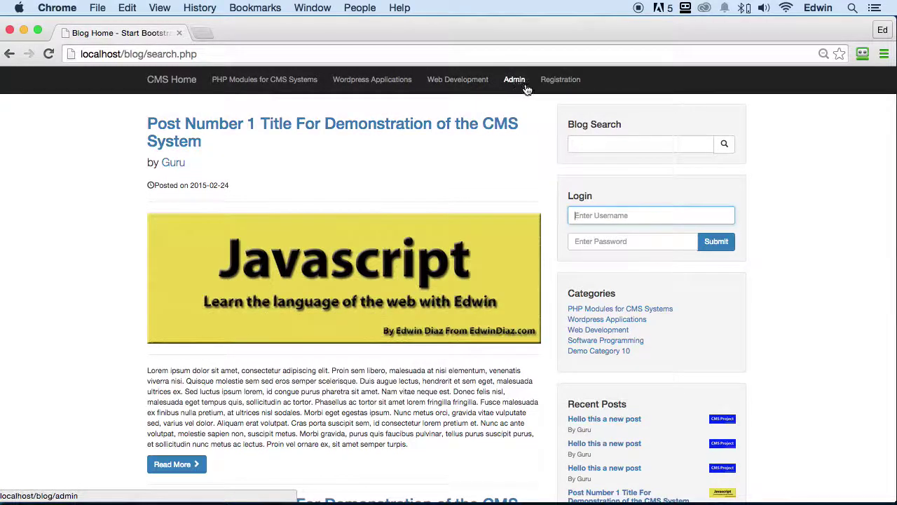
pyautogui.click(596, 205)
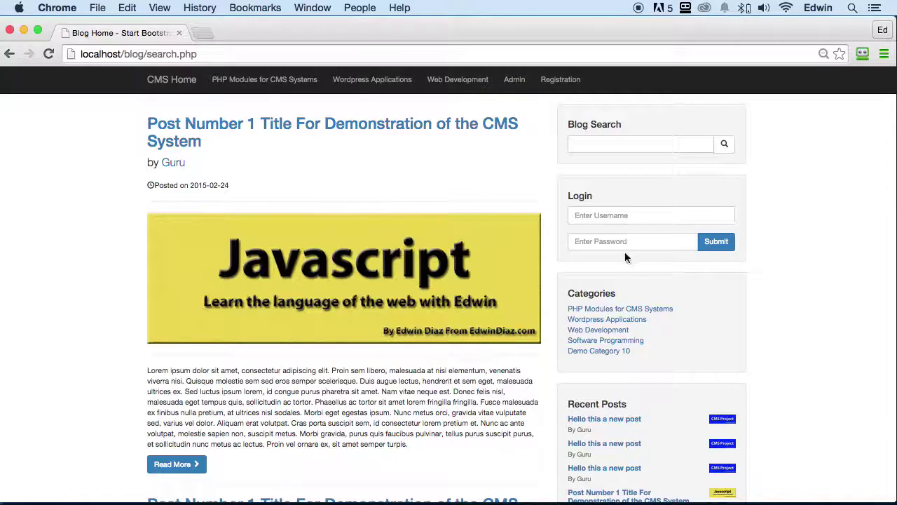
# Scroll the sidebar, selecting and clearing the Categories and Recent Posts text.
pyautogui.scroll(-3, 704, 314)
pyautogui.moveTo(652, 247); pyautogui.dragTo(556, 184)
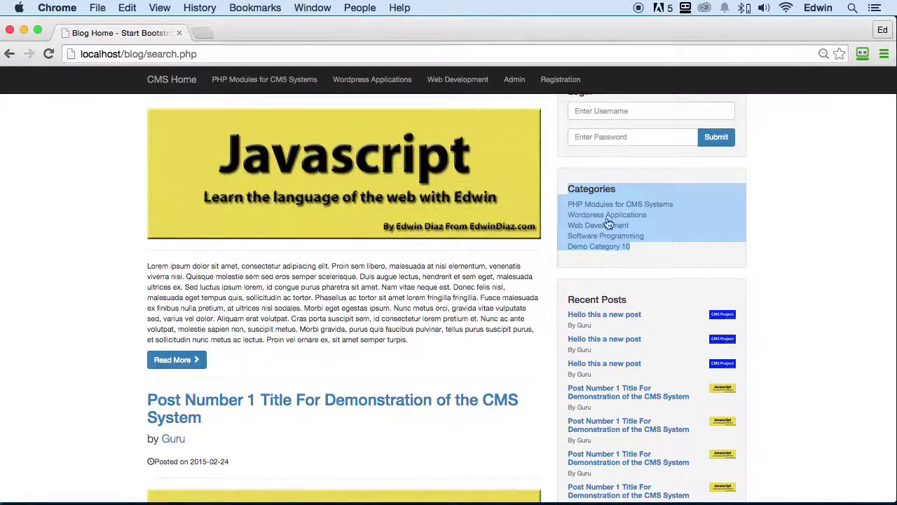
pyautogui.click(735, 286)
pyautogui.scroll(-5, 596, 210)
pyautogui.scroll(-5, 598, 179)
pyautogui.doubleClick(583, 140)
pyautogui.moveTo(616, 134); pyautogui.dragTo(758, 456)
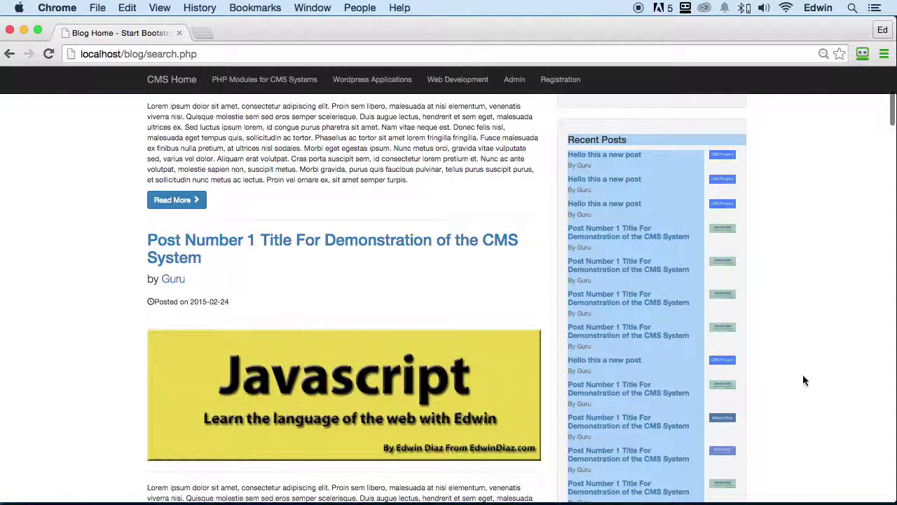
pyautogui.click(804, 384)
# Open 'Hello this a new post' (post.php?id=246) from Recent Posts.
pyautogui.scroll(-3, 717, 299)
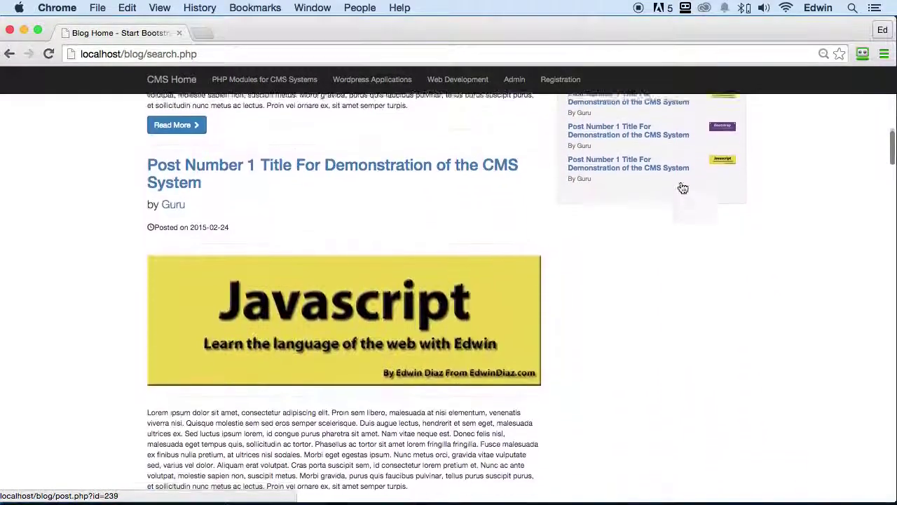
pyautogui.scroll(-2, 685, 211)
pyautogui.scroll(10, 759, 323)
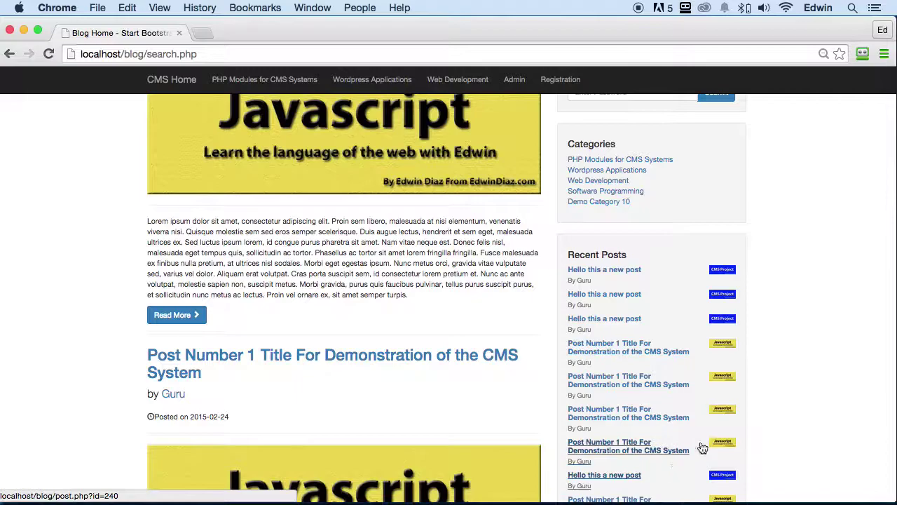
pyautogui.click(611, 271)
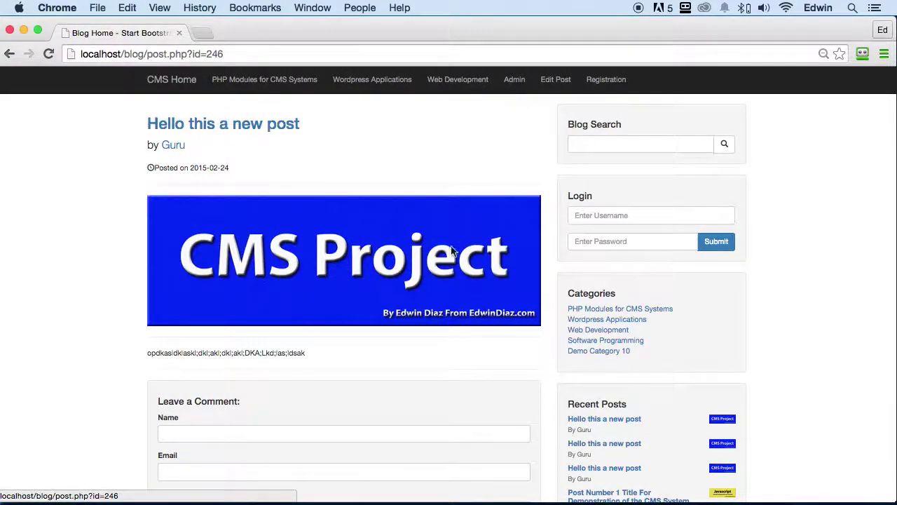
# Click into the post's comment Name and comment fields.
pyautogui.scroll(-5, 449, 253)
pyautogui.click(253, 285)
pyautogui.click(284, 385)
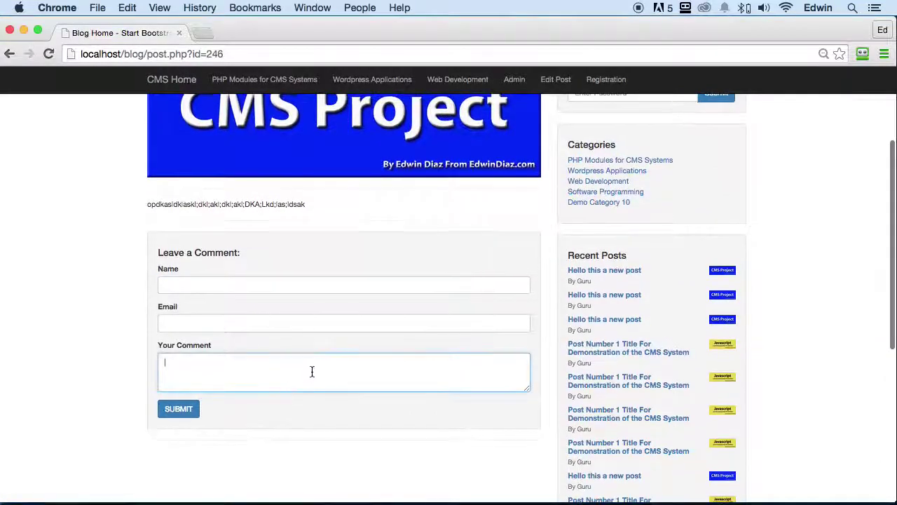
pyautogui.scroll(5, 312, 372)
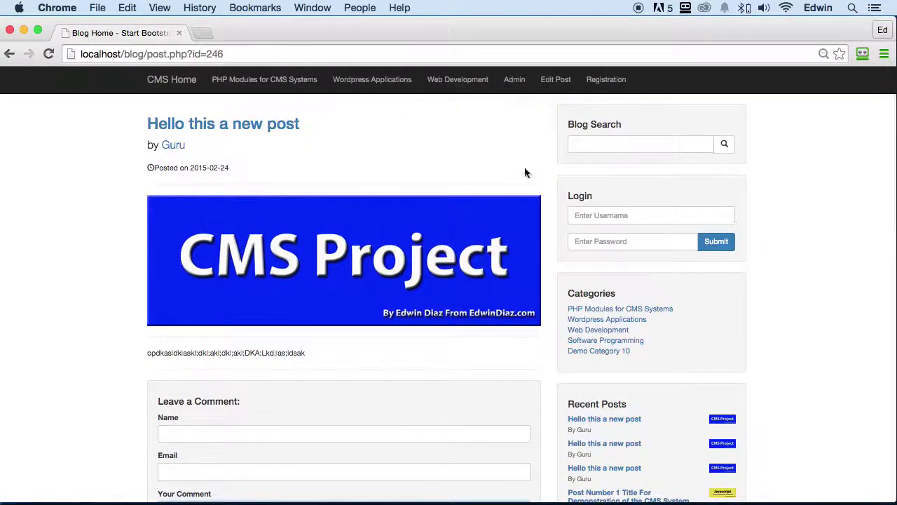
# View the registration form, return home, and open Post Number 1 (post.php?id=235).
pyautogui.click(605, 79)
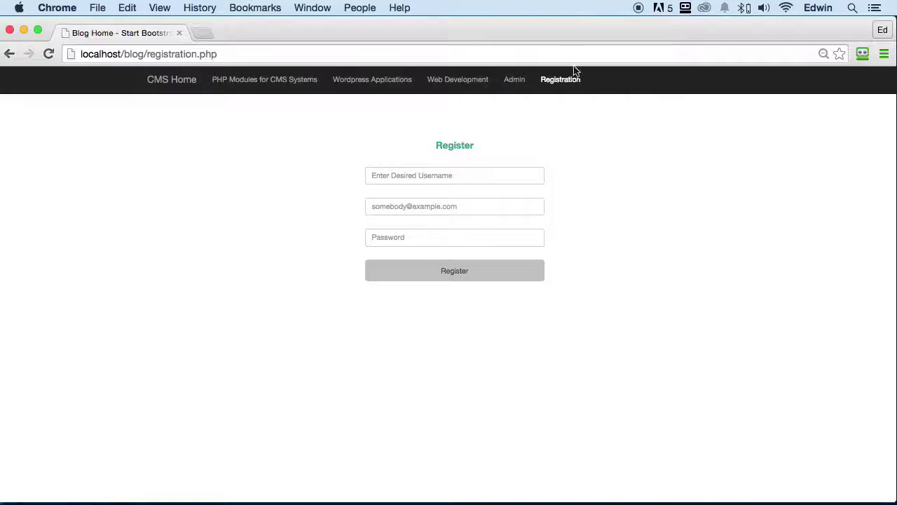
pyautogui.click(172, 82)
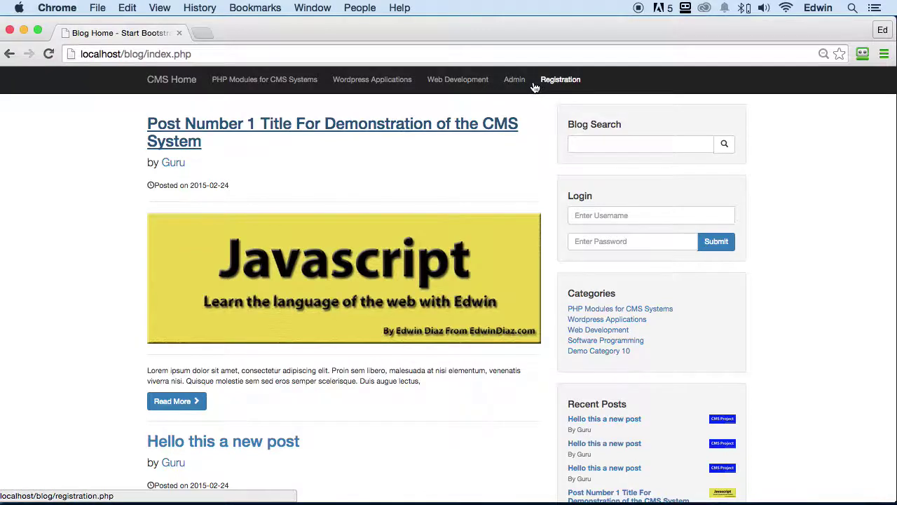
pyautogui.click(403, 131)
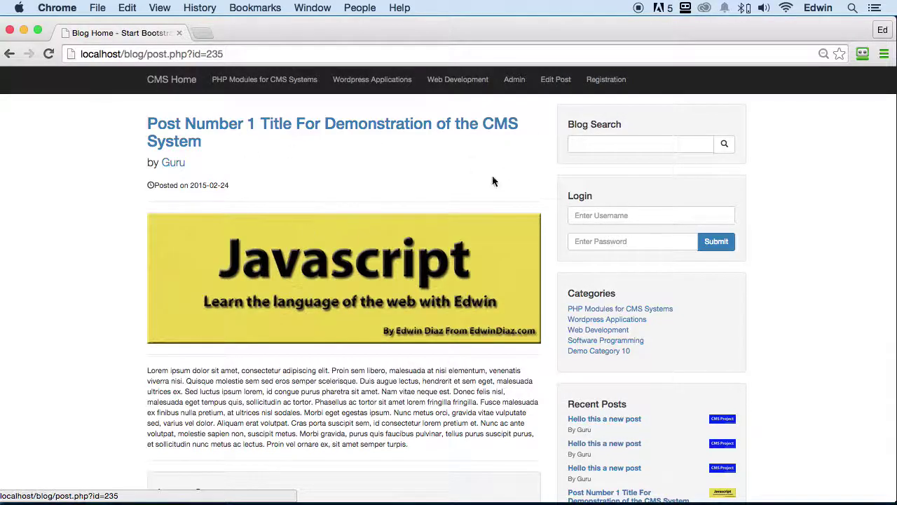
# Open the admin dashboard and highlight the 16 posts, 1 comment and 5 categories counts.
pyautogui.click(514, 80)
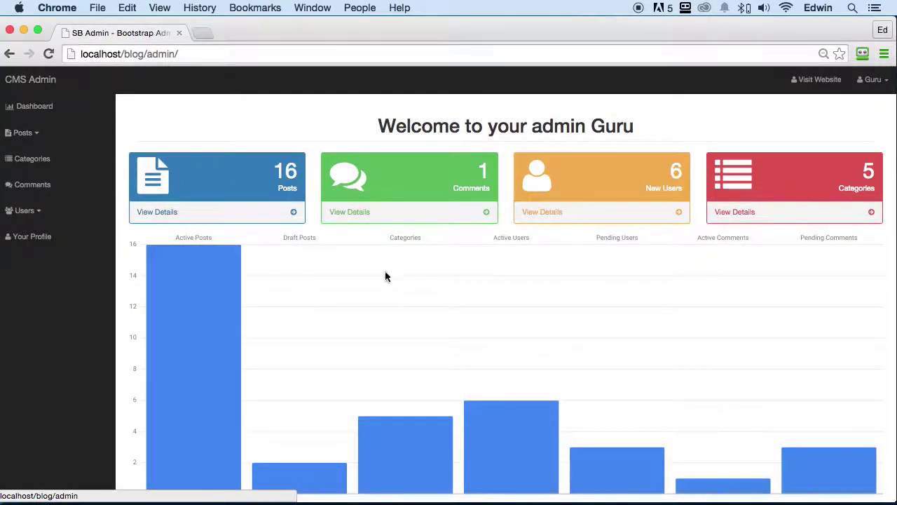
pyautogui.doubleClick(278, 173)
pyautogui.click(480, 172)
pyautogui.doubleClick(868, 172)
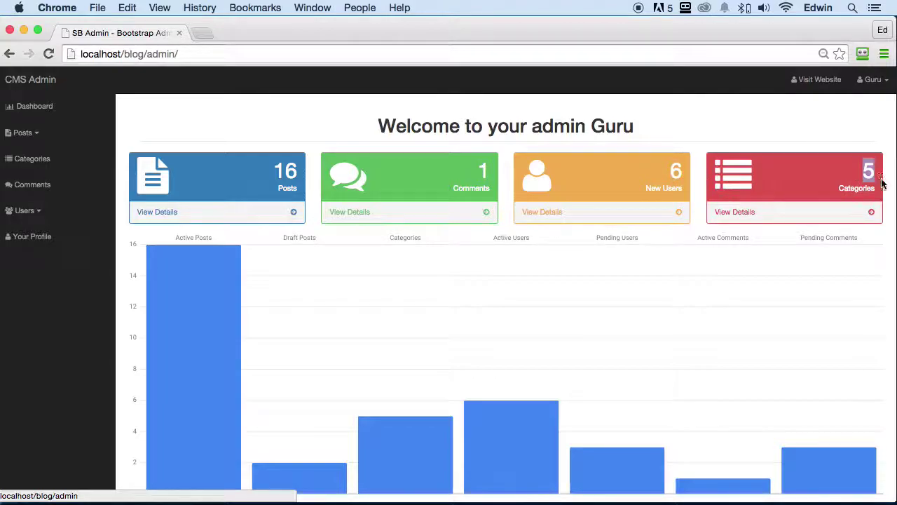
pyautogui.doubleClick(281, 173)
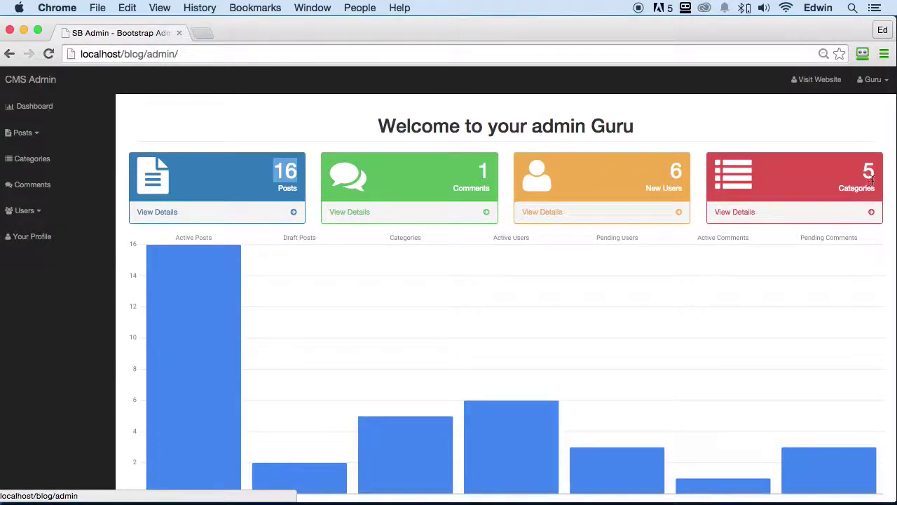
# Inspect the statistics chart bars, expand Posts in the sidebar, and show the account options.
pyautogui.moveTo(183, 327)
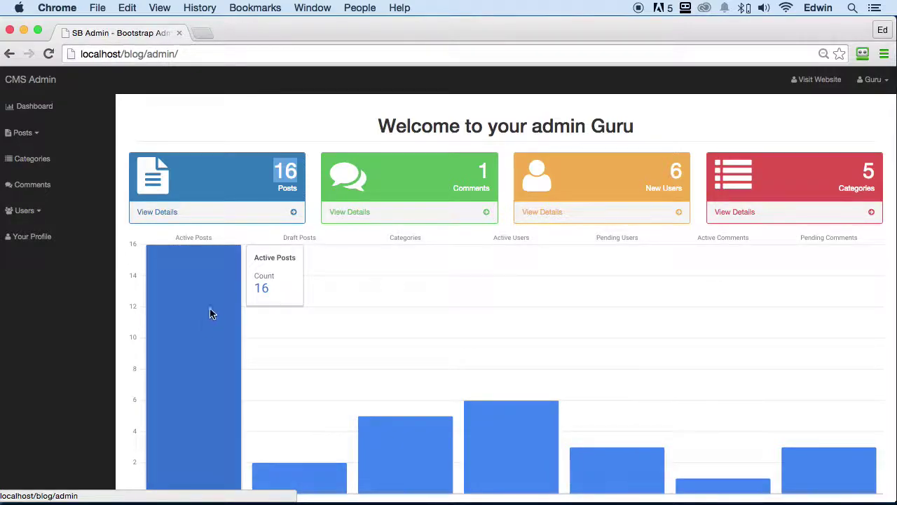
pyautogui.moveTo(321, 489)
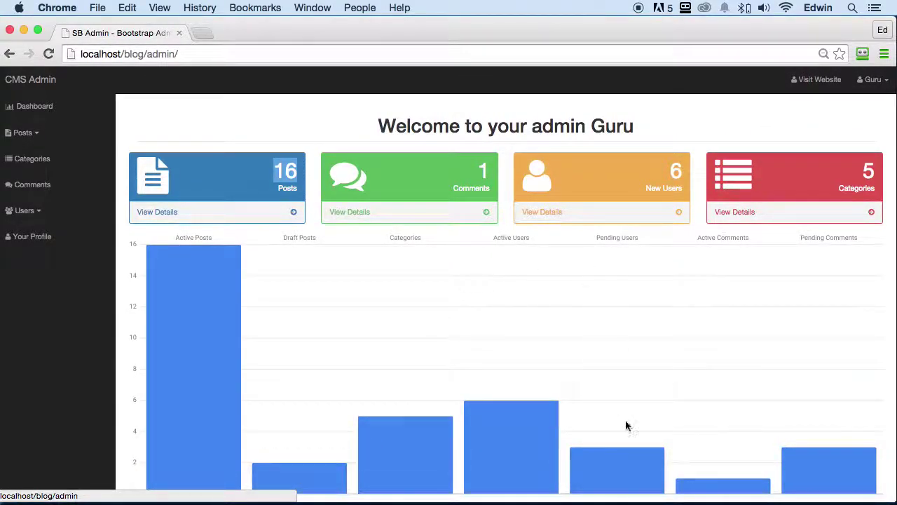
pyautogui.moveTo(633, 481)
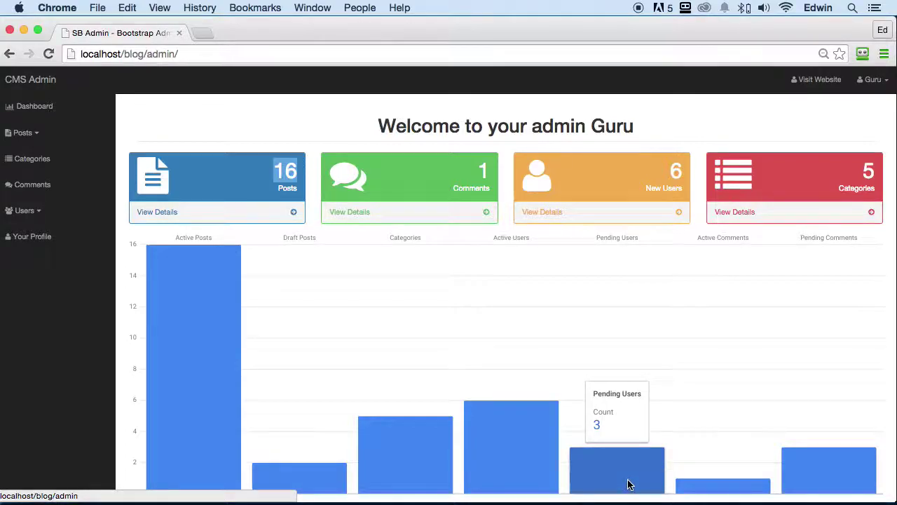
pyautogui.moveTo(858, 474)
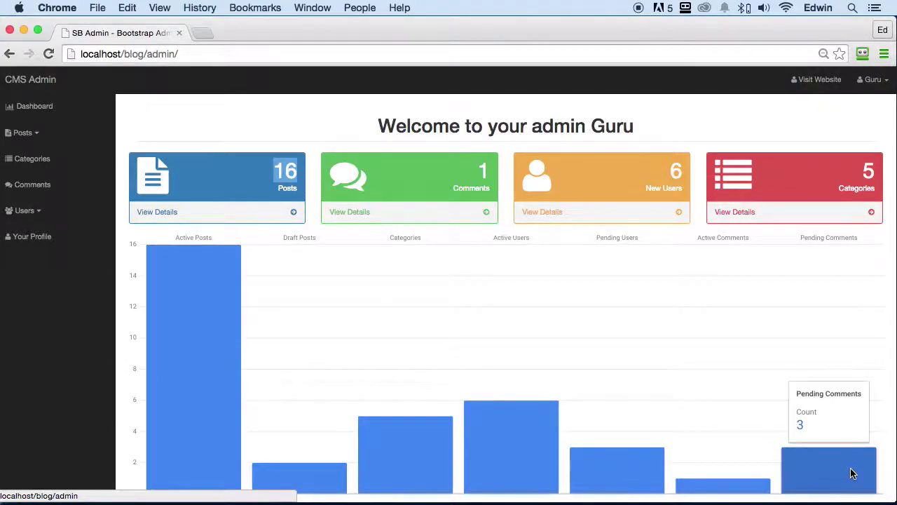
pyautogui.click(40, 140)
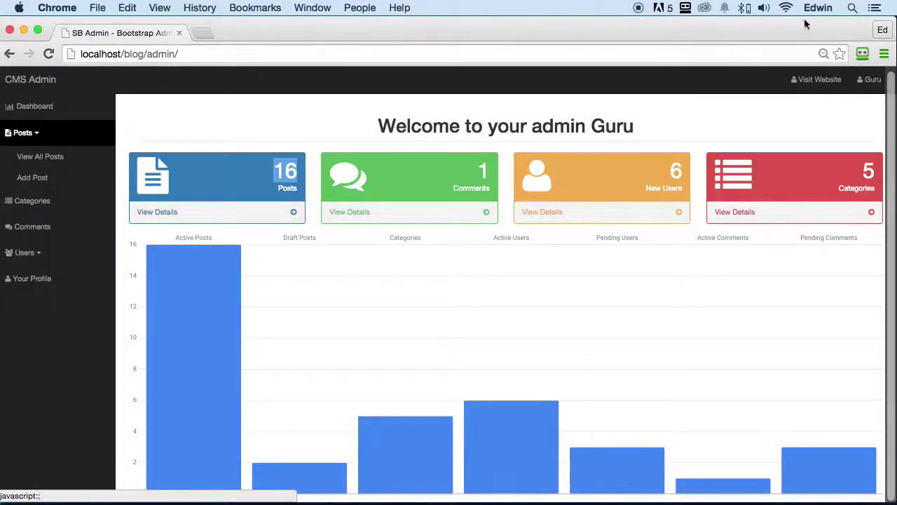
pyautogui.click(888, 81)
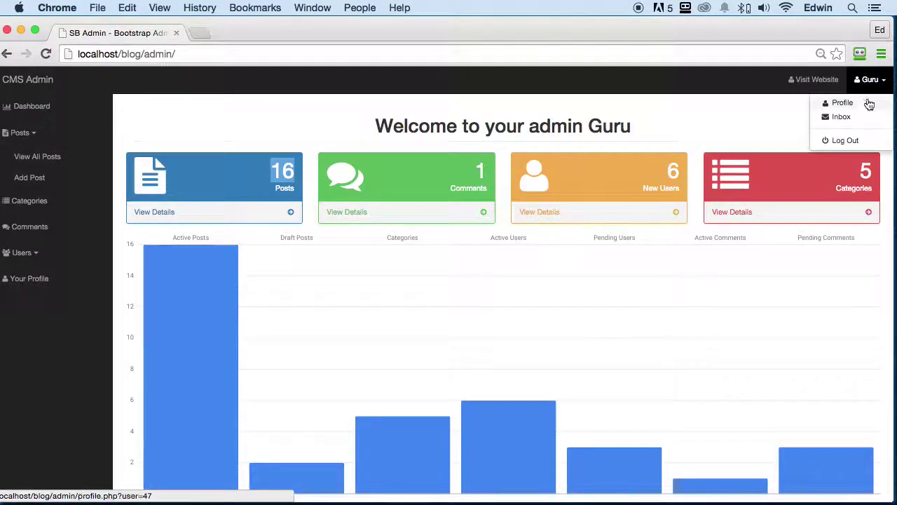
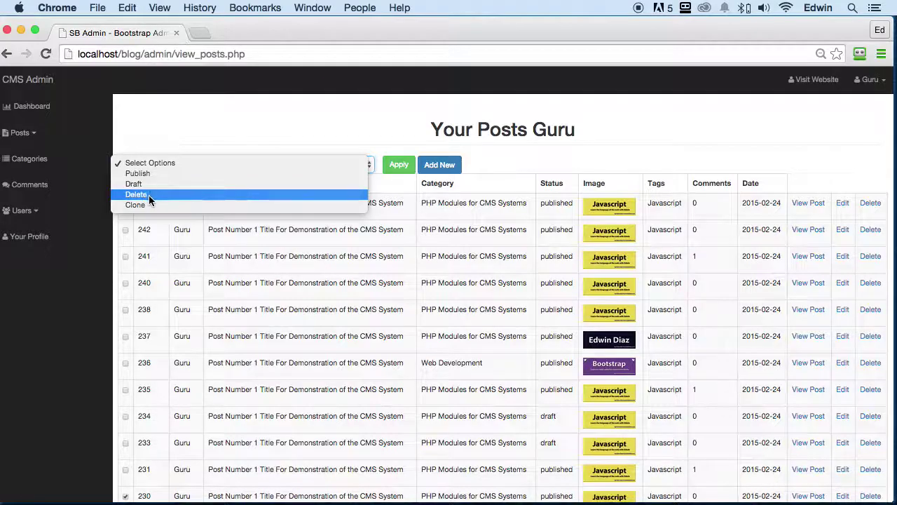
# Clone the already-ticked post with the Clone bulk action.
pyautogui.click(191, 206)
pyautogui.click(398, 166)
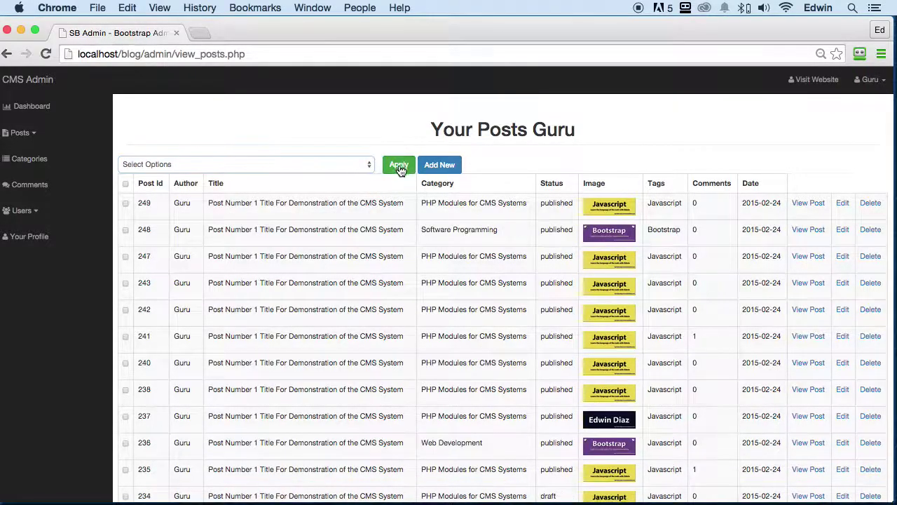
pyautogui.scroll(-3, 390, 190)
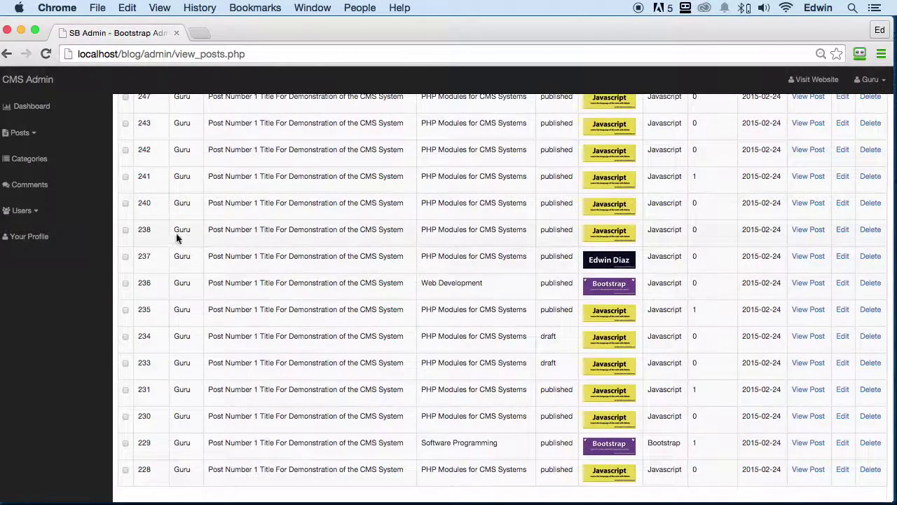
# Tick posts 237 and 236 and clone them with the Clone bulk action.
pyautogui.click(126, 256)
pyautogui.click(125, 283)
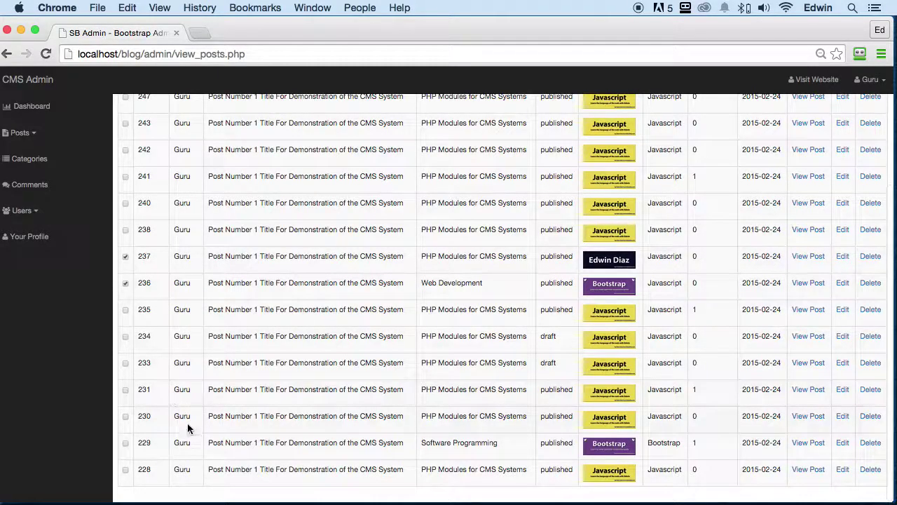
pyautogui.scroll(5, 472, 271)
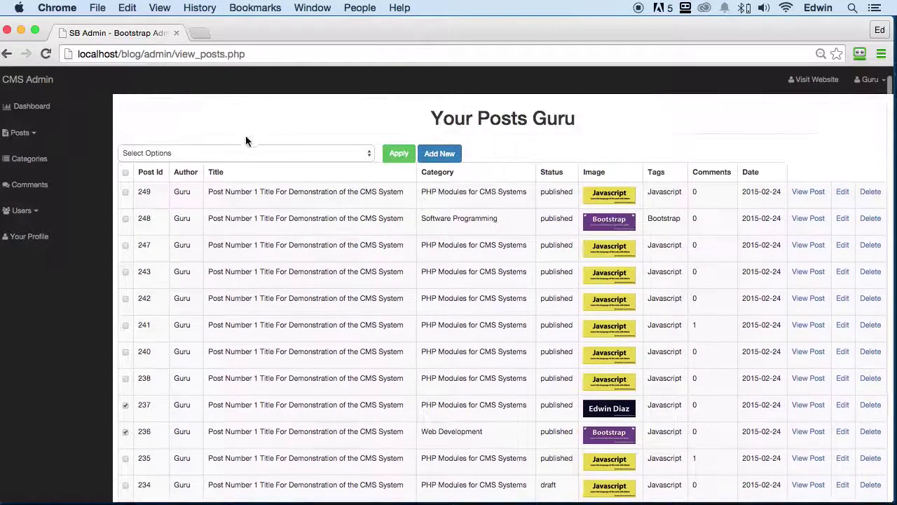
pyautogui.click(243, 155)
pyautogui.click(244, 194)
pyautogui.click(399, 153)
pyautogui.scroll(-5, 631, 284)
pyautogui.scroll(5, 641, 232)
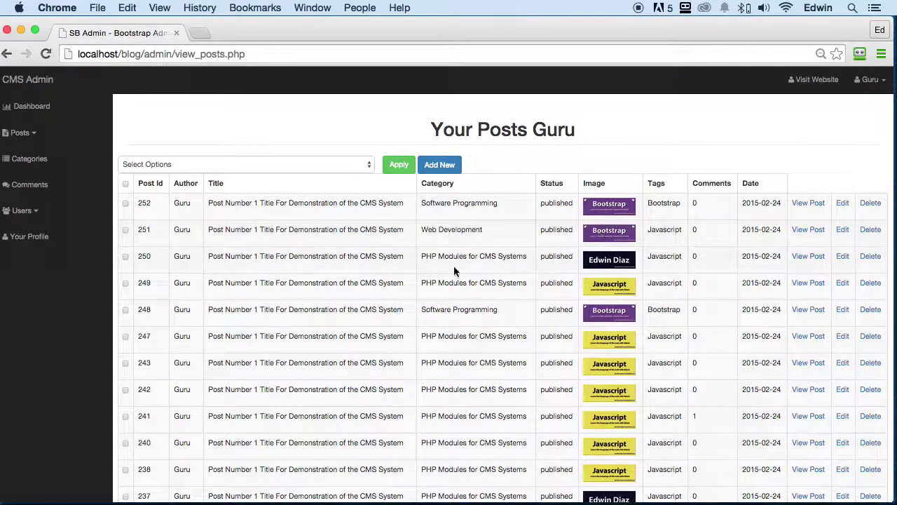
# Preview cloned post 252 on the public blog, then return to the admin posts list.
pyautogui.moveTo(134, 202); pyautogui.dragTo(174, 193)
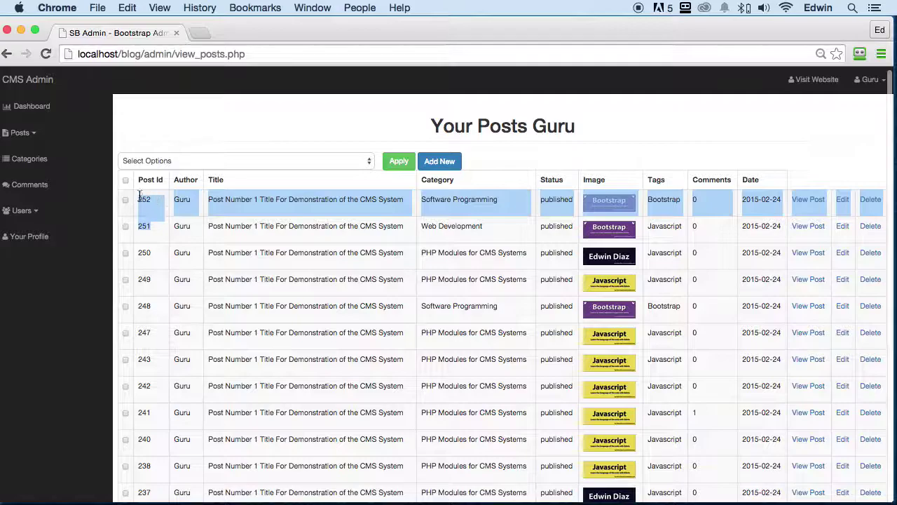
pyautogui.click(865, 115)
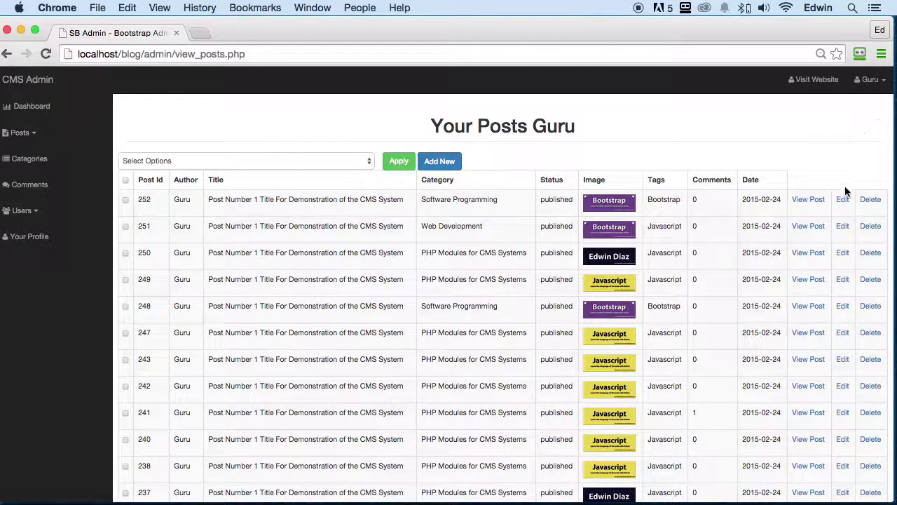
pyautogui.click(808, 202)
pyautogui.click(553, 79)
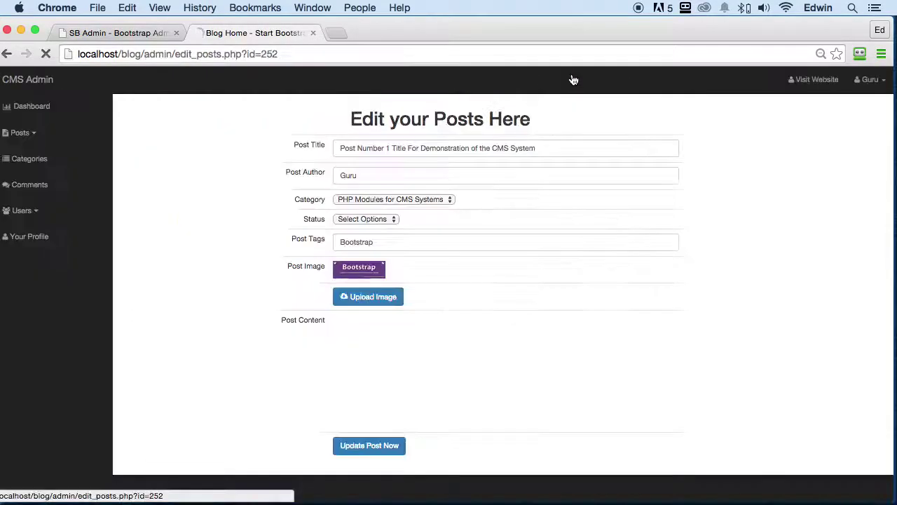
pyautogui.click(32, 134)
pyautogui.click(35, 151)
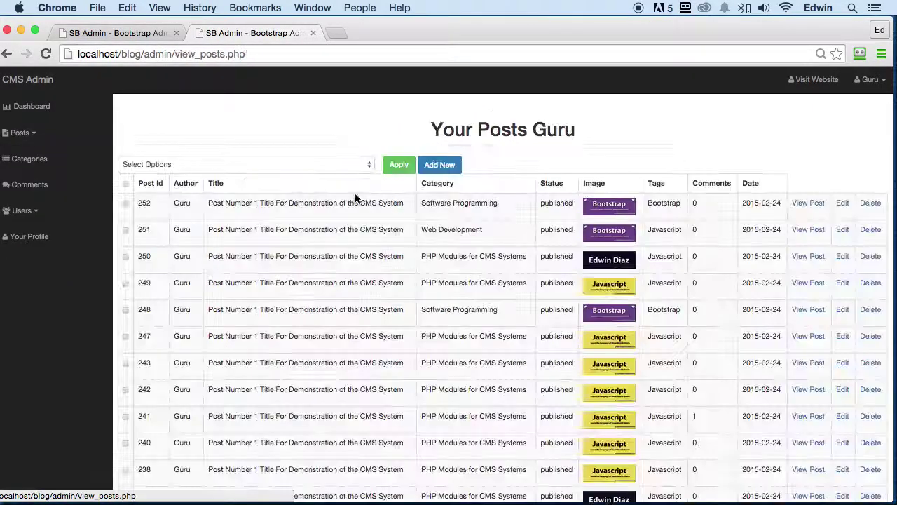
# Edit post 251: set category to Web Development and status to Published.
pyautogui.click(843, 231)
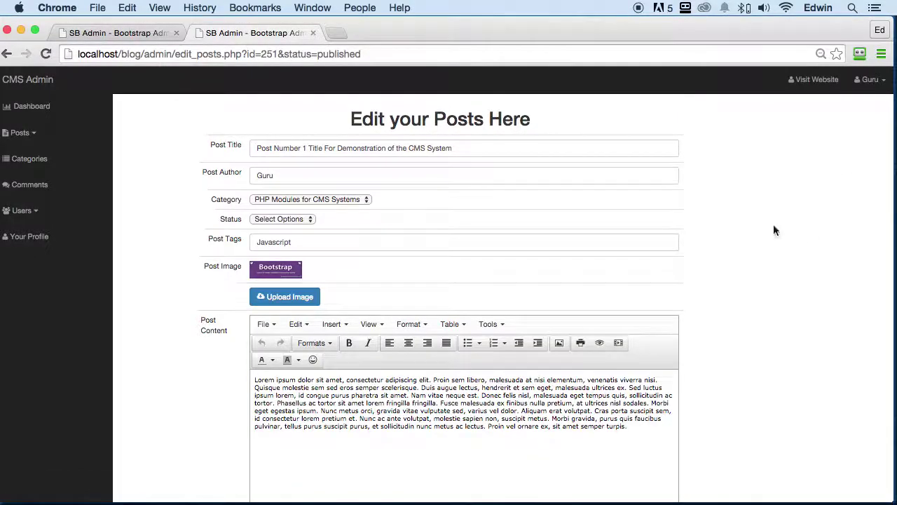
pyautogui.scroll(-3, 433, 459)
pyautogui.scroll(3, 472, 356)
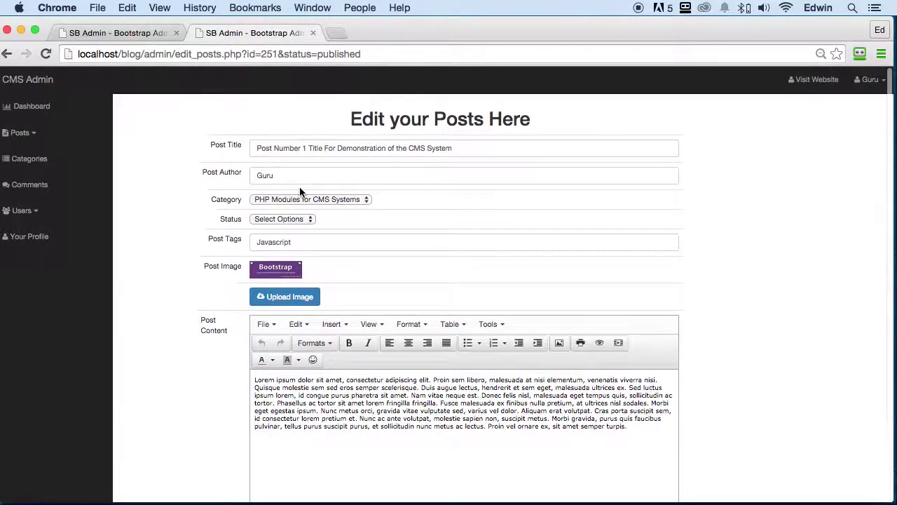
pyautogui.click(319, 201)
pyautogui.click(326, 217)
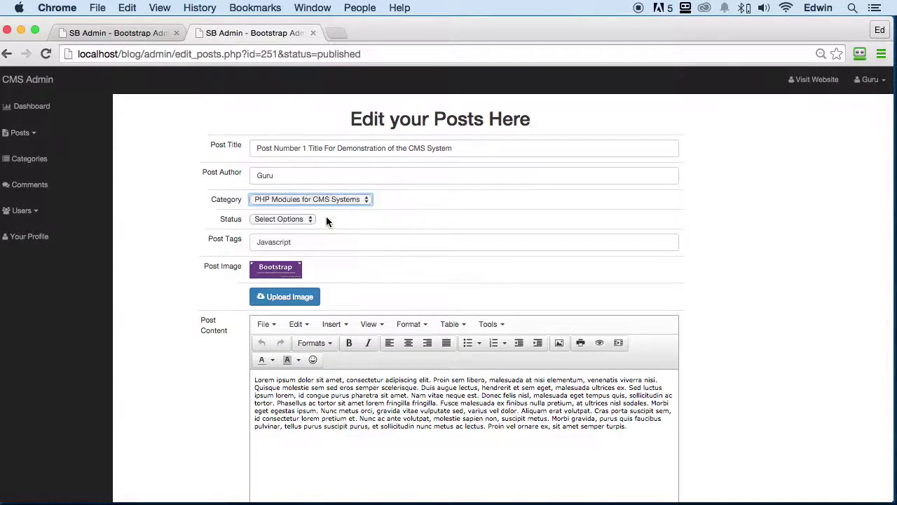
pyautogui.click(294, 219)
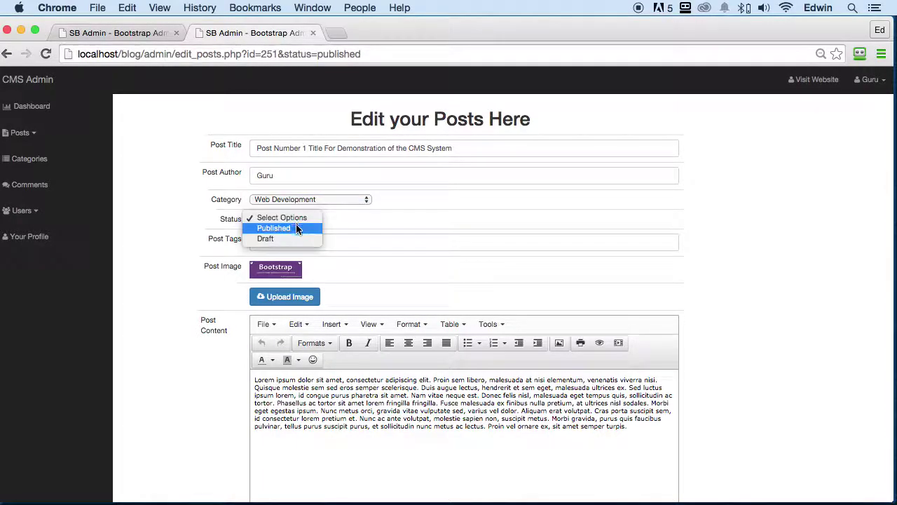
pyautogui.click(298, 228)
pyautogui.click(296, 224)
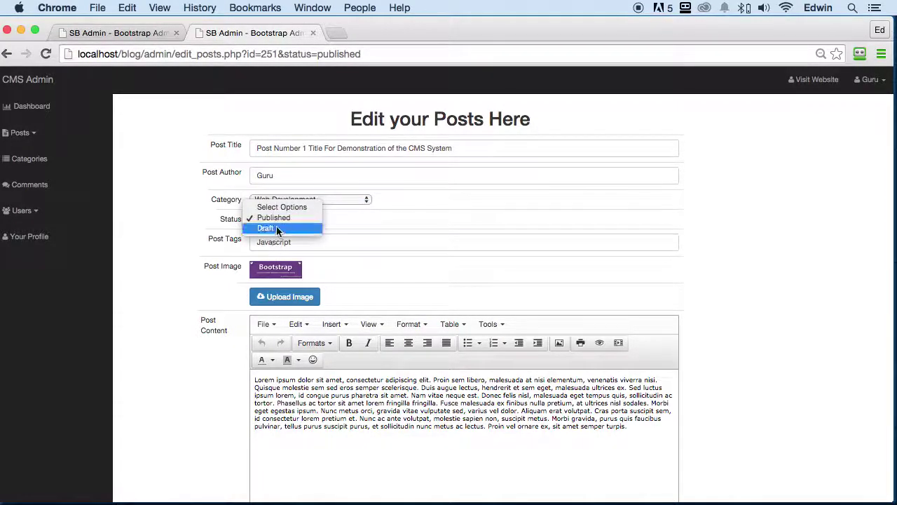
pyautogui.click(280, 216)
# Add the bootstrap tag and choose cms_img_placeholder2.jpg as post 251's image.
pyautogui.click(308, 243)
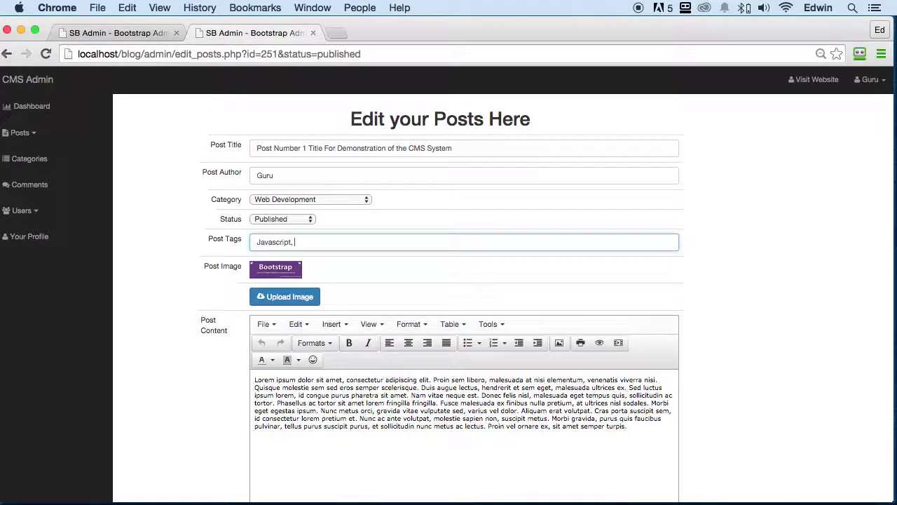
pyautogui.write(', bootstr')
pyautogui.click(291, 302)
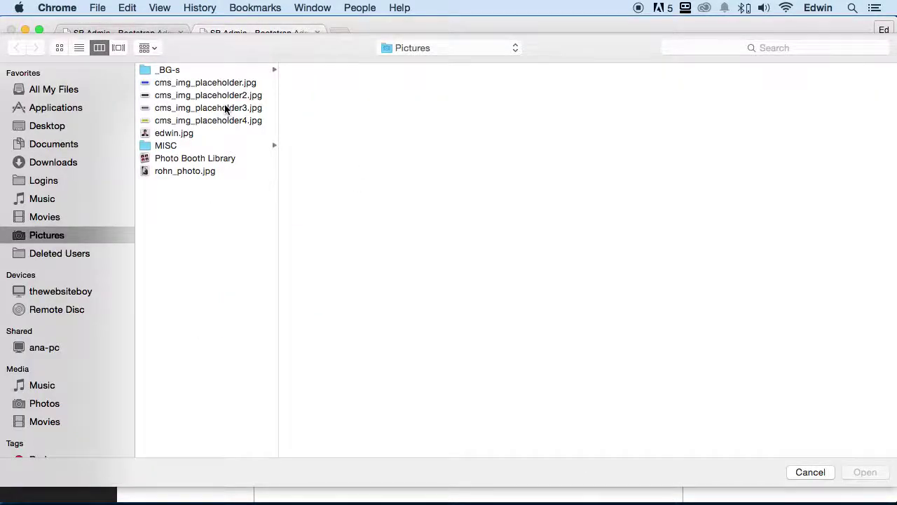
pyautogui.click(226, 109)
pyautogui.click(225, 96)
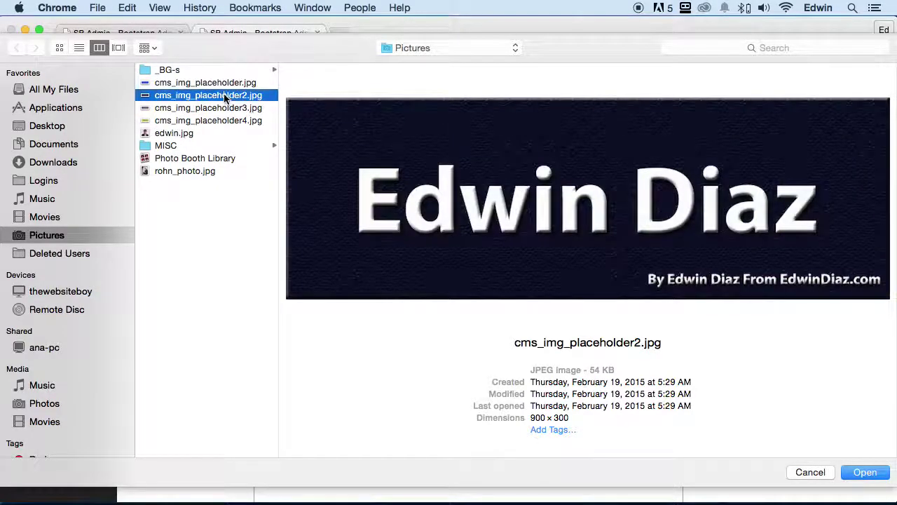
pyautogui.click(865, 473)
# Save post 251 and return to the posts list.
pyautogui.scroll(-3, 570, 254)
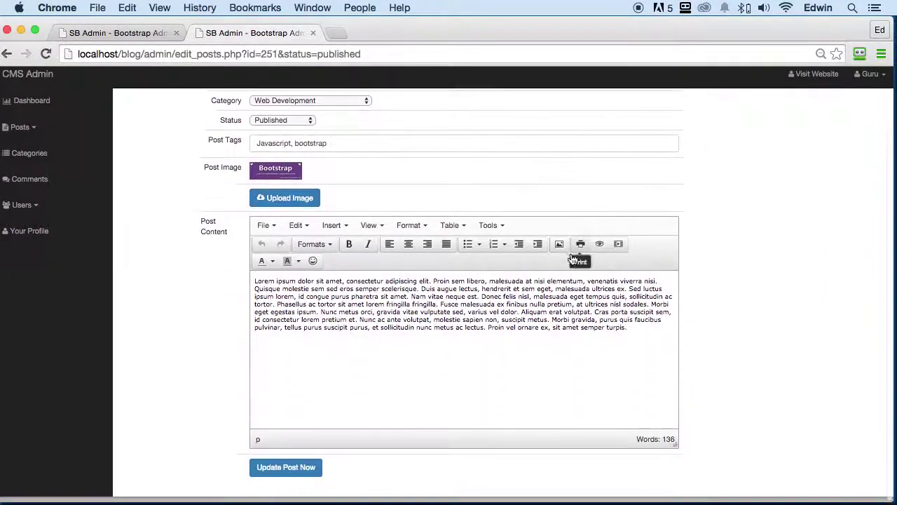
pyautogui.click(303, 470)
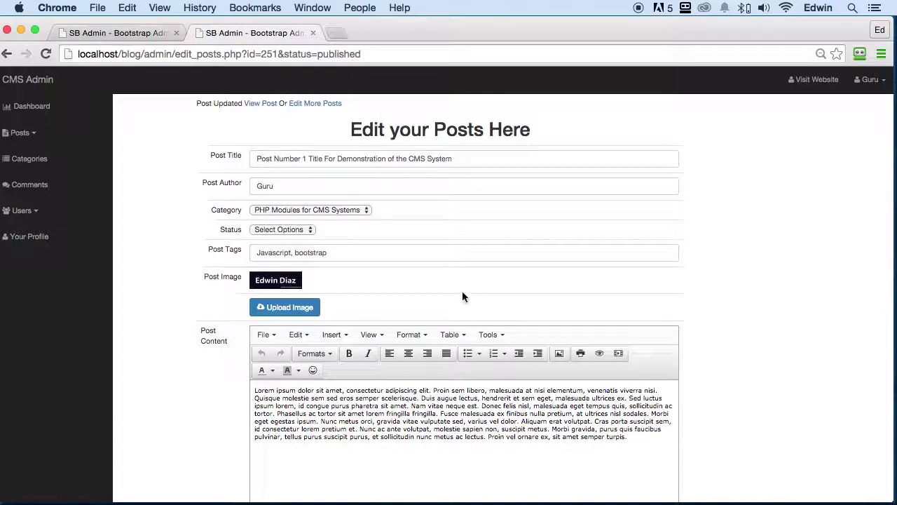
pyautogui.doubleClick(312, 281)
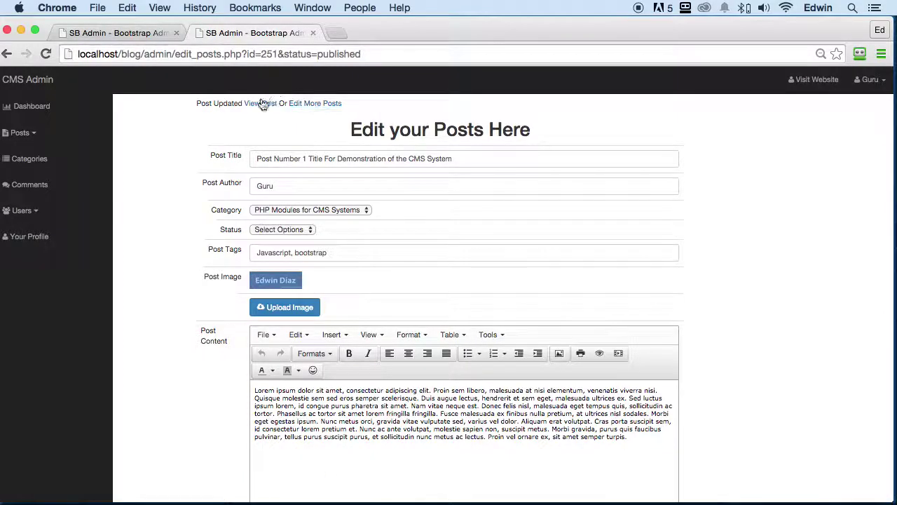
pyautogui.click(308, 104)
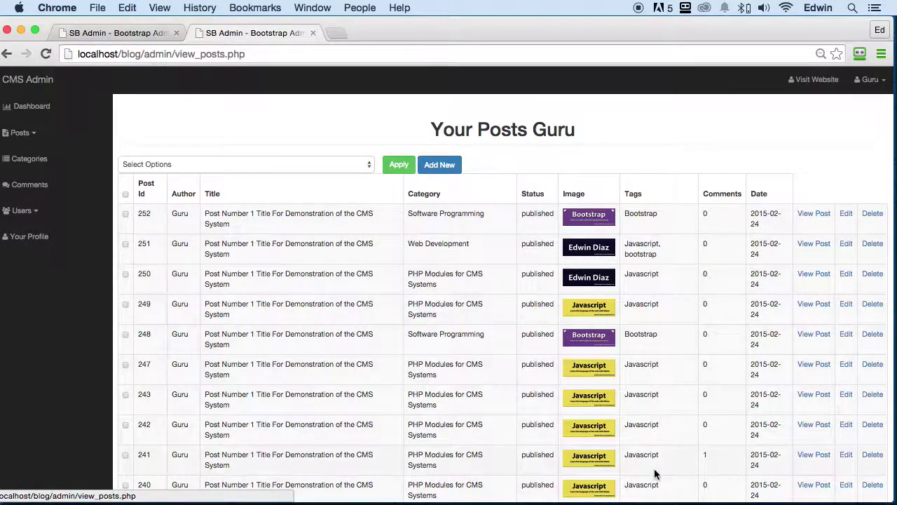
# Delete post 233 and the cloned post 252 from the posts table.
pyautogui.scroll(-5, 849, 231)
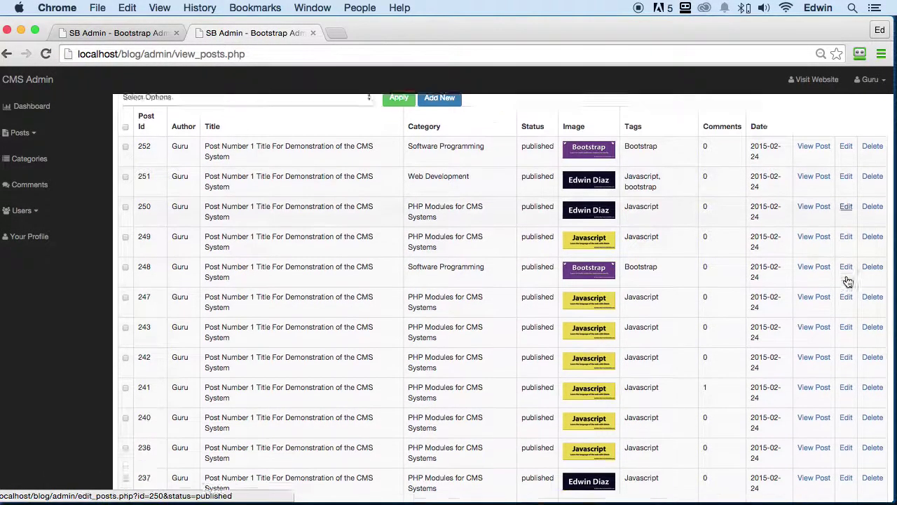
pyautogui.click(871, 394)
pyautogui.click(870, 216)
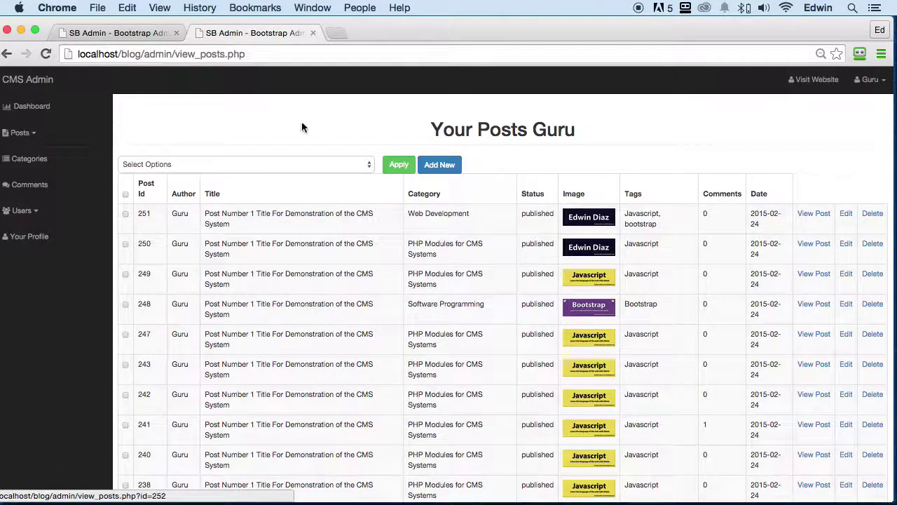
pyautogui.click(319, 163)
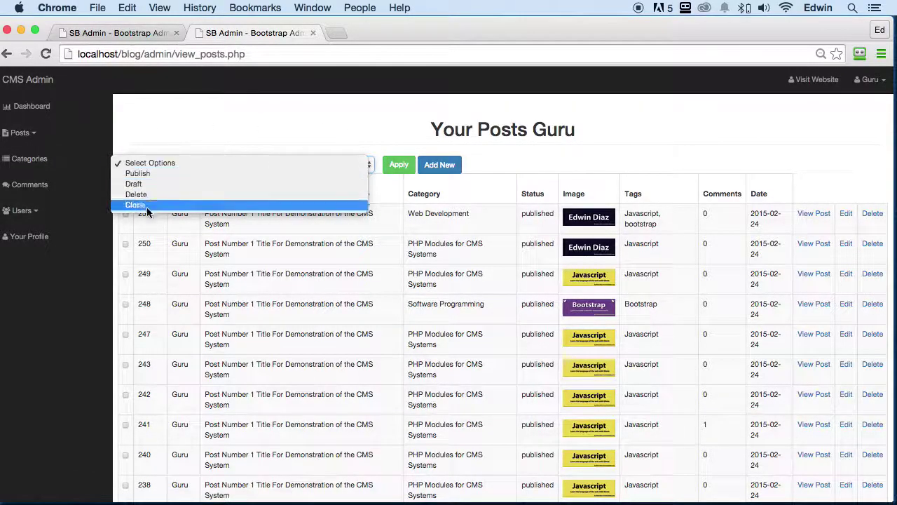
pyautogui.click(256, 126)
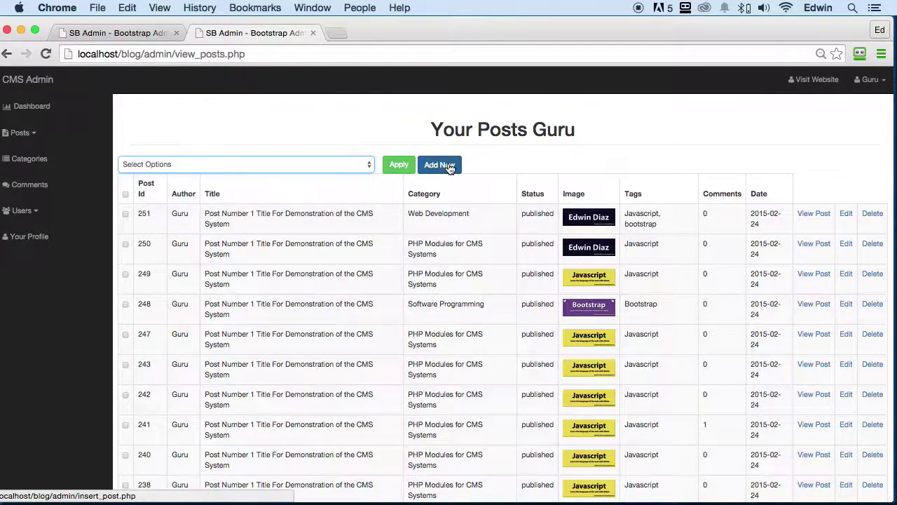
# Start a new post with the earlier title, status Published, category Software Programming.
pyautogui.click(448, 166)
pyautogui.click(342, 144)
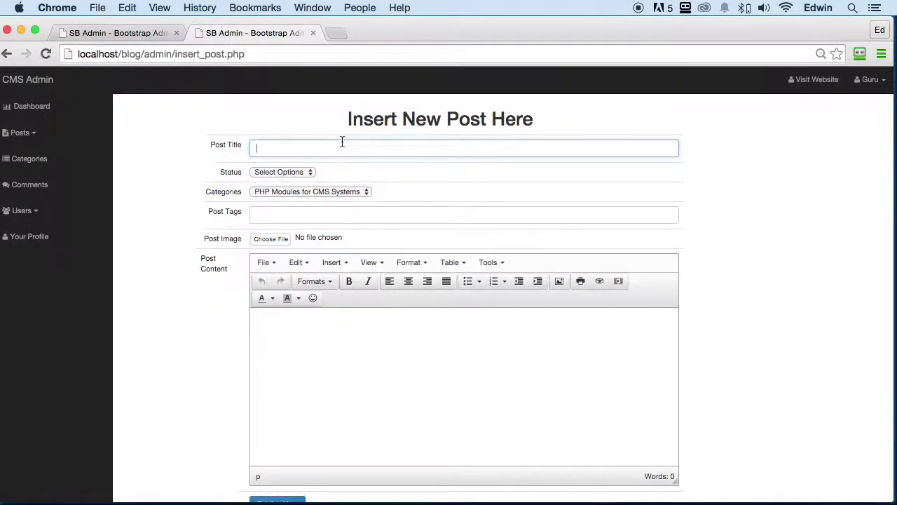
pyautogui.click(304, 144)
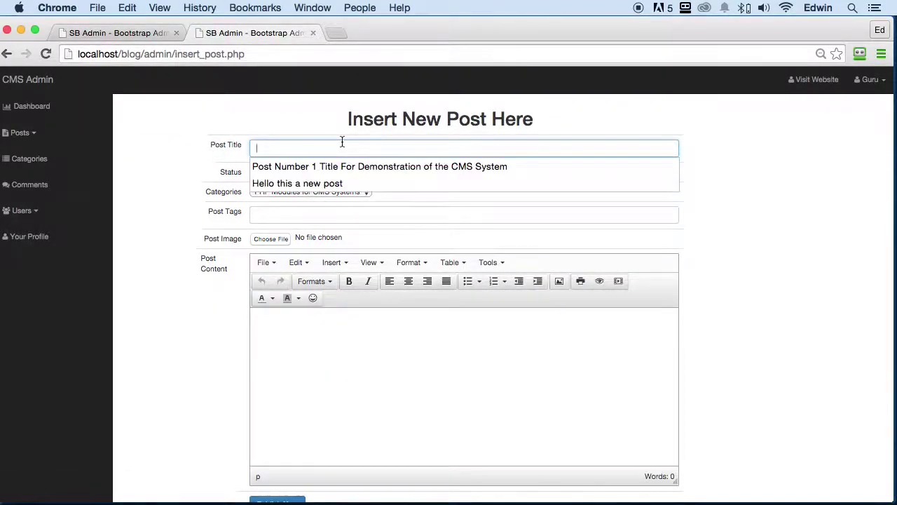
pyautogui.click(394, 166)
pyautogui.click(301, 174)
pyautogui.click(298, 180)
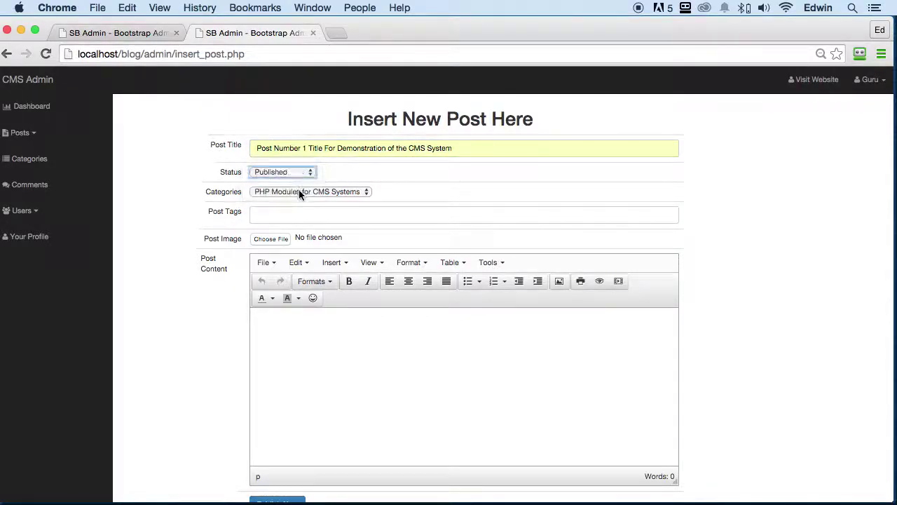
pyautogui.click(300, 191)
pyautogui.click(299, 222)
# Set the tag to Javascript, leaving the image file choice cancelled.
pyautogui.click(300, 218)
pyautogui.write('sdaf')
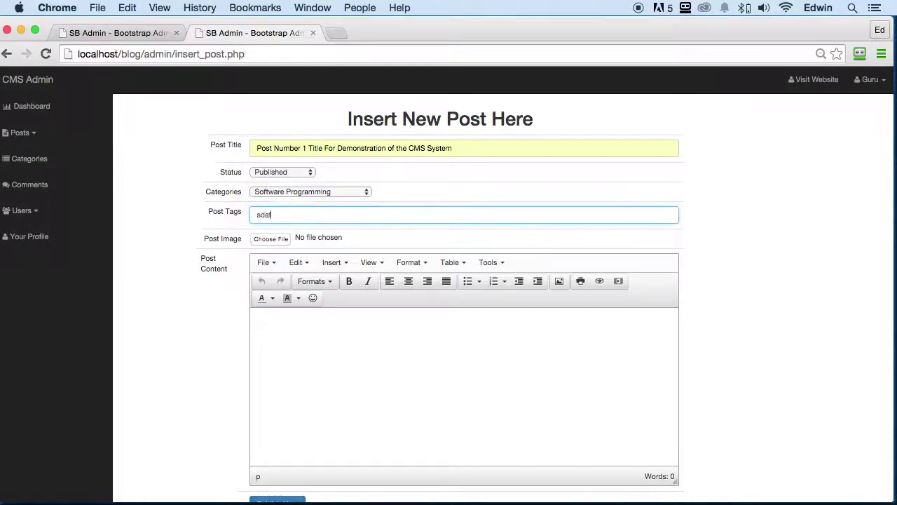
pyautogui.click(284, 239)
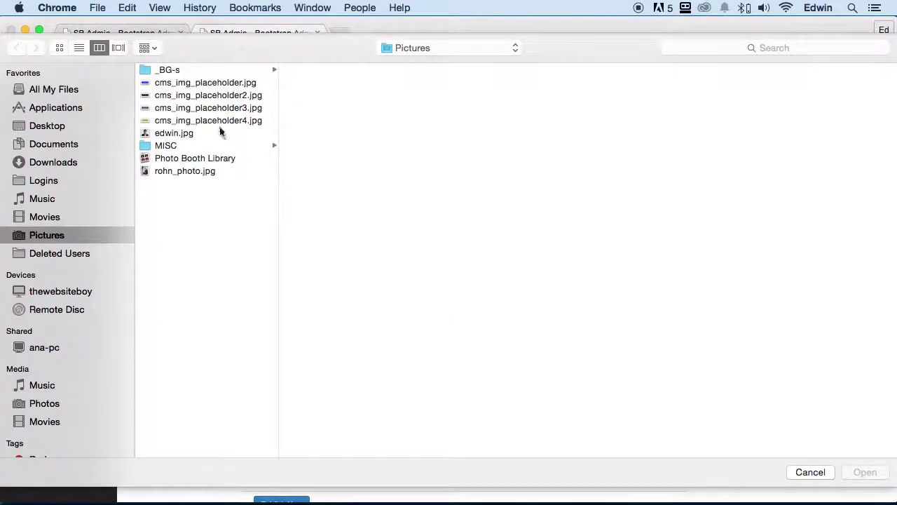
pyautogui.click(219, 121)
pyautogui.click(864, 473)
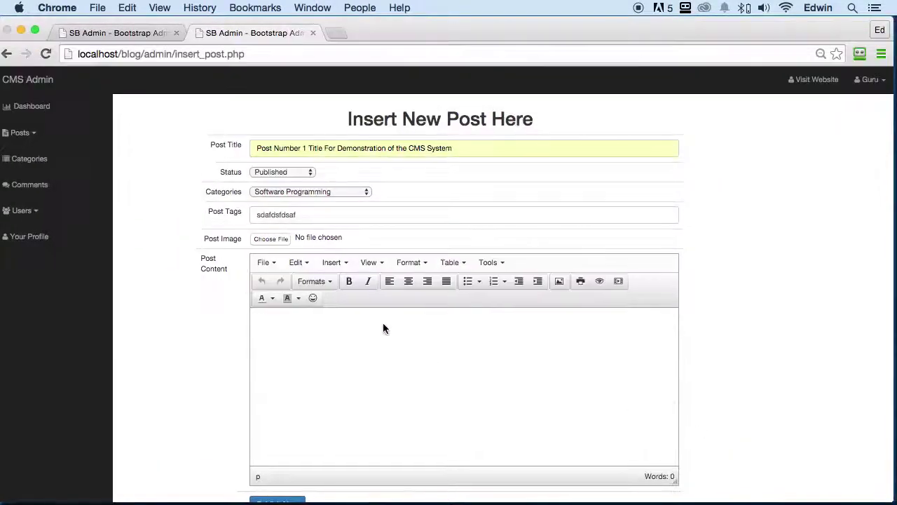
pyautogui.doubleClick(316, 216)
pyautogui.write('Ja')
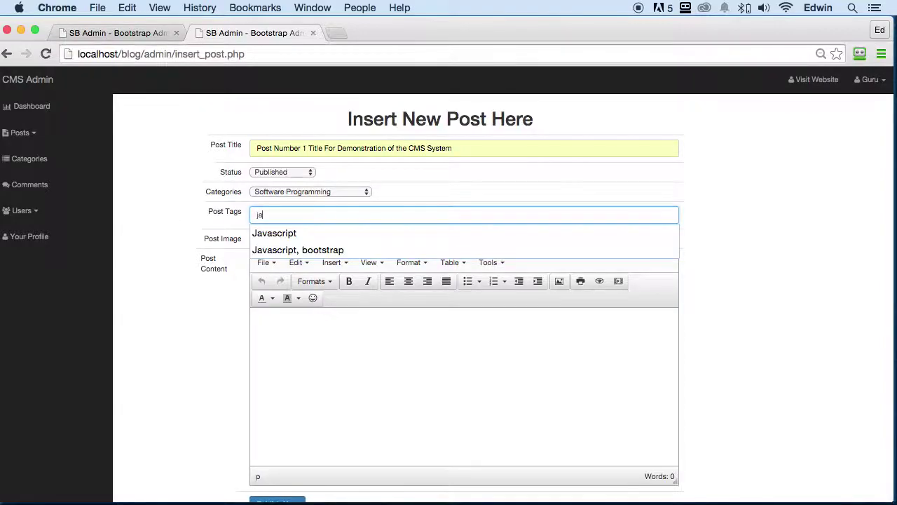
pyautogui.click(276, 233)
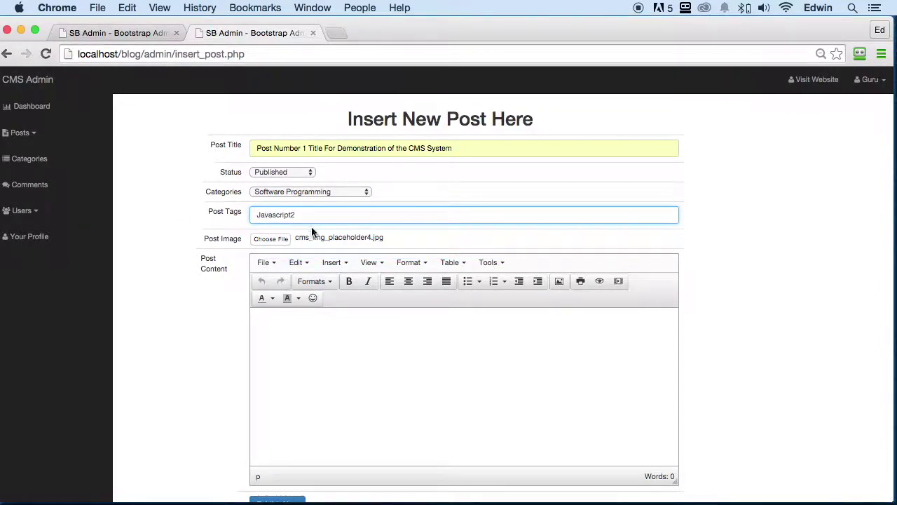
pyautogui.click(274, 239)
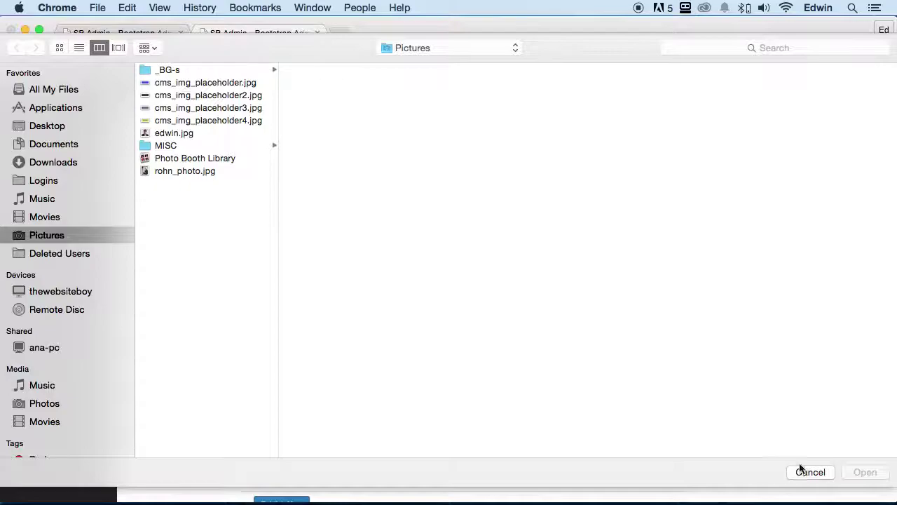
pyautogui.click(810, 472)
# Enter 'dsfsafsadfdas' as the post content and publish the post.
pyautogui.click(327, 349)
pyautogui.write('dsfsafsadfdas')
pyautogui.scroll(-2, 391, 431)
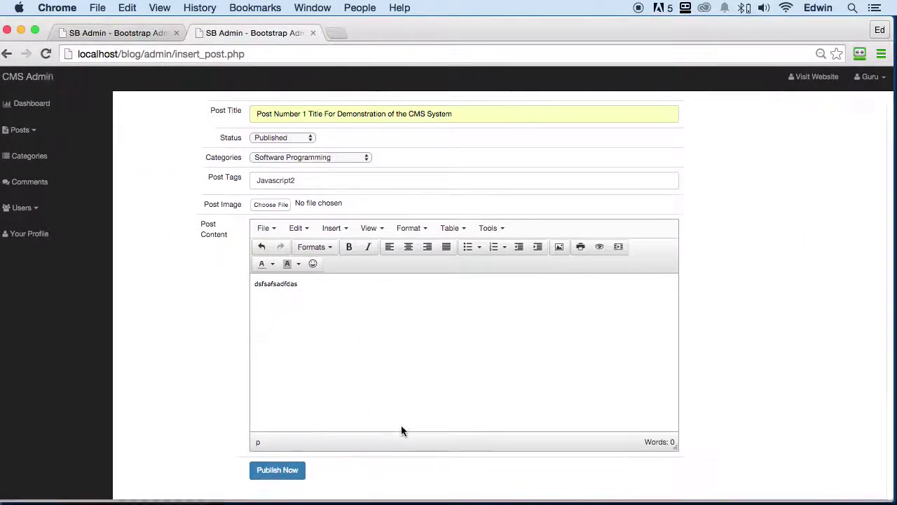
pyautogui.click(286, 477)
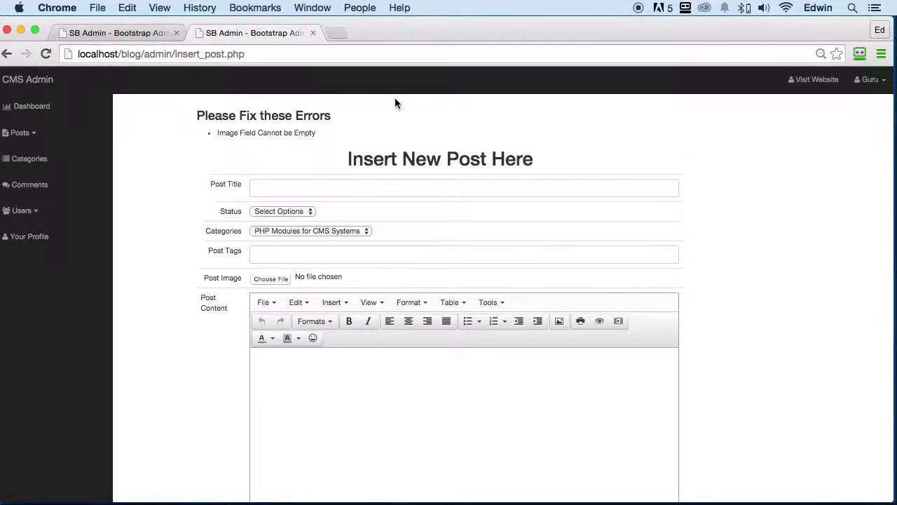
# Highlight the 'Image Field Cannot be Empty' error message.
pyautogui.scroll(-2, 355, 136)
pyautogui.scroll(2, 355, 136)
pyautogui.moveTo(219, 132); pyautogui.dragTo(304, 138)
pyautogui.click(215, 132)
pyautogui.moveTo(215, 133); pyautogui.dragTo(316, 136)
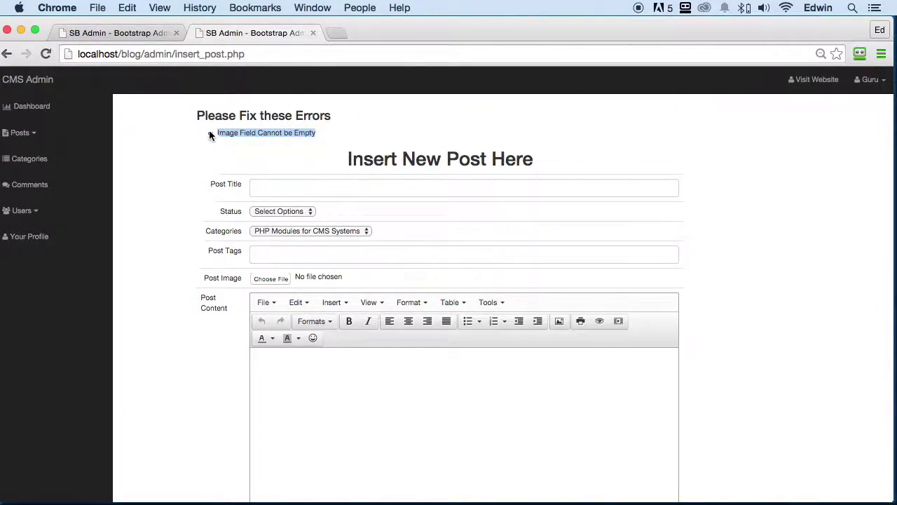
# Open post 253 for editing from the All Posts list.
pyautogui.click(22, 133)
pyautogui.click(49, 161)
pyautogui.scroll(-2, 669, 252)
pyautogui.scroll(2, 690, 266)
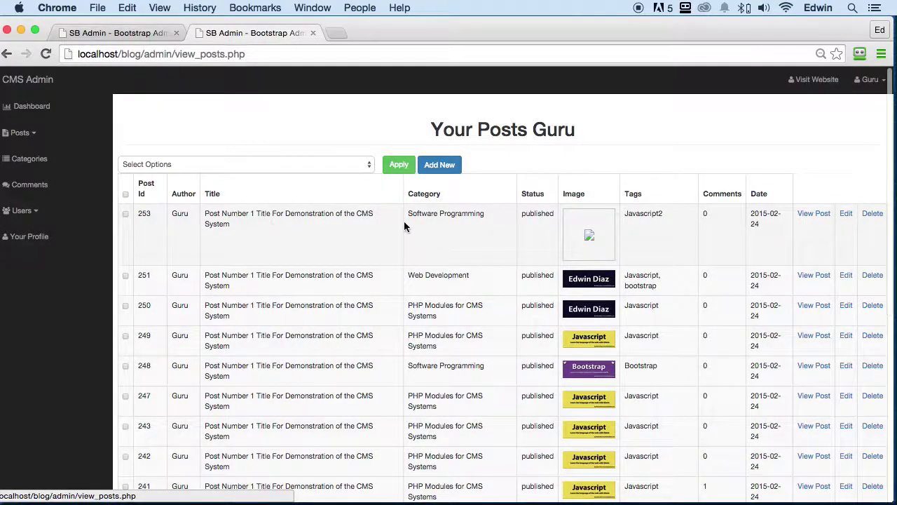
pyautogui.click(847, 216)
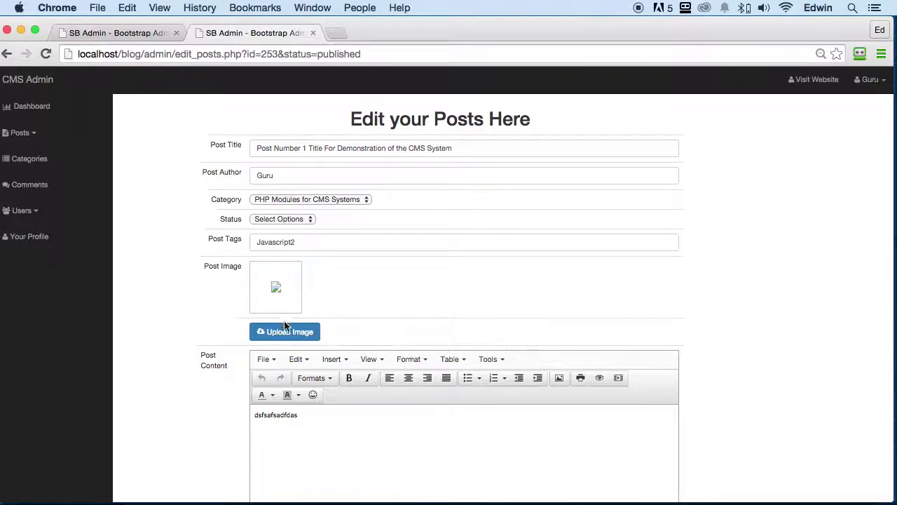
# Upload cms_img_placeholder4.jpg as post 253's image and save the post.
pyautogui.click(290, 332)
pyautogui.click(242, 121)
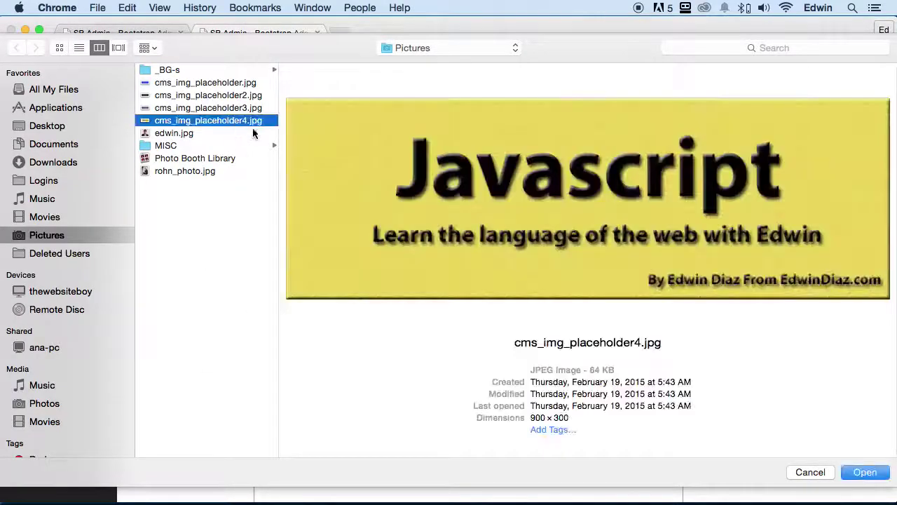
pyautogui.click(865, 472)
pyautogui.scroll(-3, 440, 359)
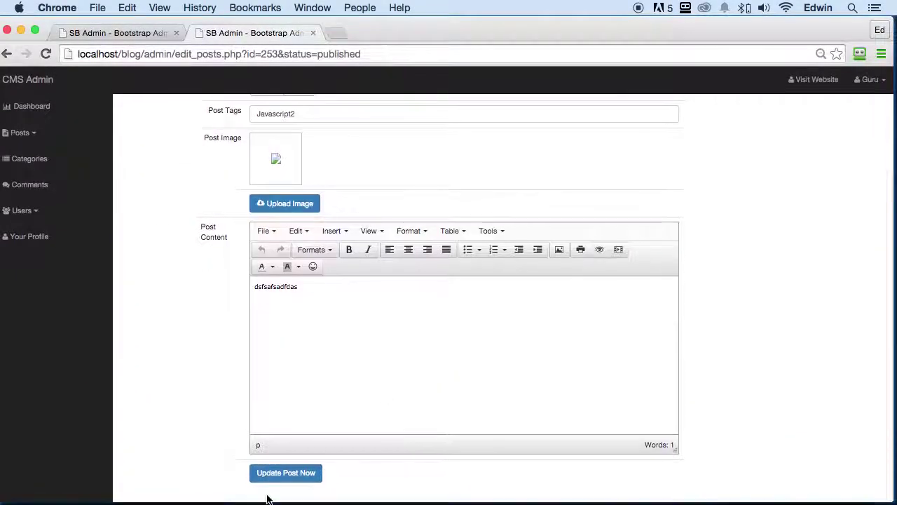
pyautogui.click(290, 475)
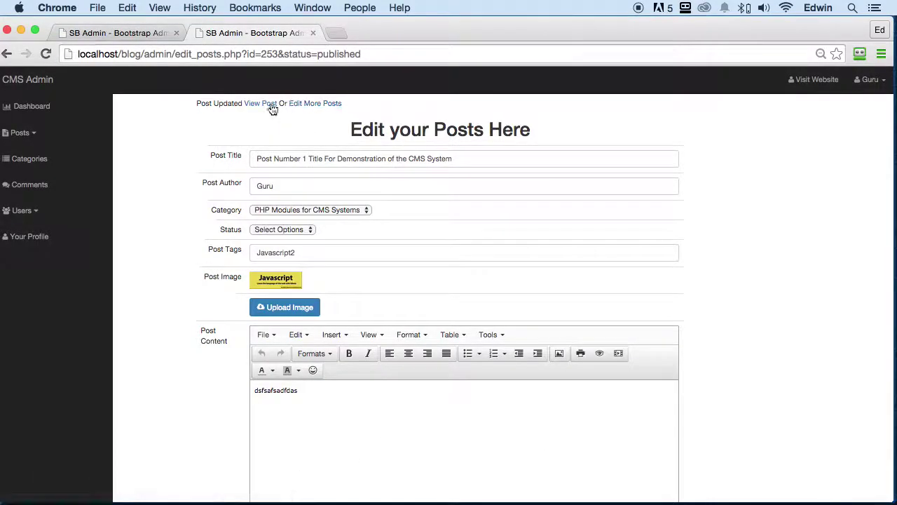
pyautogui.click(328, 105)
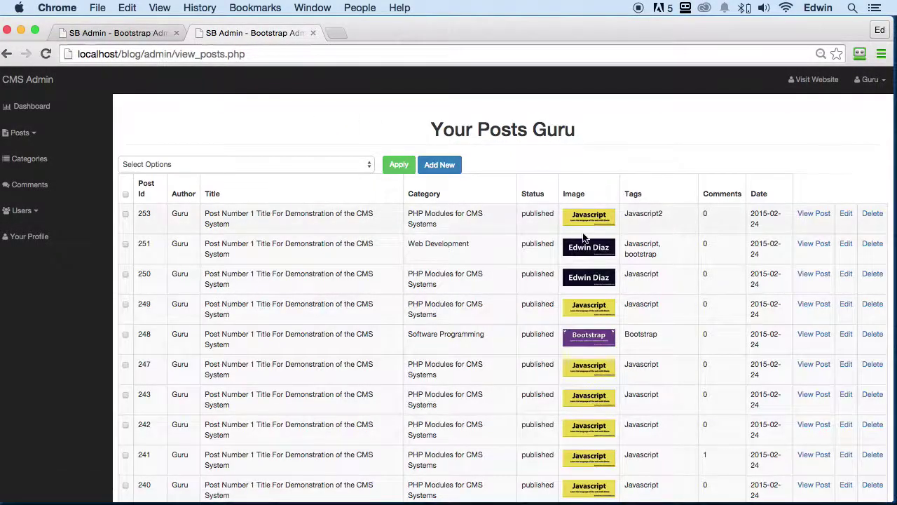
# Highlight post 253's Javascript2 tag in the posts list.
pyautogui.moveTo(675, 216); pyautogui.dragTo(623, 215)
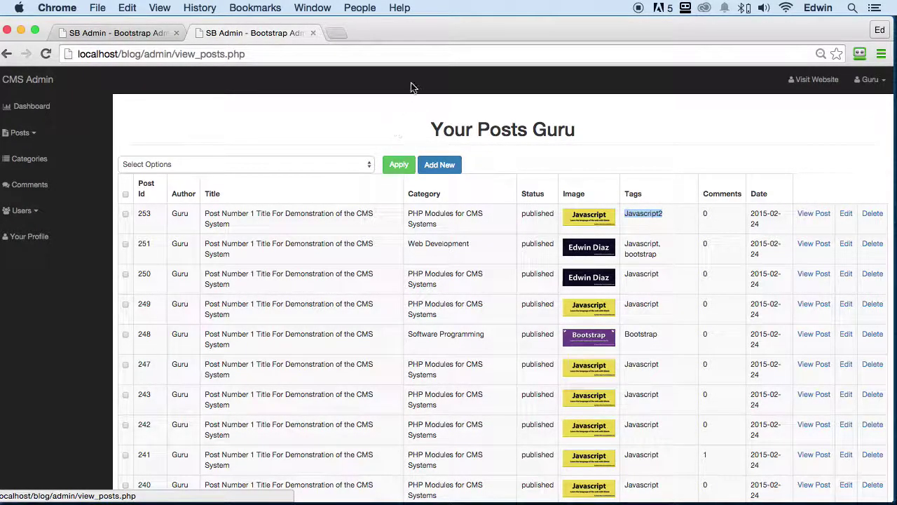
pyautogui.moveTo(420, 31); pyautogui.dragTo(433, 31)
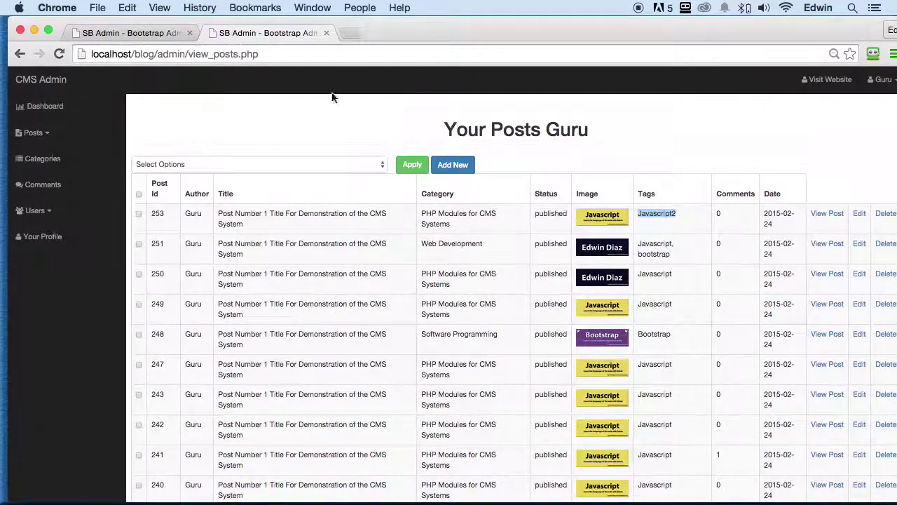
pyautogui.click(36, 133)
pyautogui.click(39, 135)
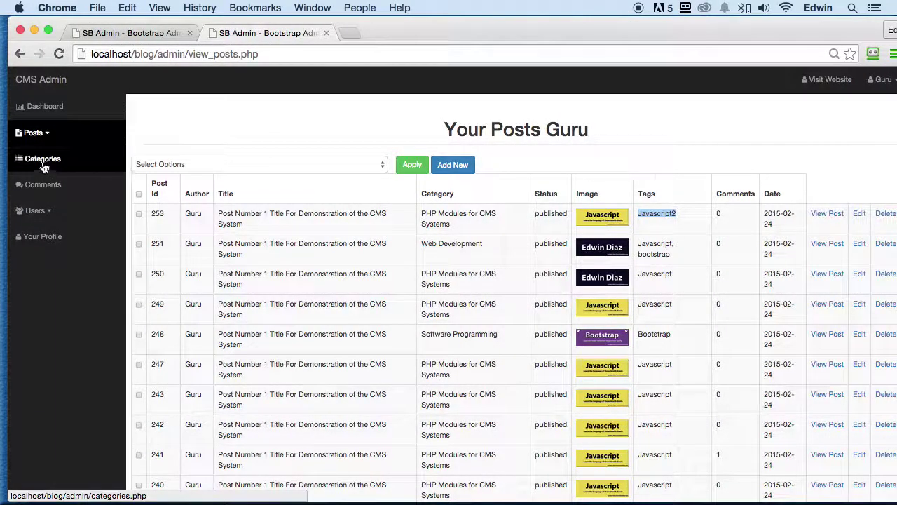
# Add a new category named 'Demo category 200'.
pyautogui.click(44, 165)
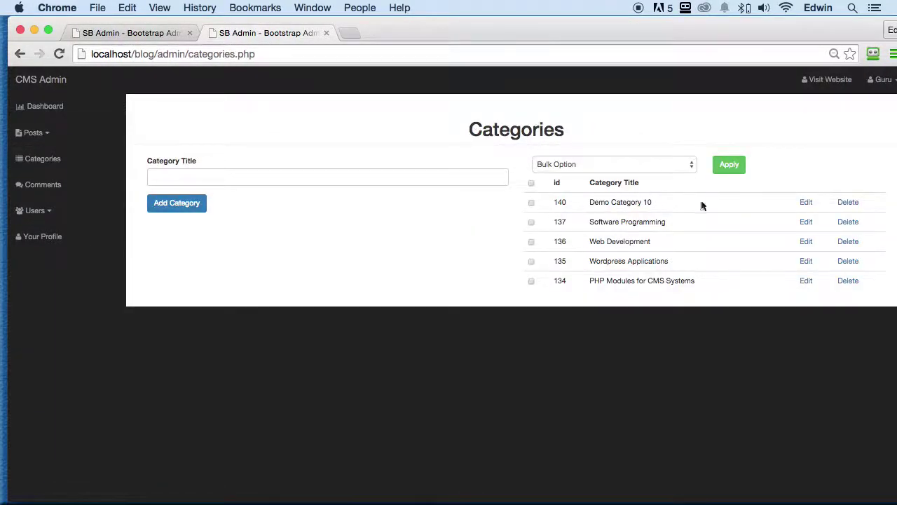
pyautogui.click(361, 182)
pyautogui.write('Demo')
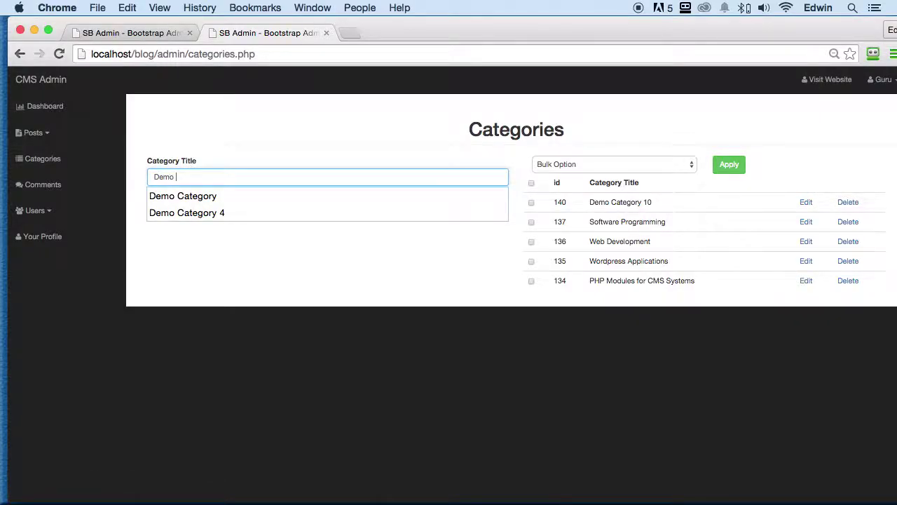
pyautogui.write(' category 200')
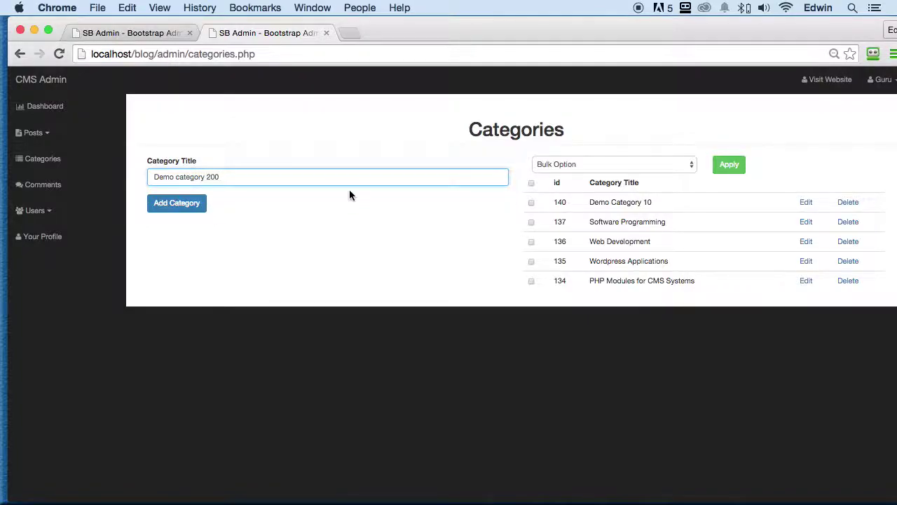
pyautogui.click(193, 206)
pyautogui.moveTo(742, 205); pyautogui.dragTo(598, 204)
# Rename category 141 to 'Demo category 204'.
pyautogui.click(810, 204)
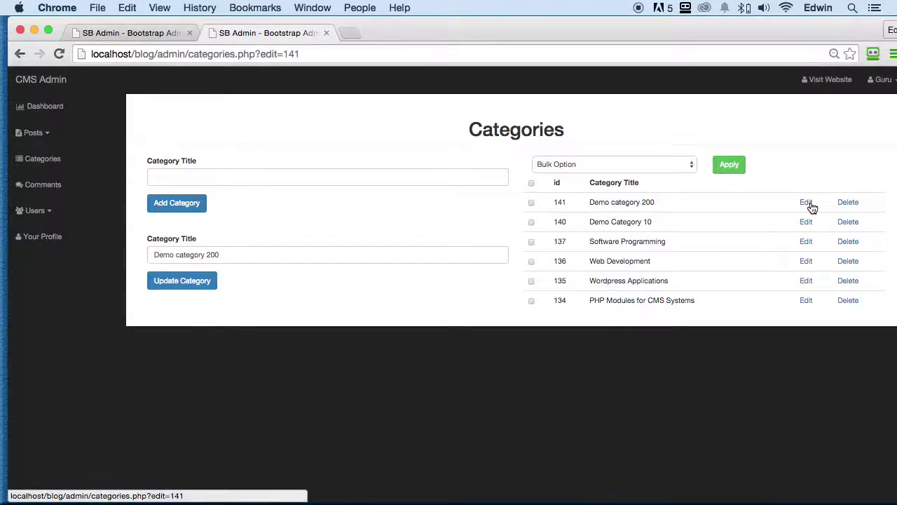
pyautogui.click(242, 259)
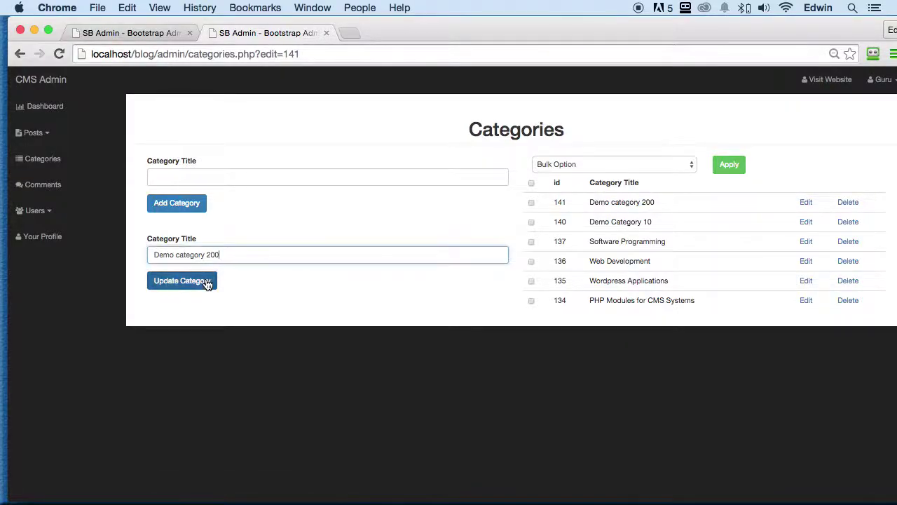
pyautogui.write('4')
pyautogui.click(182, 281)
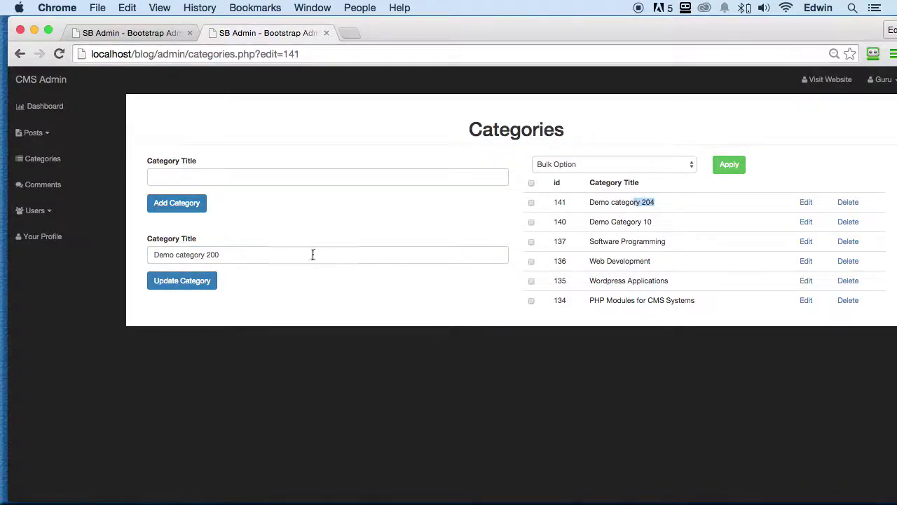
# Delete the Demo category 204 category.
pyautogui.click(849, 203)
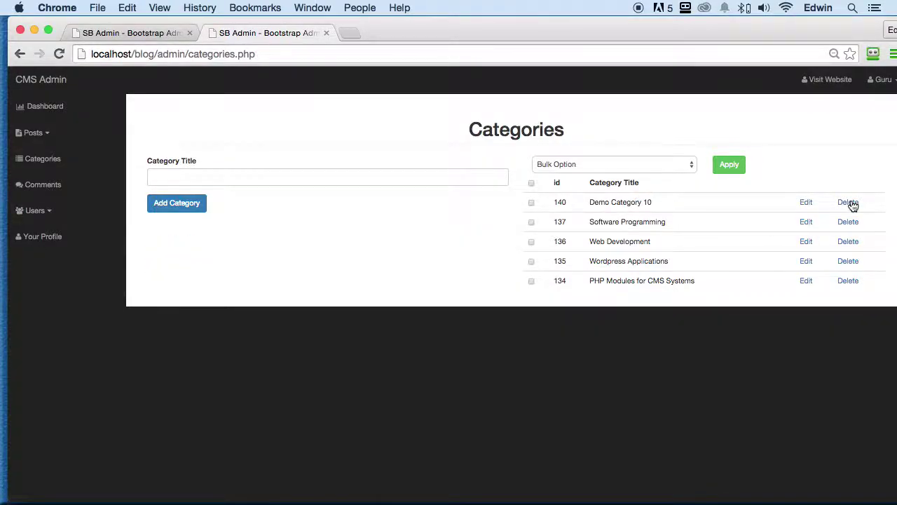
pyautogui.click(675, 169)
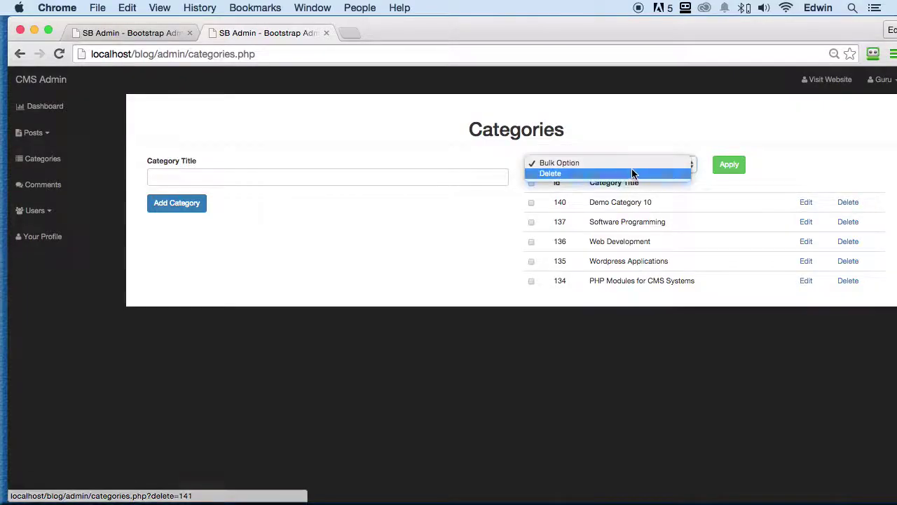
pyautogui.click(574, 175)
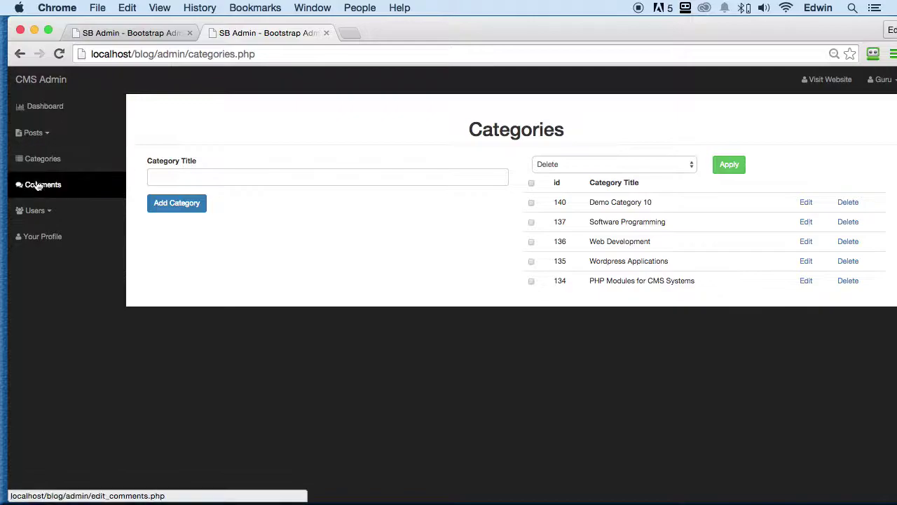
# Approve comment 46 'Hello from the computer' and open post 241 it responds to.
pyautogui.click(37, 182)
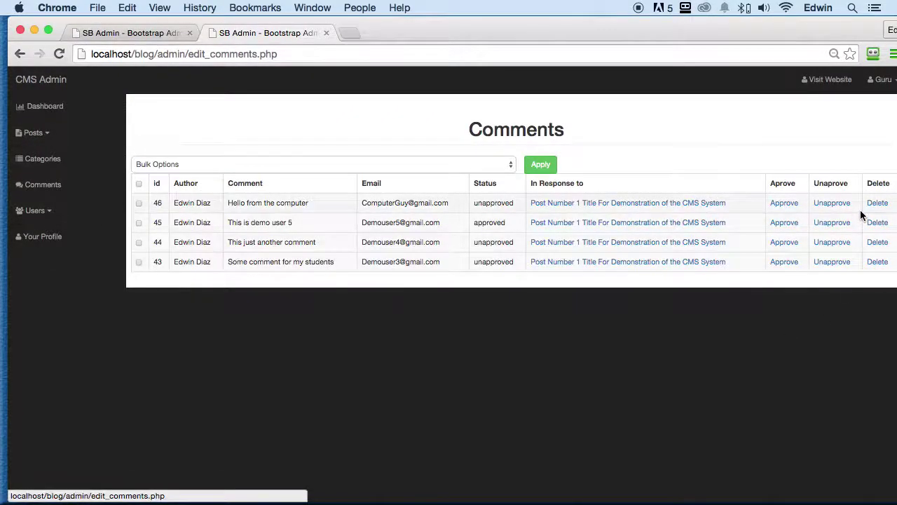
pyautogui.click(139, 262)
pyautogui.click(139, 242)
pyautogui.click(194, 164)
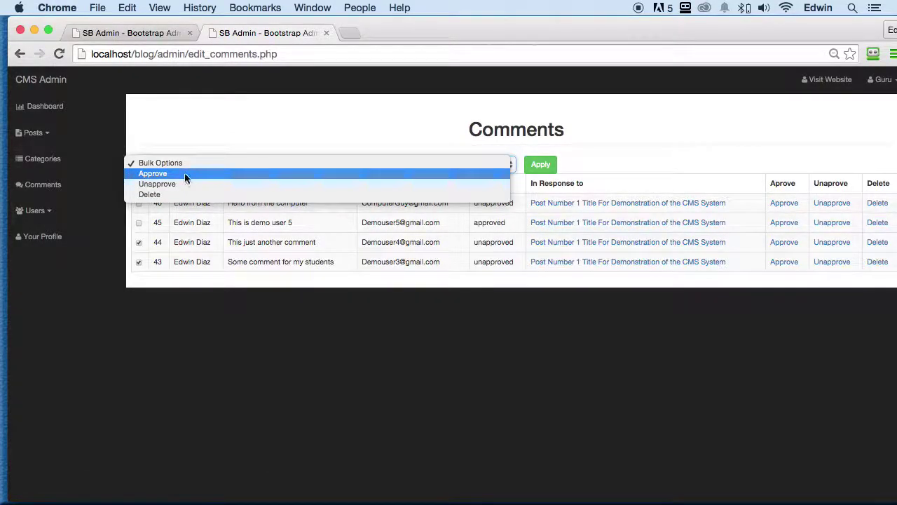
pyautogui.click(243, 126)
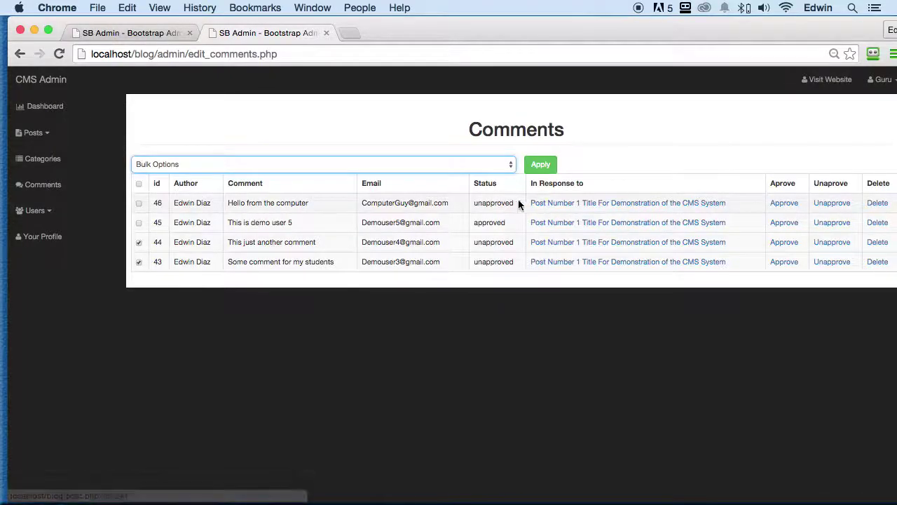
pyautogui.click(794, 204)
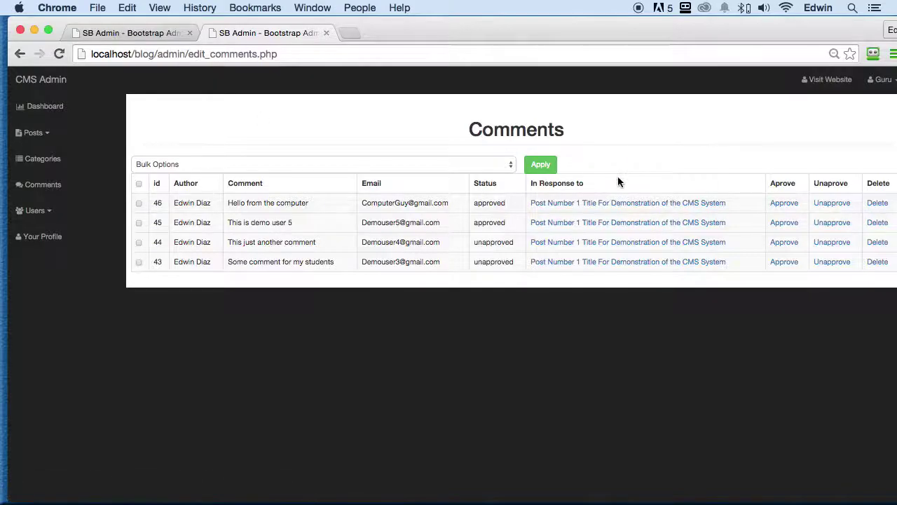
pyautogui.click(625, 207)
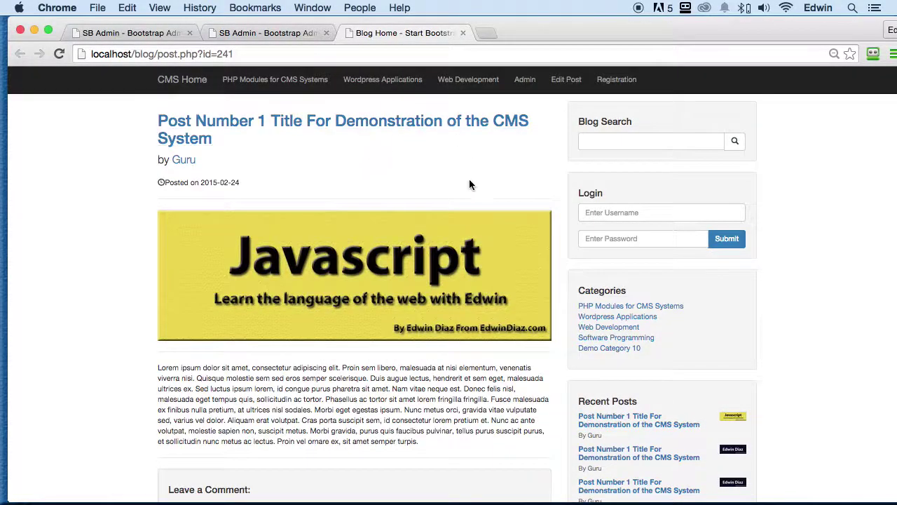
# Scroll post 241's page to view the approved 'Hello from the computer' comment.
pyautogui.scroll(-10, 469, 183)
pyautogui.moveTo(287, 236); pyautogui.dragTo(197, 232)
pyautogui.tripleClick(228, 238)
pyautogui.click(295, 250)
pyautogui.scroll(3, 295, 249)
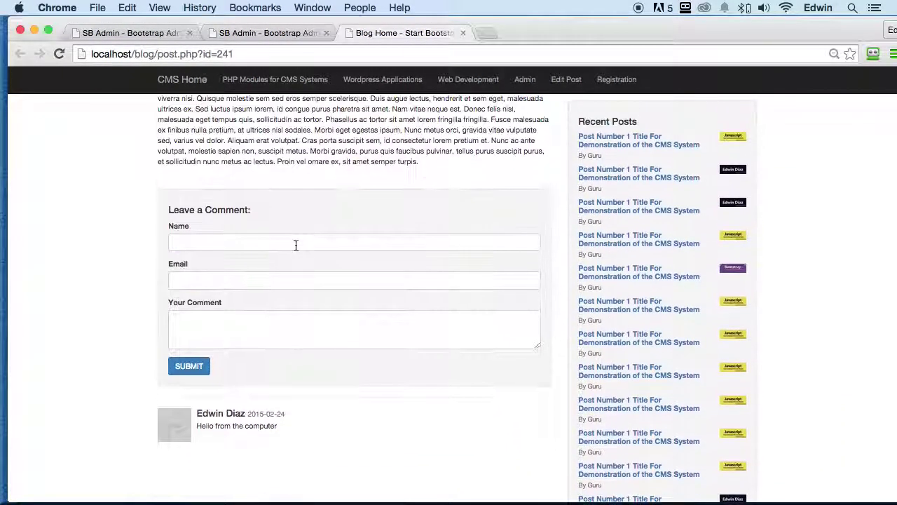
pyautogui.click(275, 235)
pyautogui.click(285, 329)
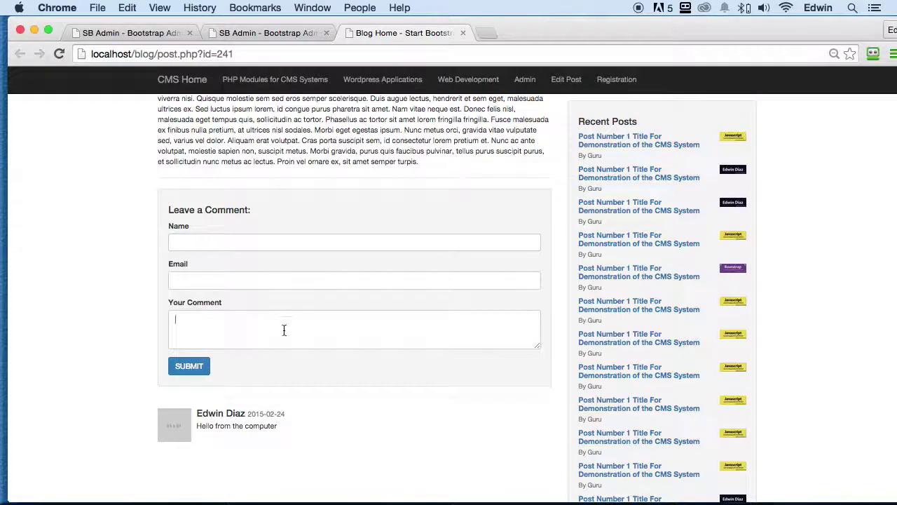
pyautogui.scroll(-2, 253, 335)
pyautogui.moveTo(277, 318); pyautogui.dragTo(218, 318)
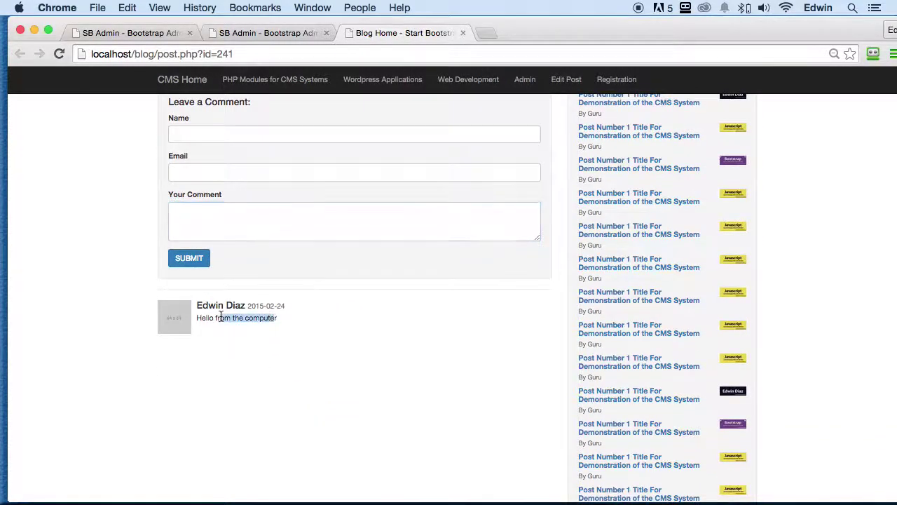
pyautogui.scroll(-1, 163, 298)
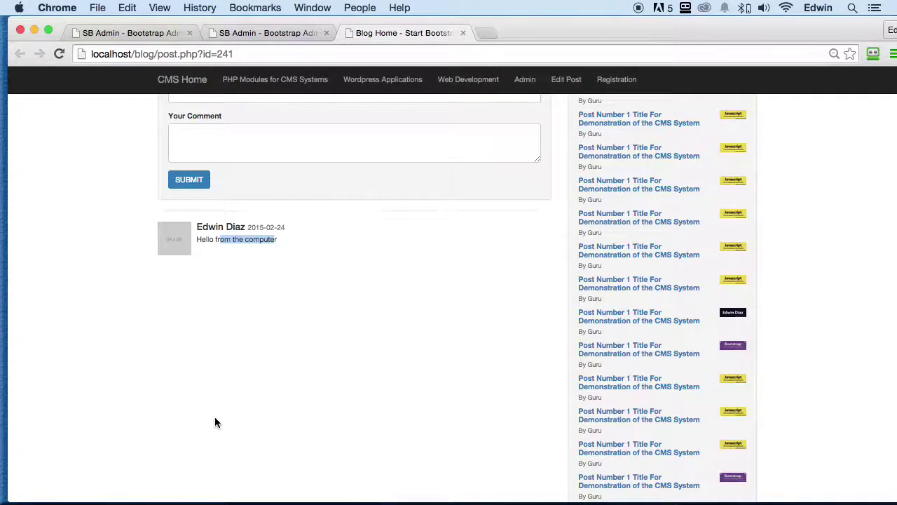
pyautogui.scroll(7, 292, 290)
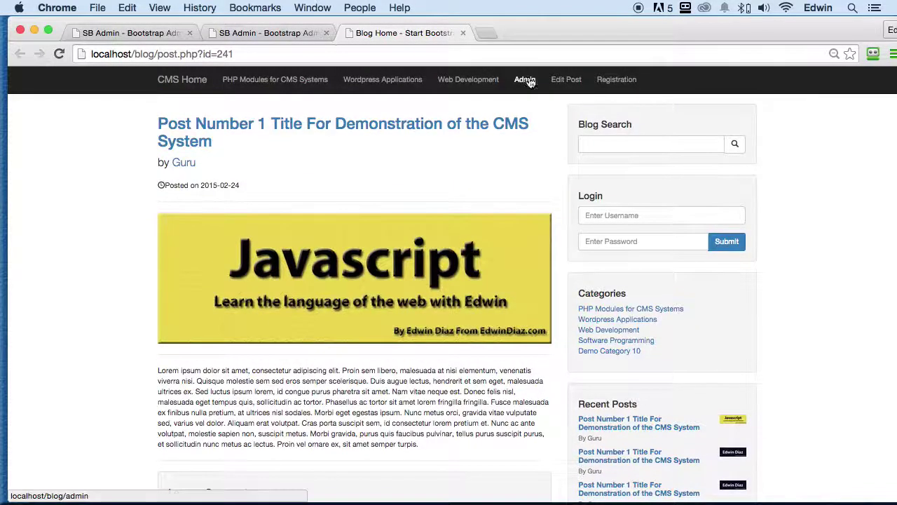
# Check the admin dashboard's post count of 18.
pyautogui.click(524, 80)
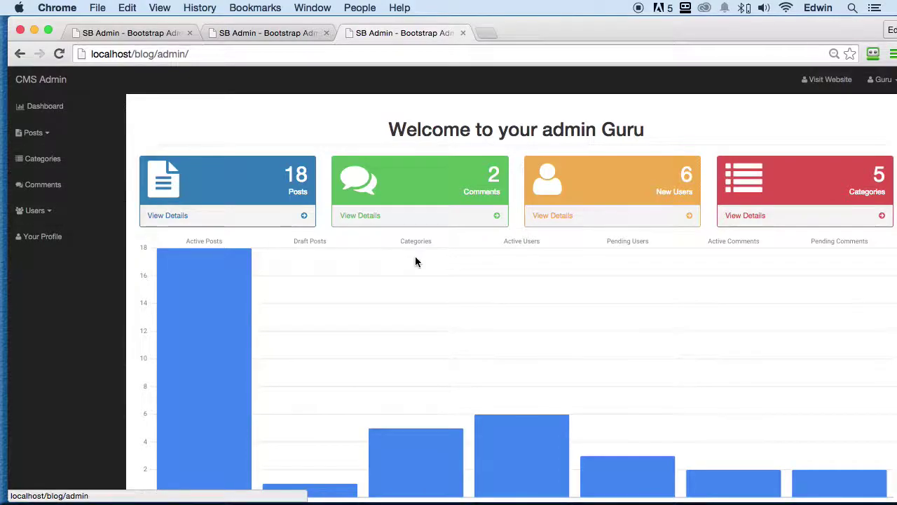
pyautogui.scroll(-1, 431, 253)
pyautogui.moveTo(277, 169); pyautogui.dragTo(306, 169)
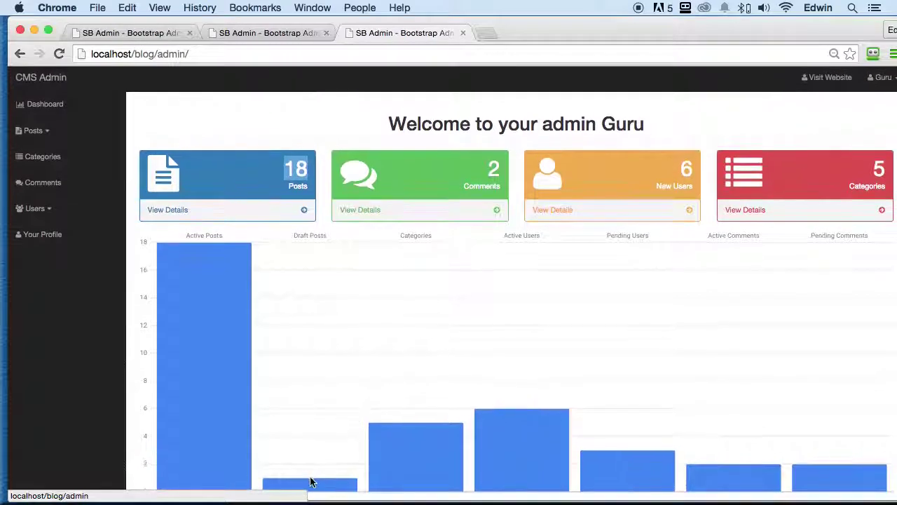
pyautogui.moveTo(310, 483)
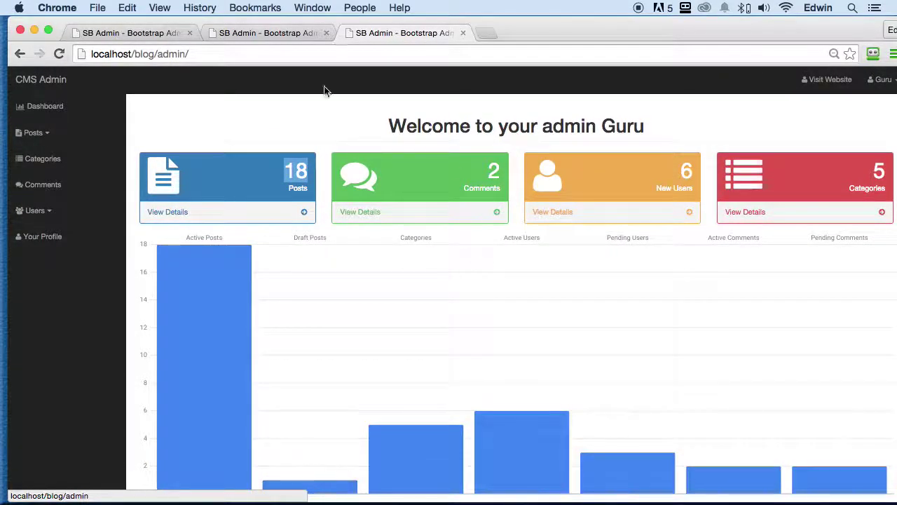
# Publish draft post 234 via the Publish bulk action and view the dashboard's 19 posts.
pyautogui.click(56, 138)
pyautogui.click(52, 165)
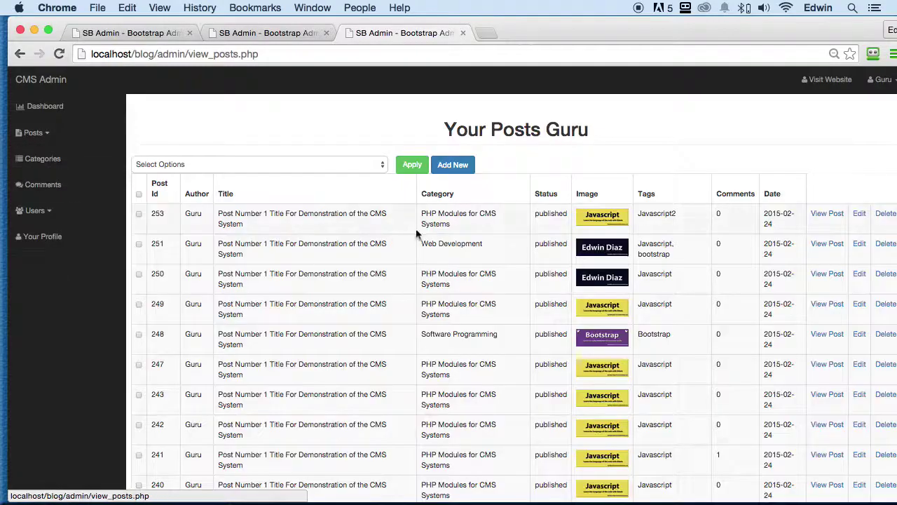
pyautogui.scroll(-4, 754, 219)
pyautogui.scroll(-3, 755, 220)
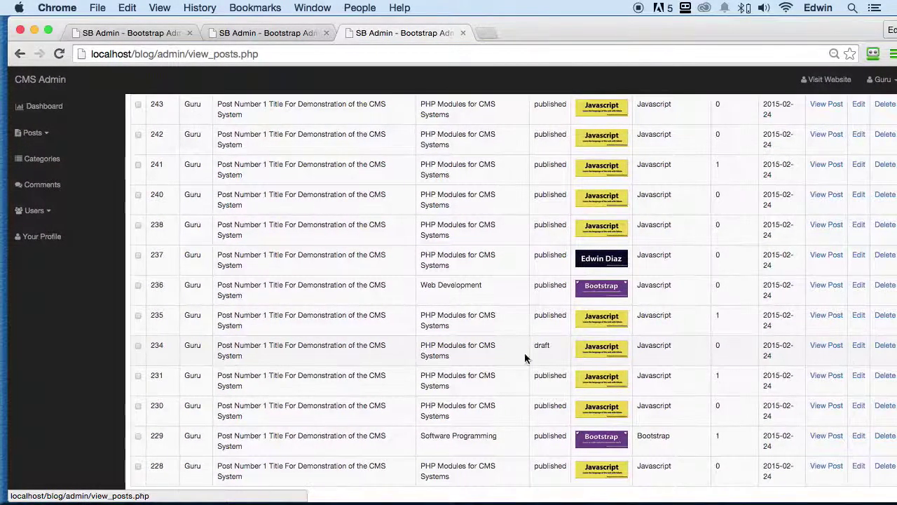
pyautogui.click(139, 345)
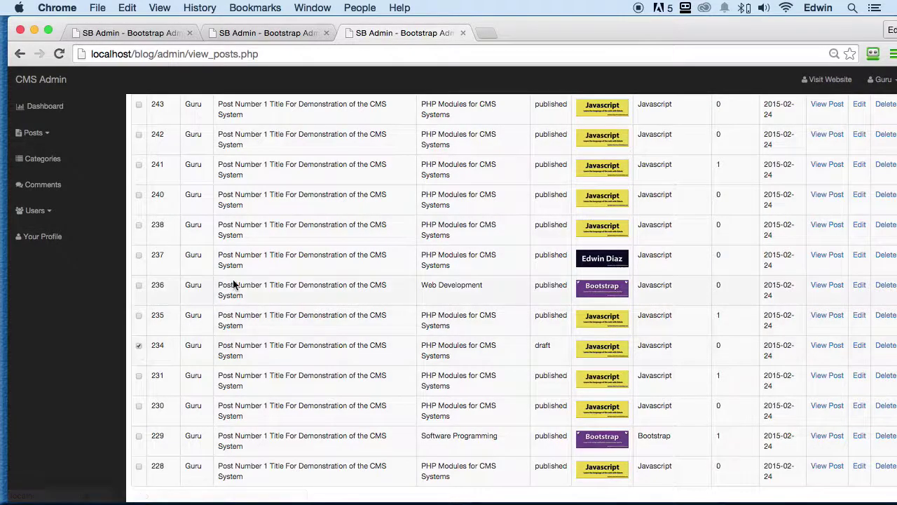
pyautogui.scroll(8, 224, 281)
pyautogui.click(212, 166)
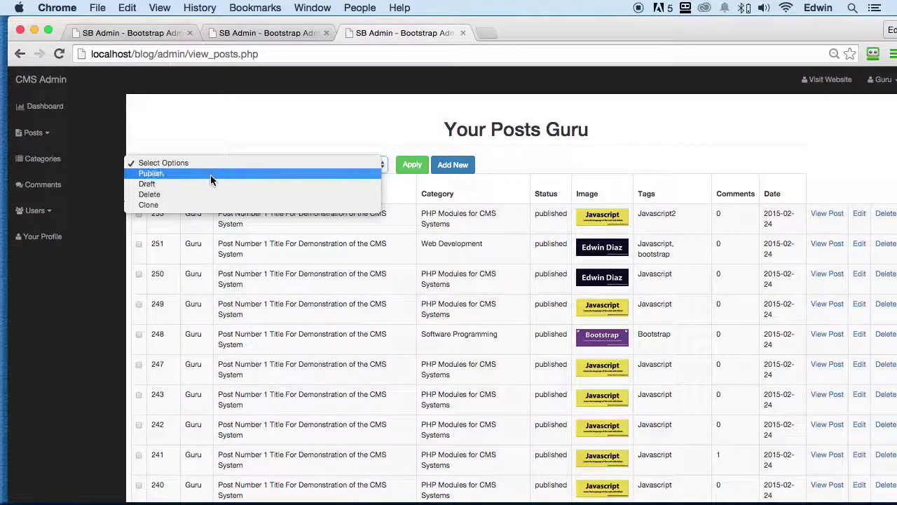
pyautogui.click(210, 174)
pyautogui.click(409, 164)
pyautogui.click(58, 107)
pyautogui.scroll(-1, 340, 455)
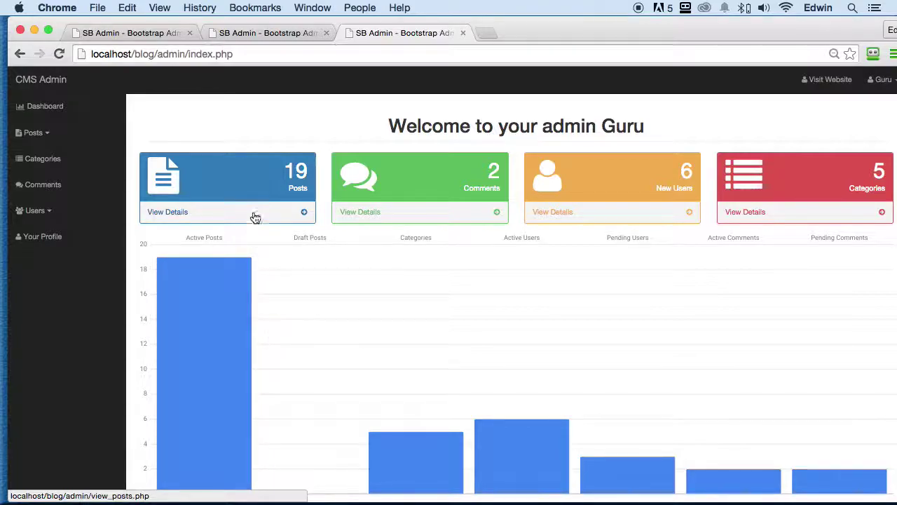
pyautogui.moveTo(291, 173); pyautogui.dragTo(310, 169)
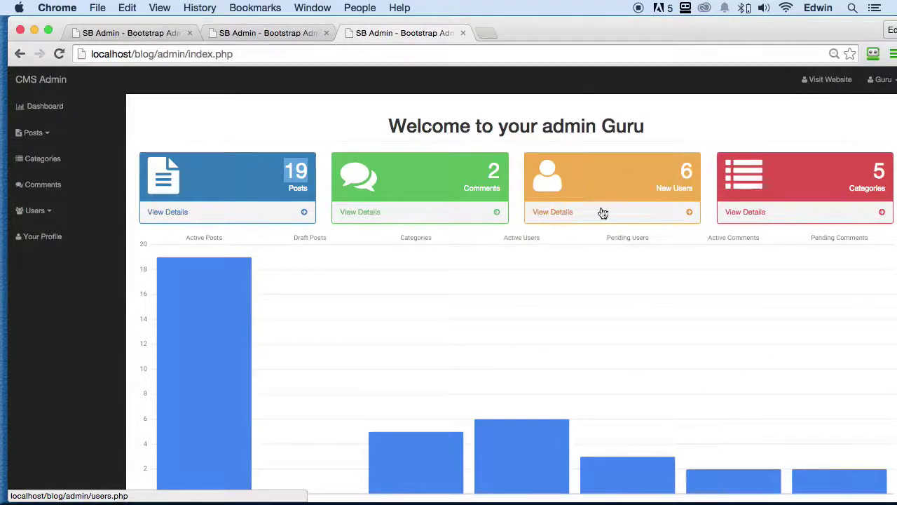
pyautogui.click(754, 211)
pyautogui.click(419, 175)
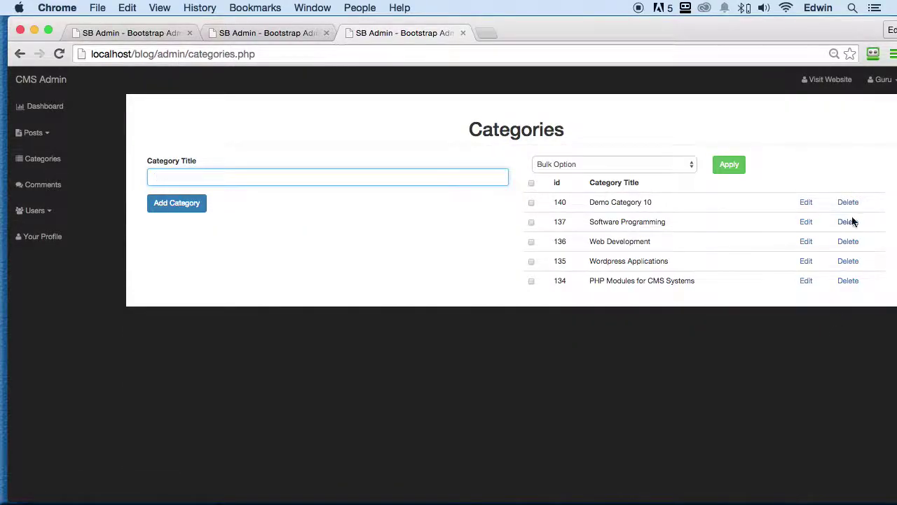
pyautogui.click(30, 106)
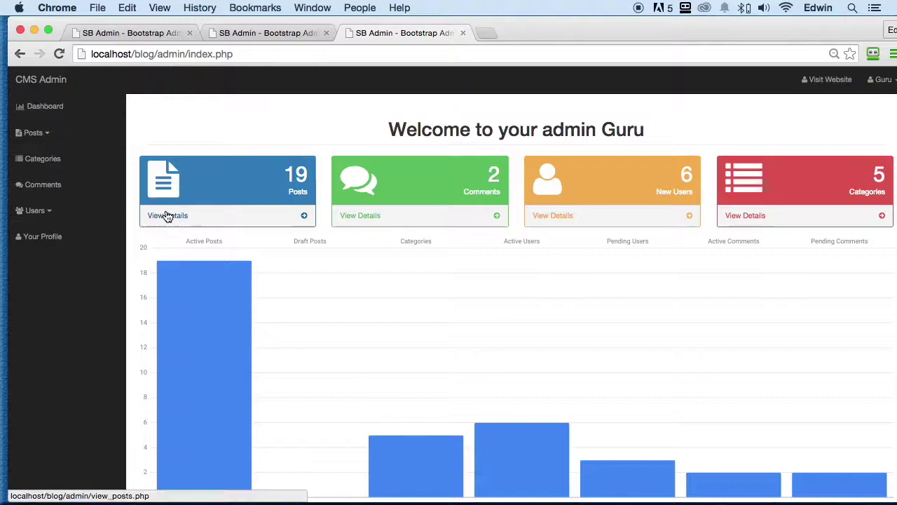
pyautogui.click(167, 216)
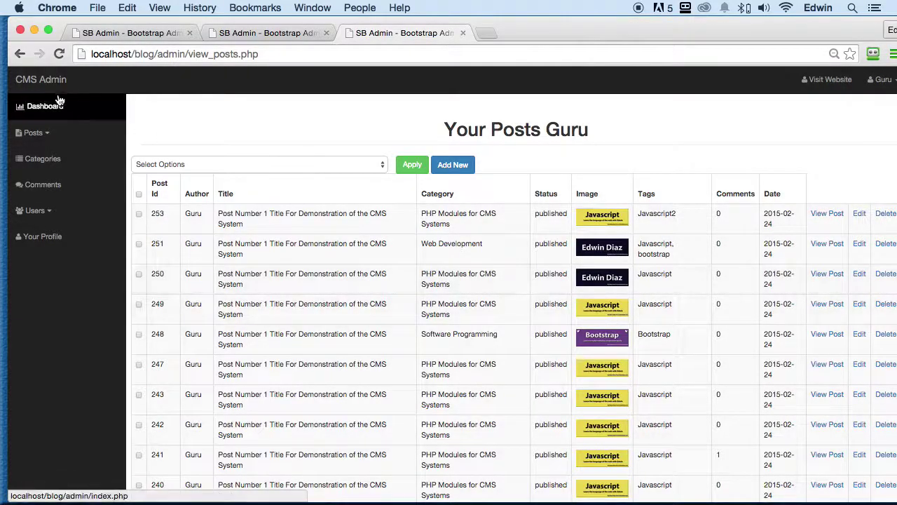
pyautogui.click(53, 105)
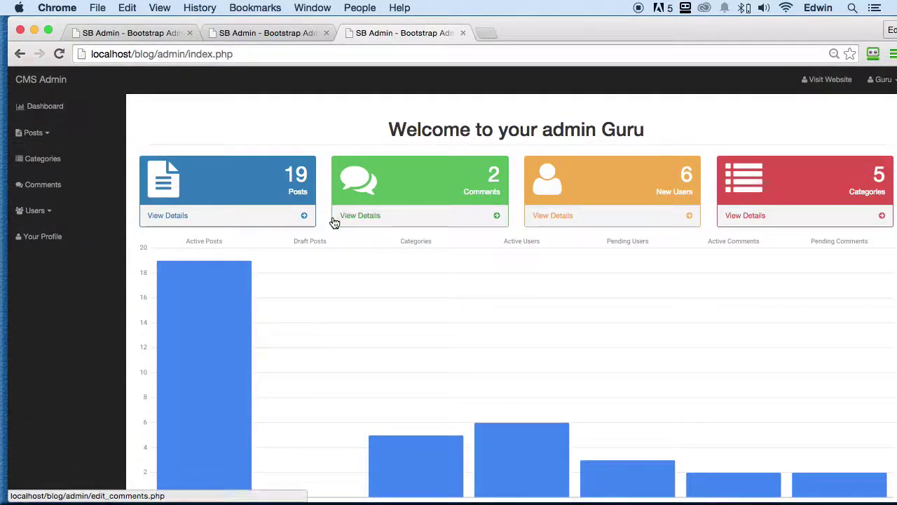
pyautogui.moveTo(374, 129); pyautogui.dragTo(694, 129)
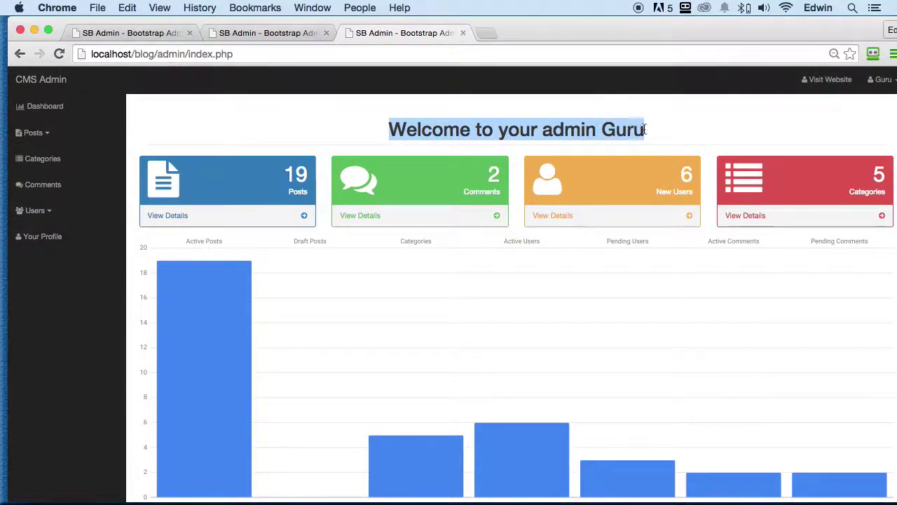
pyautogui.click(663, 135)
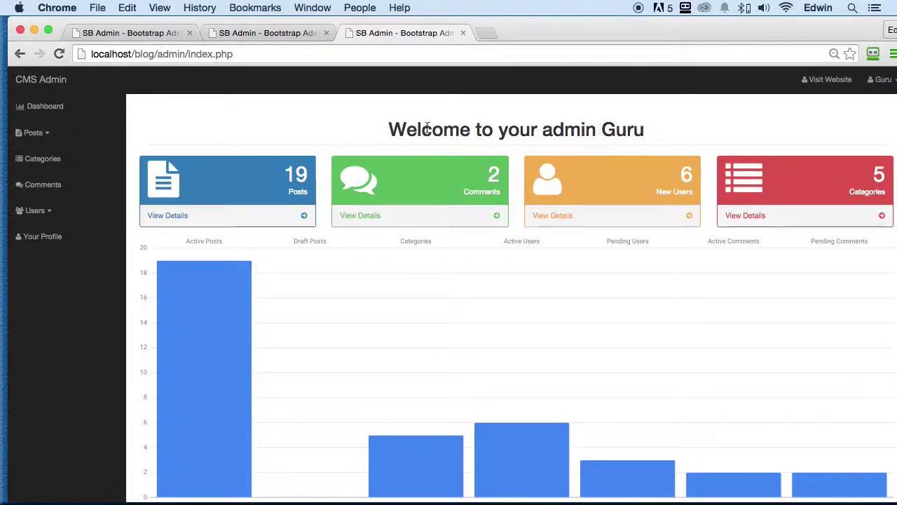
pyautogui.moveTo(390, 131); pyautogui.dragTo(645, 129)
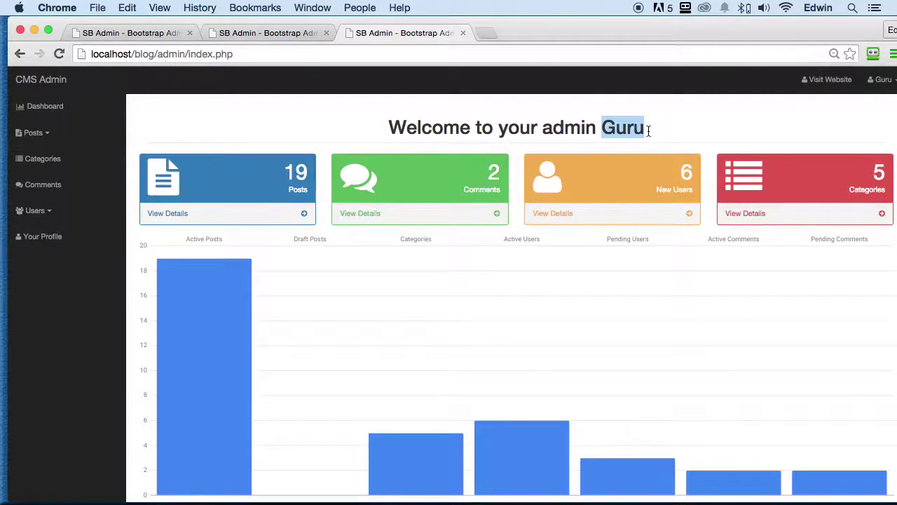
pyautogui.click(601, 128)
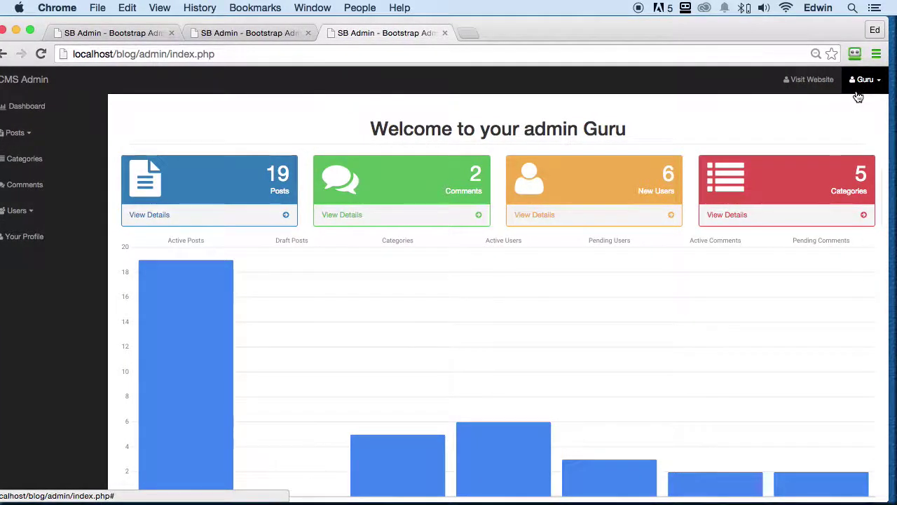
pyautogui.moveTo(635, 131); pyautogui.dragTo(367, 134)
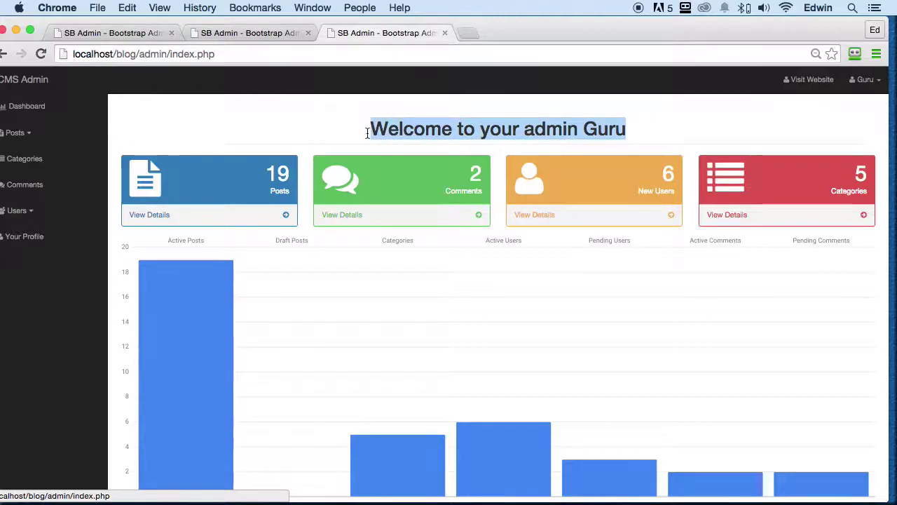
pyautogui.moveTo(583, 130); pyautogui.dragTo(621, 129)
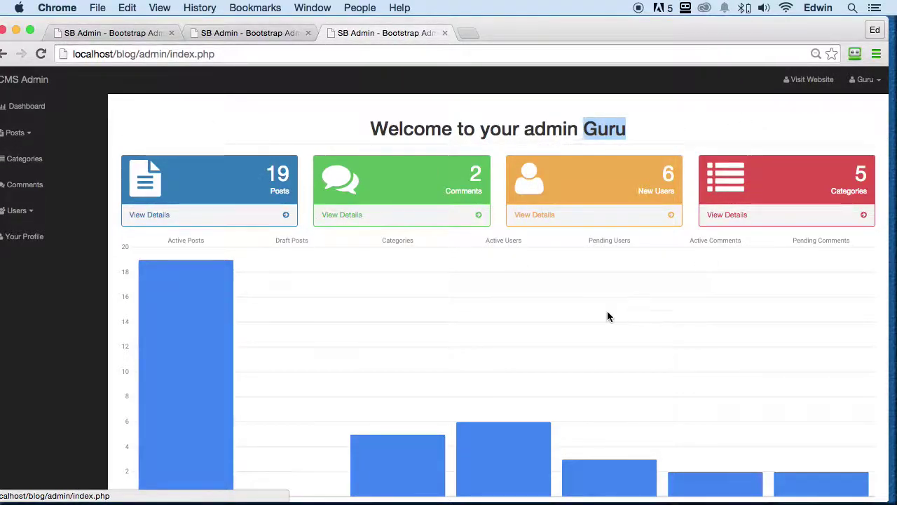
pyautogui.moveTo(528, 26); pyautogui.dragTo(561, 26)
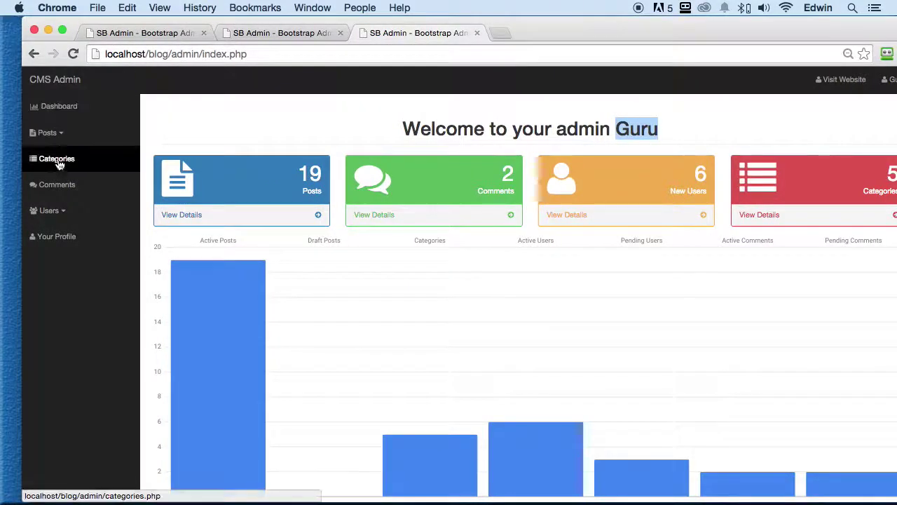
pyautogui.click(59, 161)
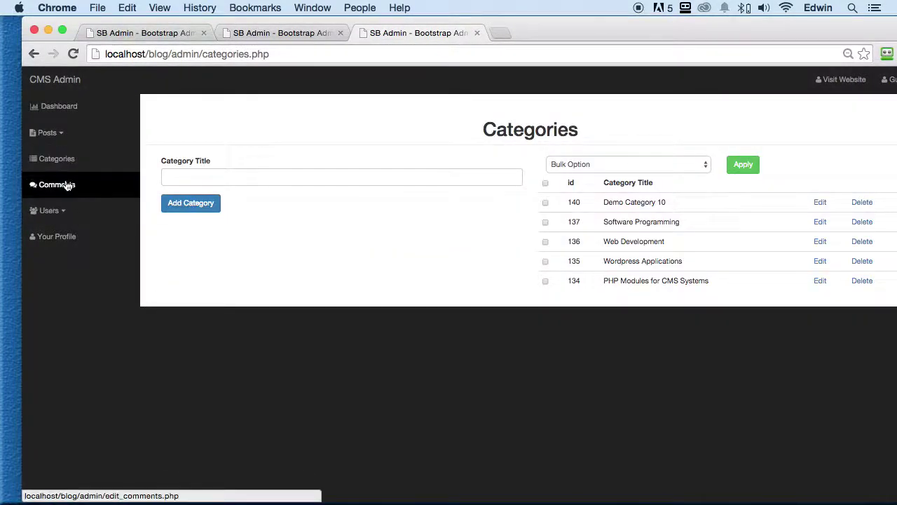
# Open the All Users list from the Users menu.
pyautogui.click(68, 186)
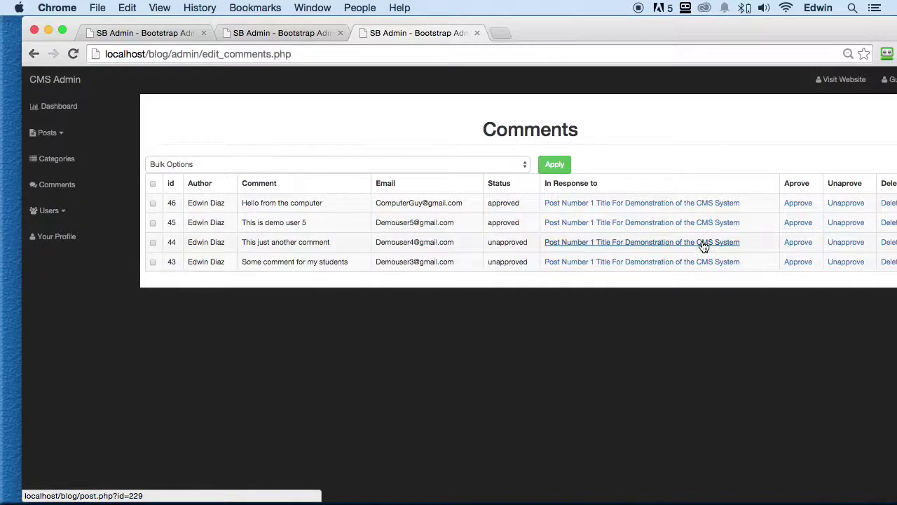
pyautogui.click(58, 214)
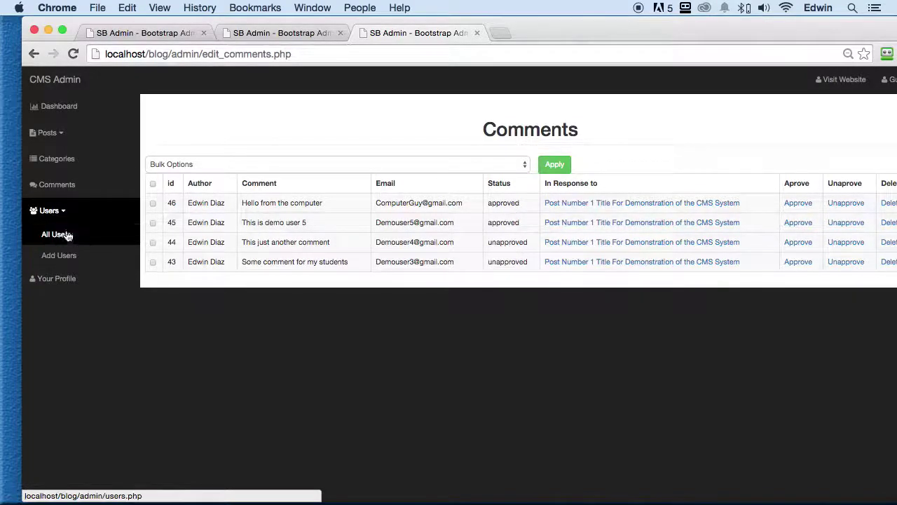
pyautogui.click(68, 235)
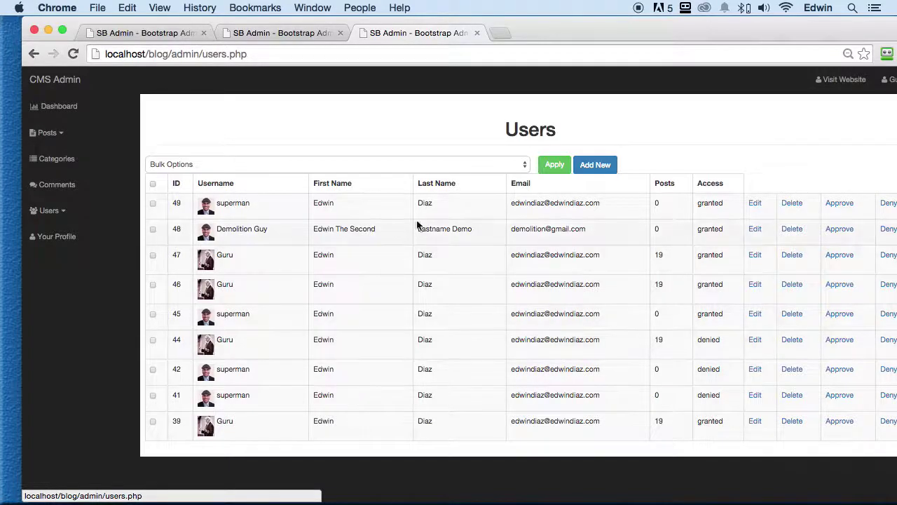
pyautogui.click(393, 171)
pyautogui.click(363, 136)
pyautogui.click(207, 166)
pyautogui.click(222, 154)
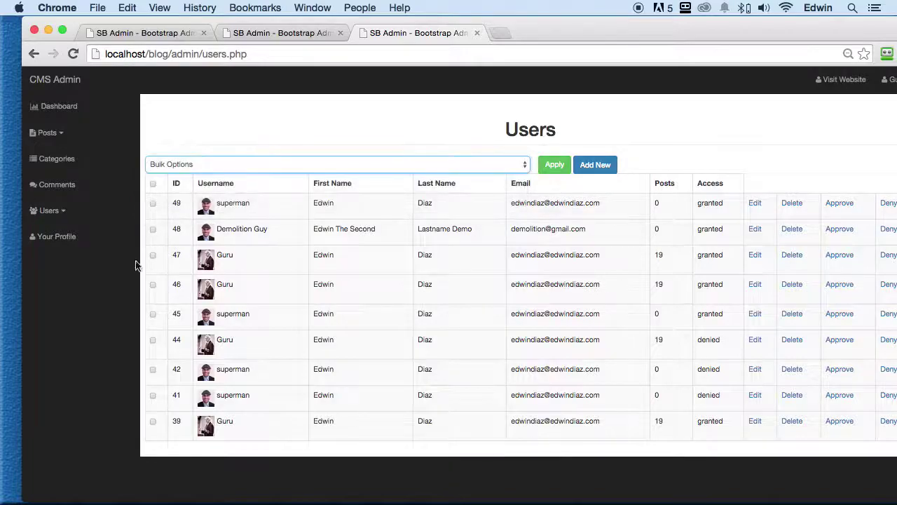
# Clone users 48, 47 and 46 using the Clone bulk action.
pyautogui.click(153, 284)
pyautogui.click(152, 255)
pyautogui.click(152, 232)
pyautogui.click(197, 164)
pyautogui.click(196, 203)
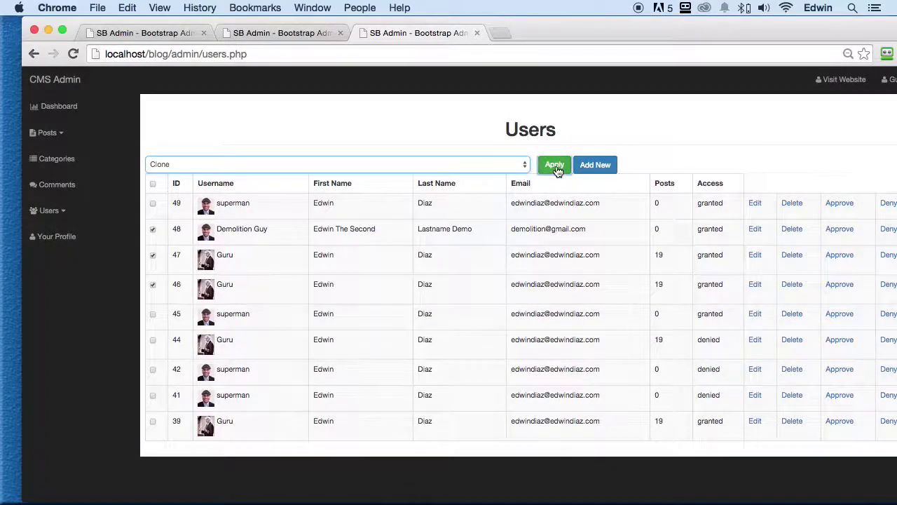
pyautogui.click(555, 165)
pyautogui.scroll(-3, 549, 342)
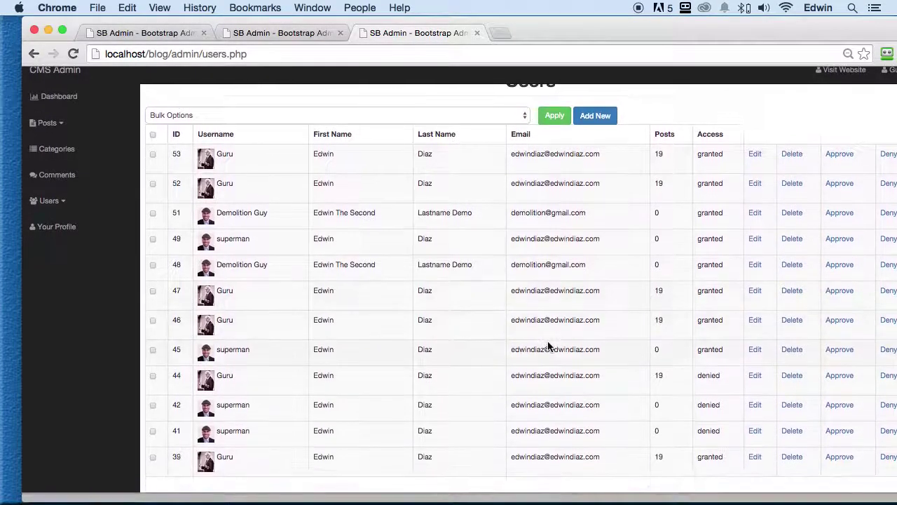
# Bulk-delete users 51 and 49 with the Delete bulk option.
pyautogui.click(234, 124)
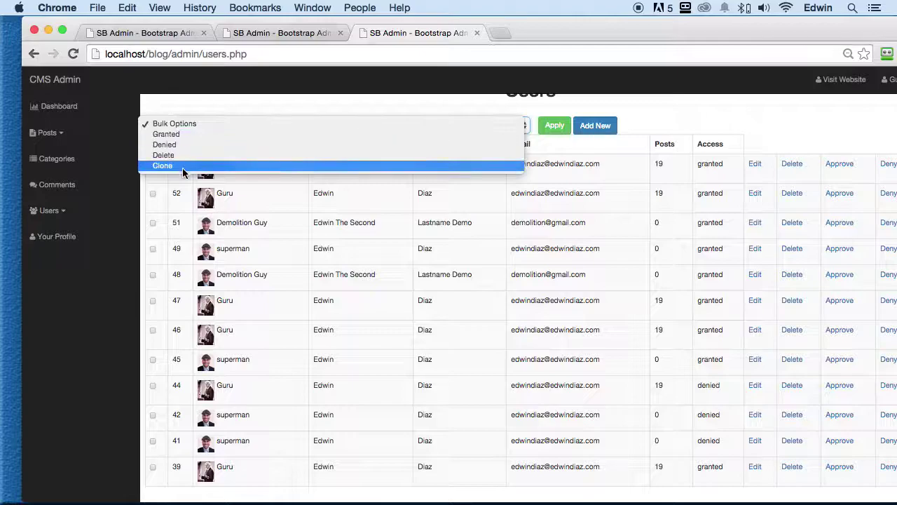
pyautogui.click(415, 190)
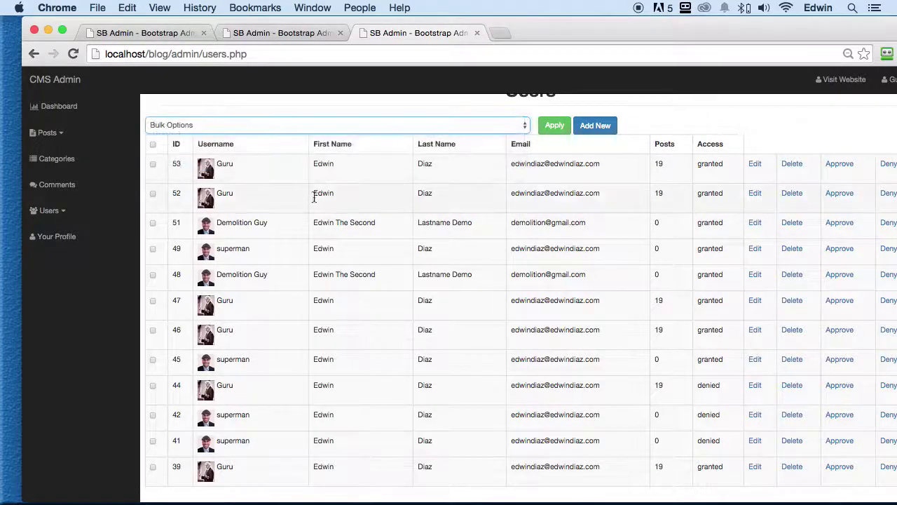
pyautogui.click(272, 125)
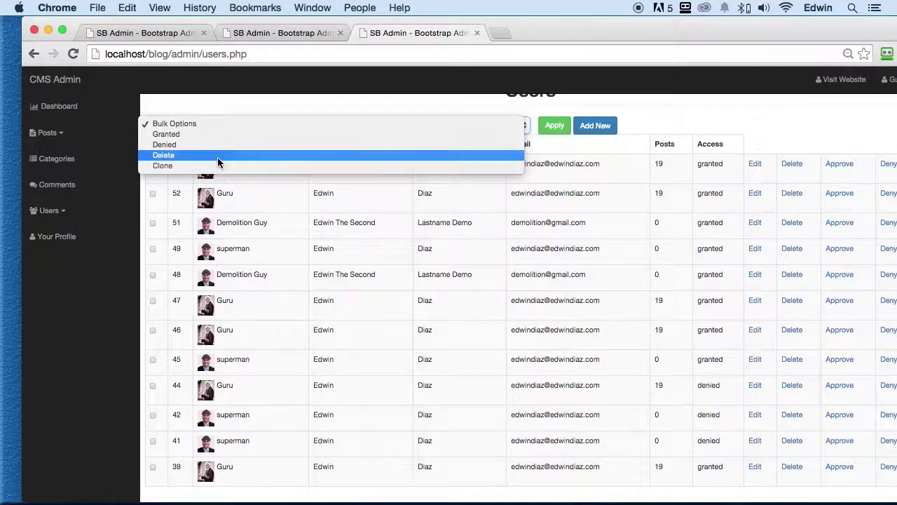
pyautogui.click(151, 242)
pyautogui.click(152, 250)
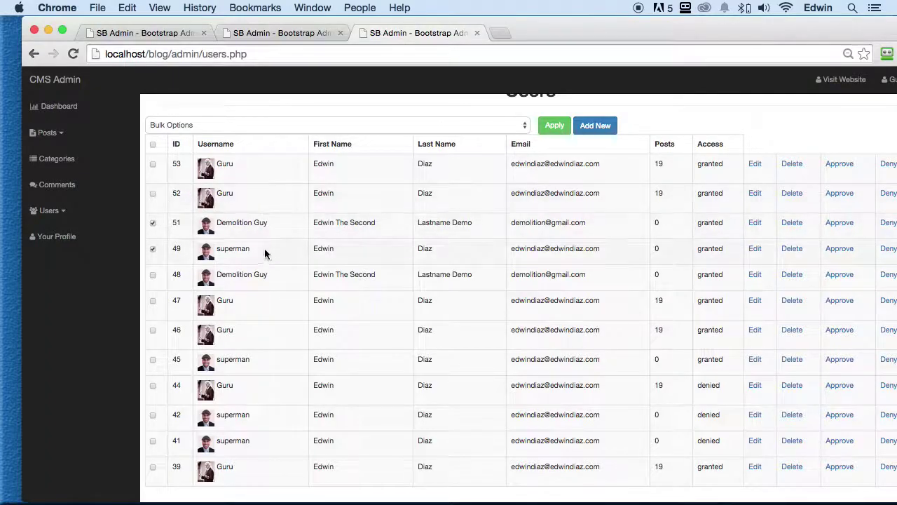
pyautogui.click(249, 124)
pyautogui.click(247, 154)
pyautogui.click(553, 128)
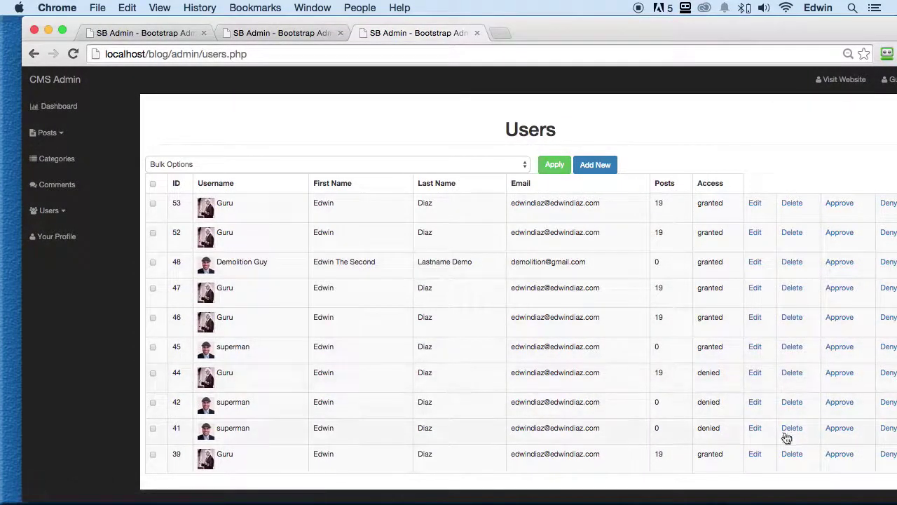
# Deny access for users 48 and 47, then open user 47's settings for editing.
pyautogui.click(839, 289)
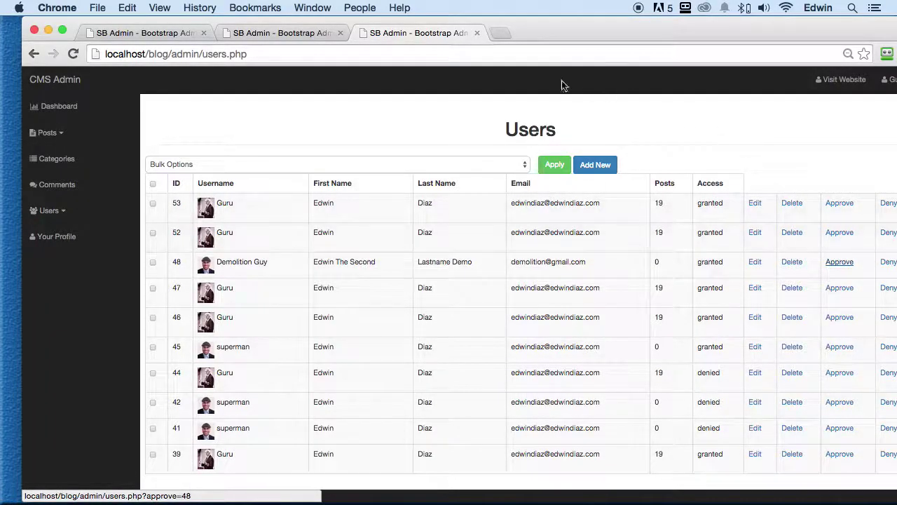
pyautogui.moveTo(792, 41); pyautogui.dragTo(725, 41)
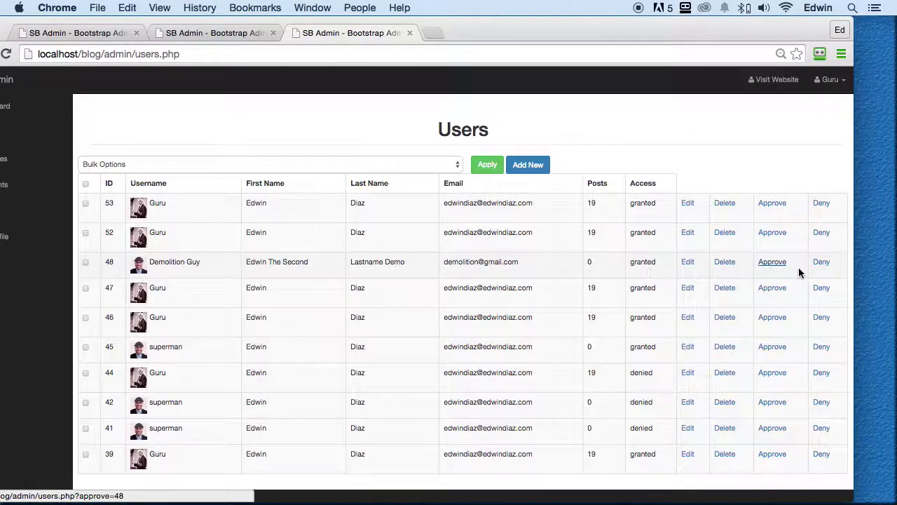
pyautogui.click(822, 266)
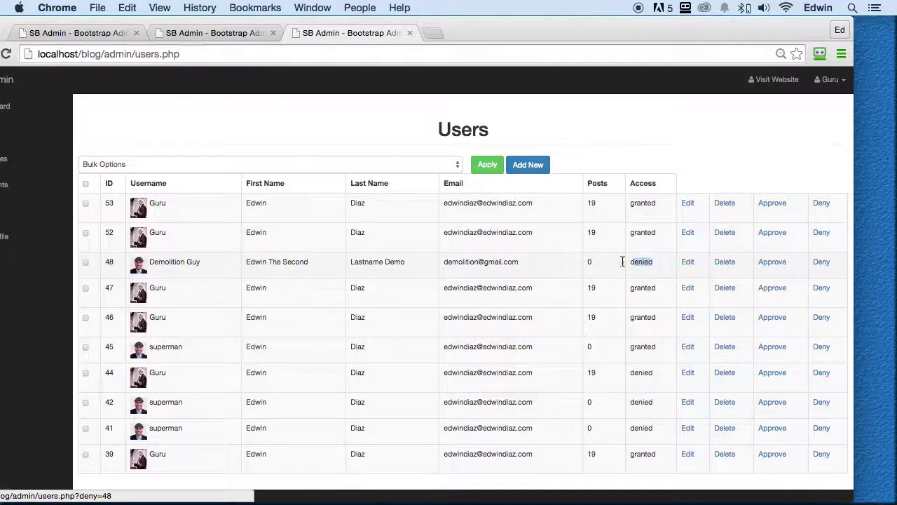
pyautogui.moveTo(631, 260); pyautogui.dragTo(856, 285)
pyautogui.click(824, 290)
pyautogui.moveTo(673, 290); pyautogui.dragTo(632, 287)
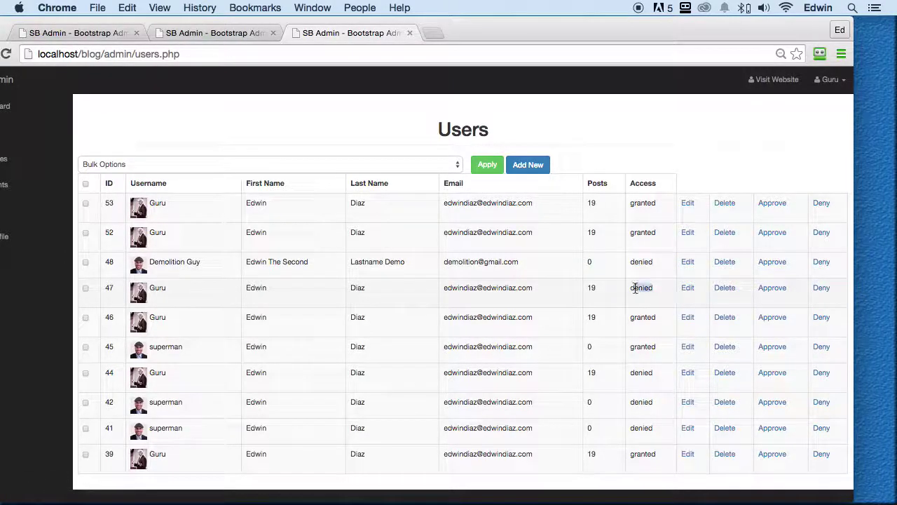
pyautogui.moveTo(608, 29); pyautogui.dragTo(660, 27)
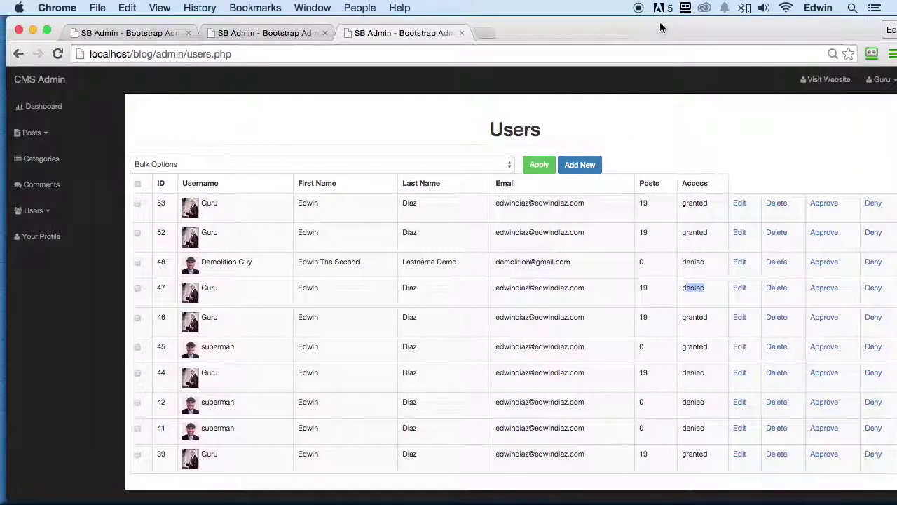
pyautogui.click(740, 288)
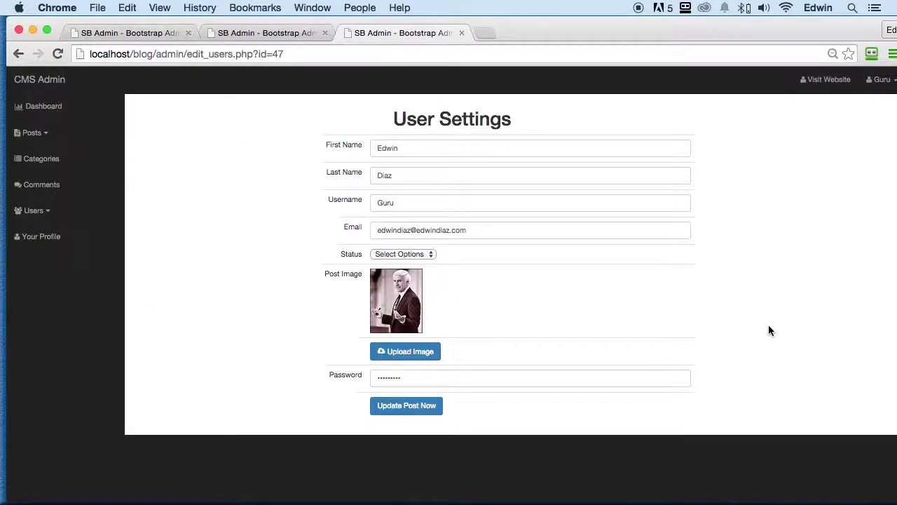
# Upload a new headshot photo as user 47's picture, save, and start a new user.
pyautogui.moveTo(655, 29); pyautogui.dragTo(638, 25)
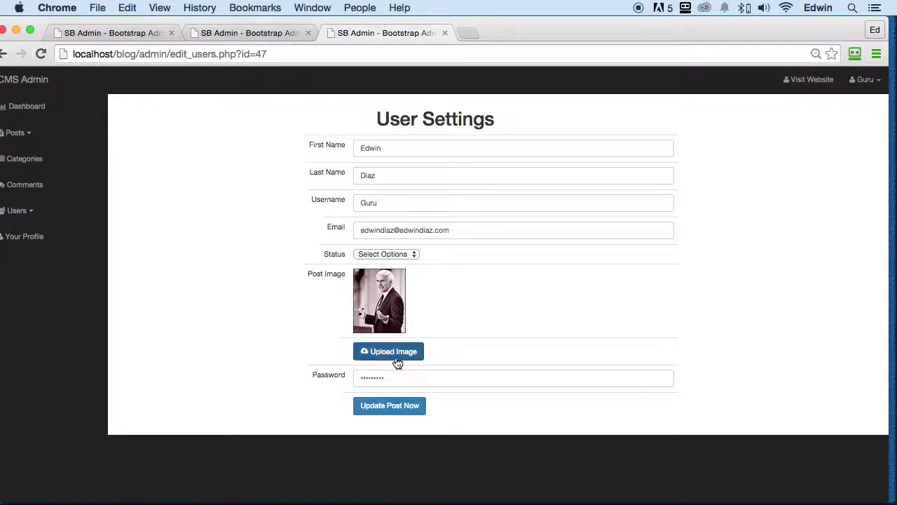
pyautogui.click(489, 290)
pyautogui.click(174, 133)
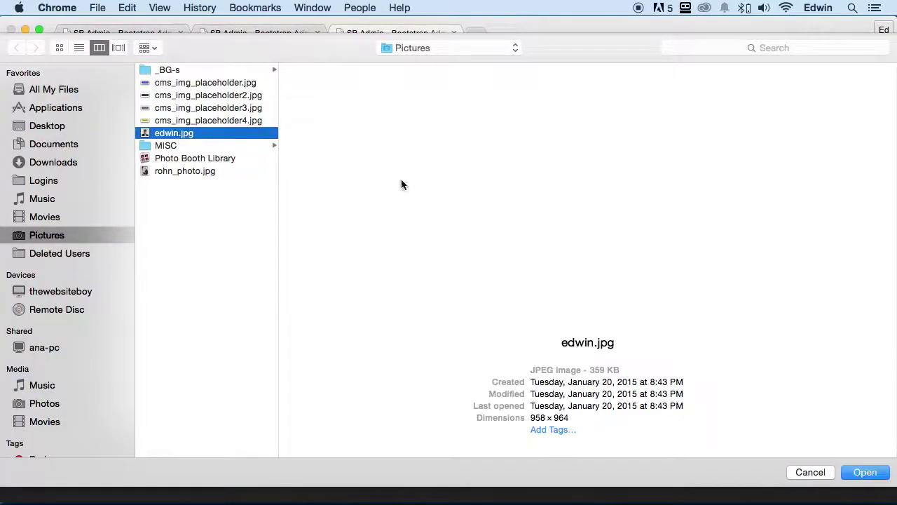
pyautogui.click(866, 473)
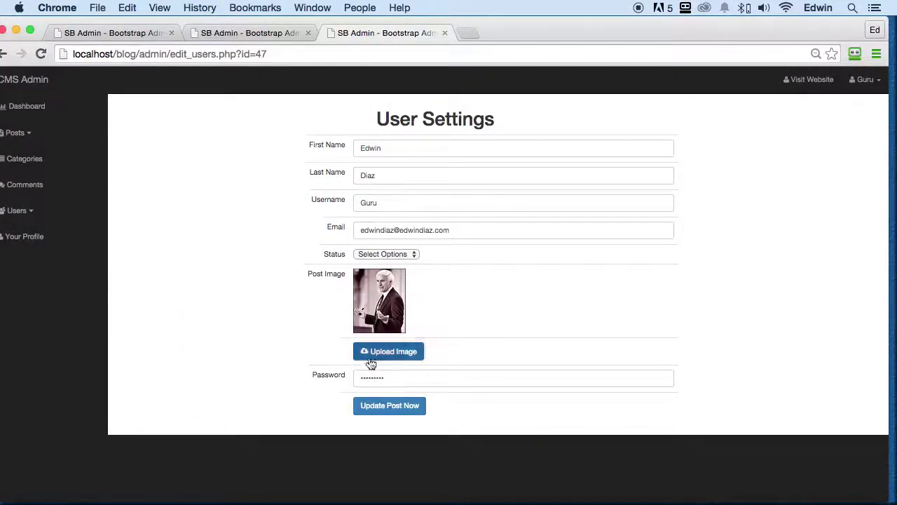
pyautogui.click(409, 408)
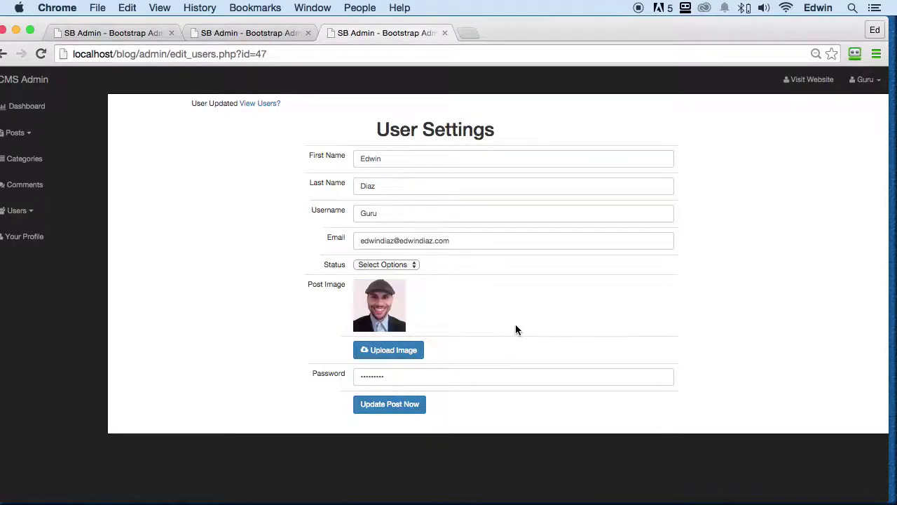
pyautogui.click(272, 104)
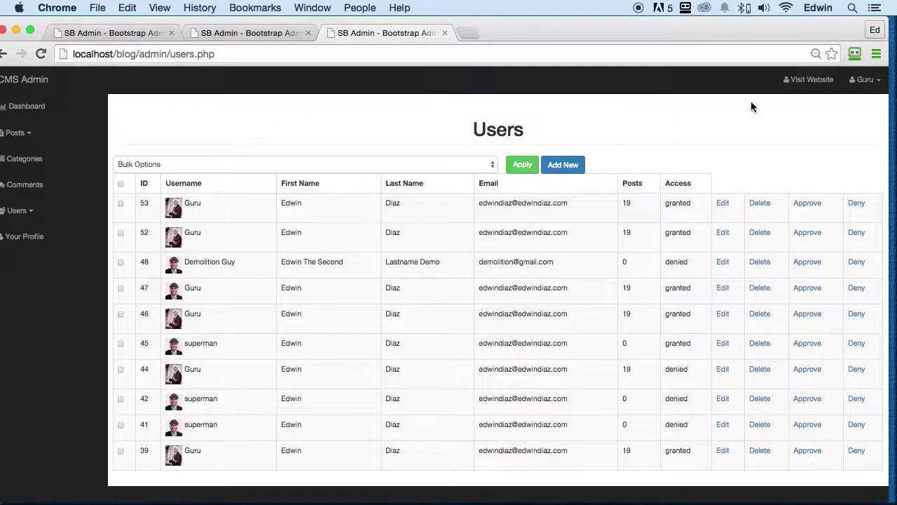
pyautogui.click(563, 165)
# Pick the headshot photo for the new user and enter their first and last names.
pyautogui.click(413, 177)
pyautogui.click(411, 150)
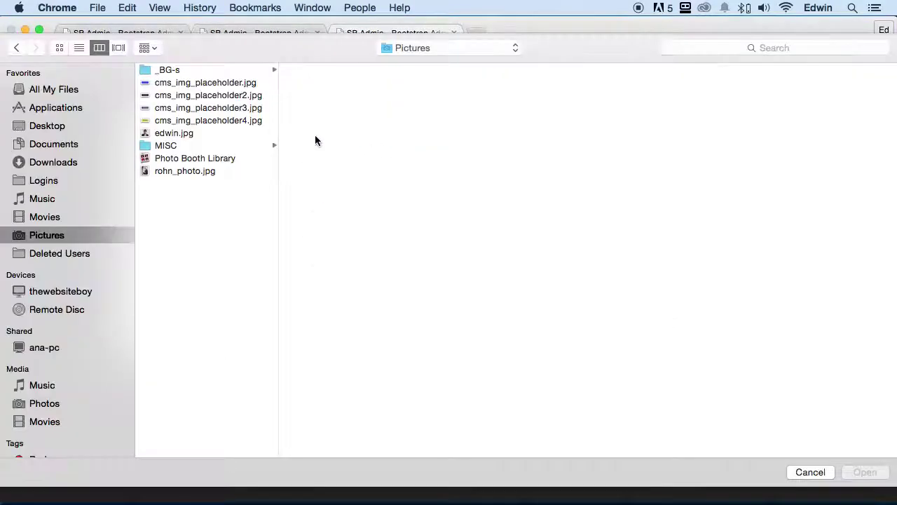
pyautogui.click(188, 134)
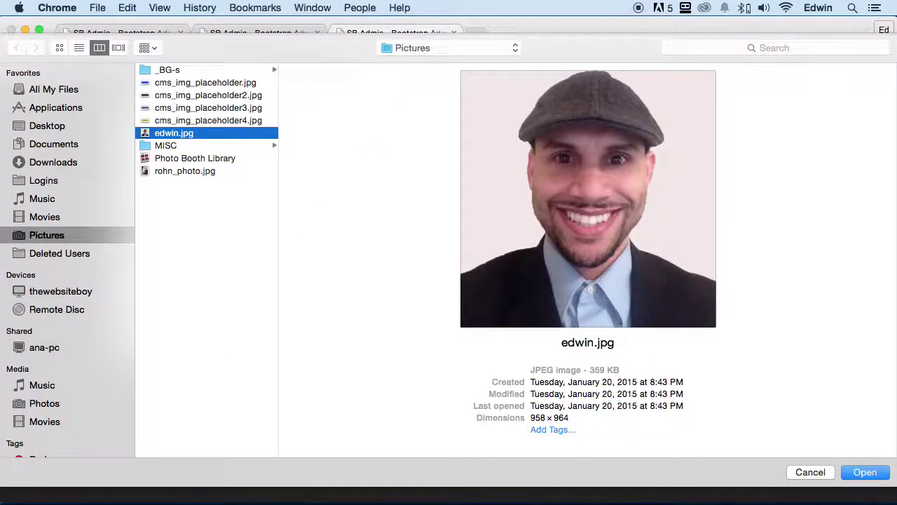
pyautogui.click(860, 470)
pyautogui.click(400, 174)
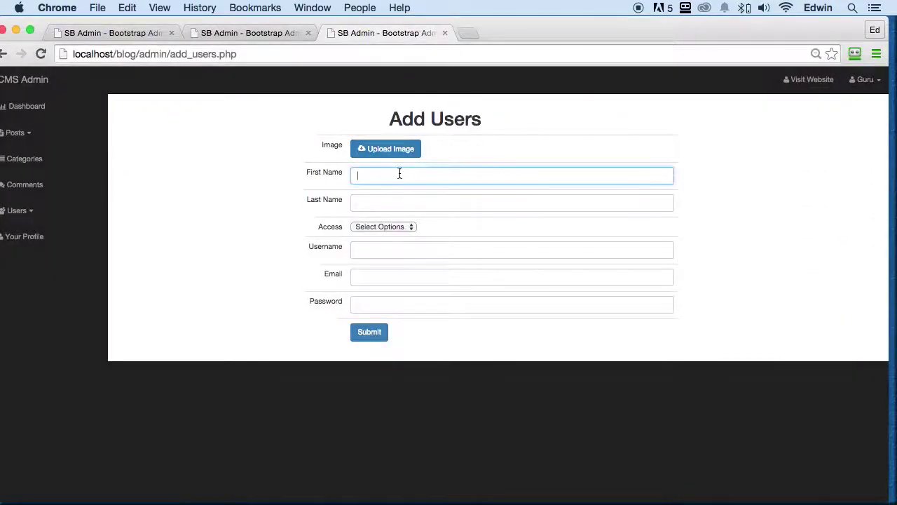
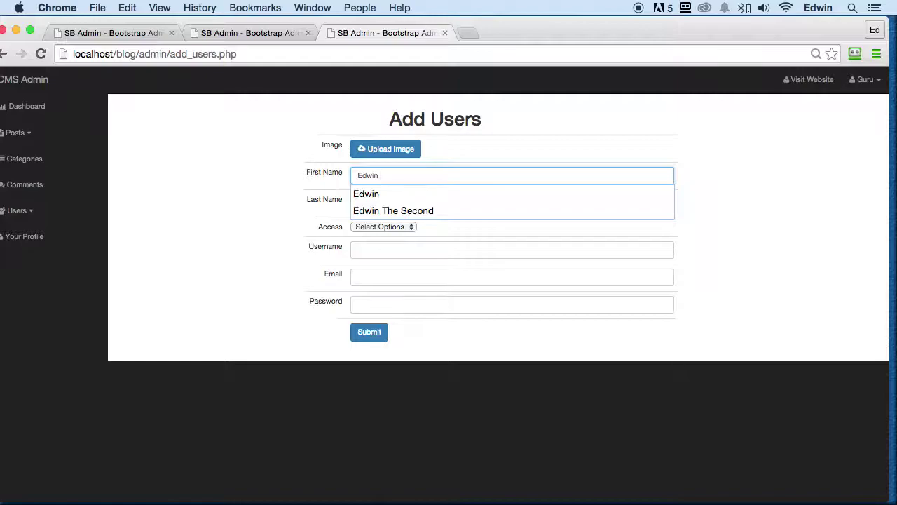
pyautogui.click(399, 210)
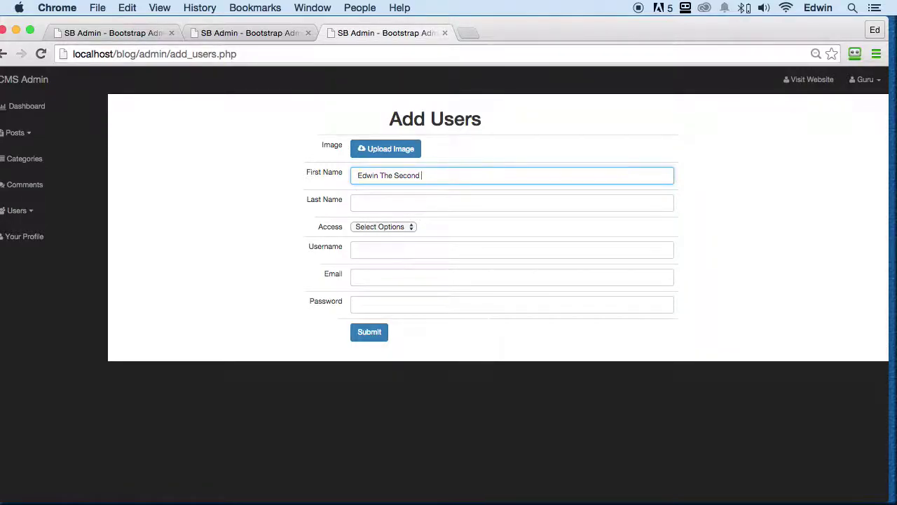
pyautogui.press('BackSpace')
pyautogui.write('Third')
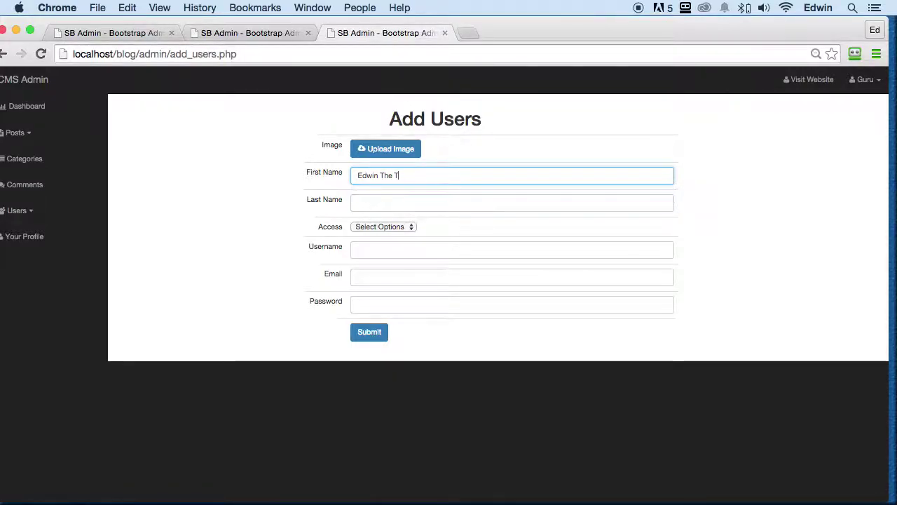
pyautogui.click(448, 201)
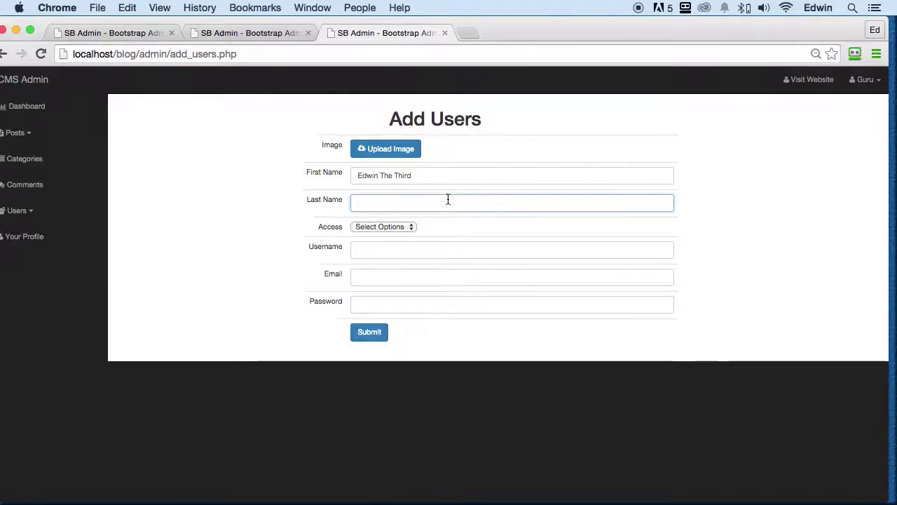
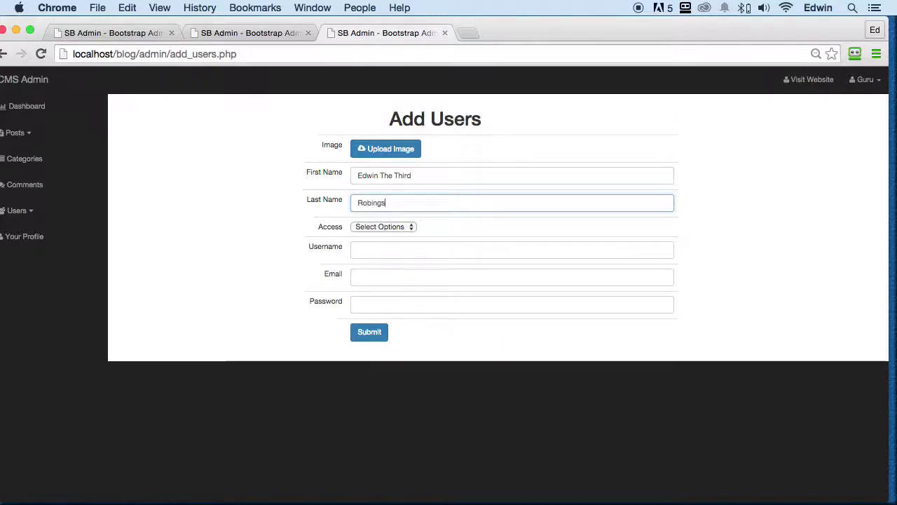
# Give the new user Granted access, fill in username, e-mail and password, and submit.
pyautogui.click(405, 226)
pyautogui.click(402, 237)
pyautogui.click(403, 251)
pyautogui.write('rob')
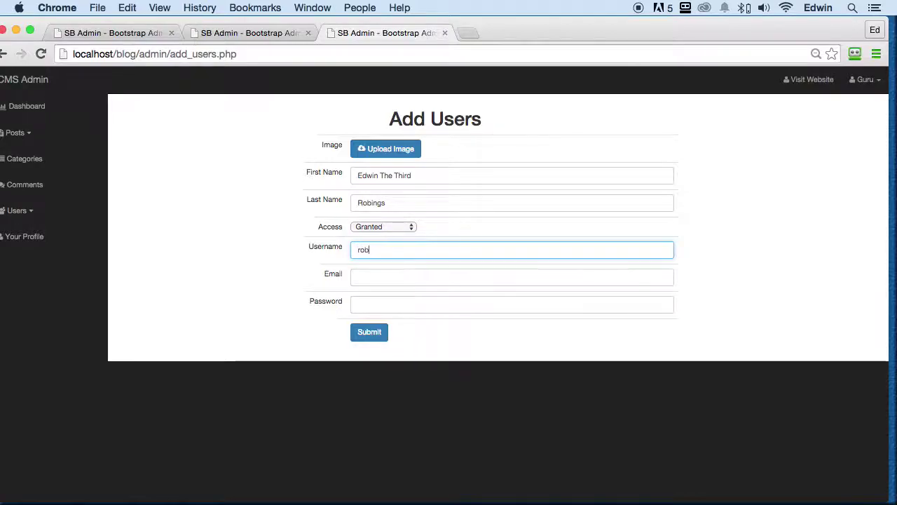
pyautogui.write('ing')
pyautogui.click(396, 274)
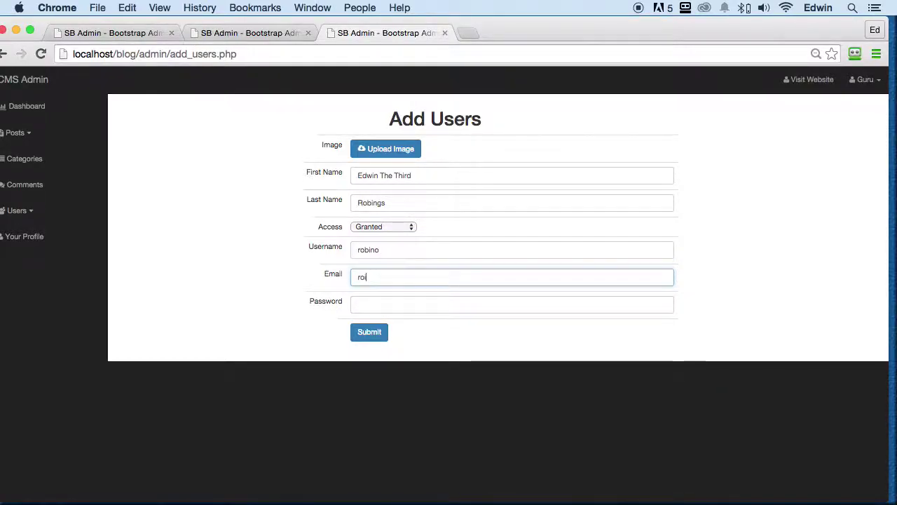
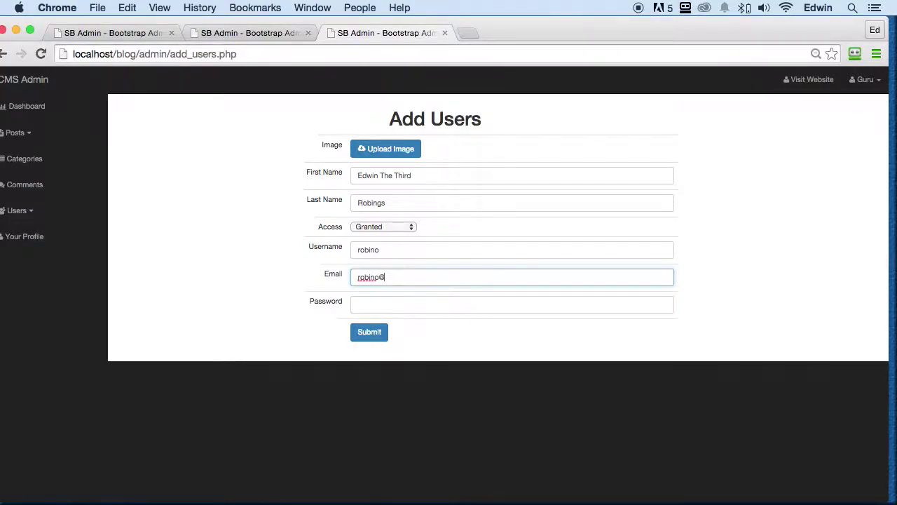
pyautogui.click(396, 305)
pyautogui.write('12345')
pyautogui.click(378, 333)
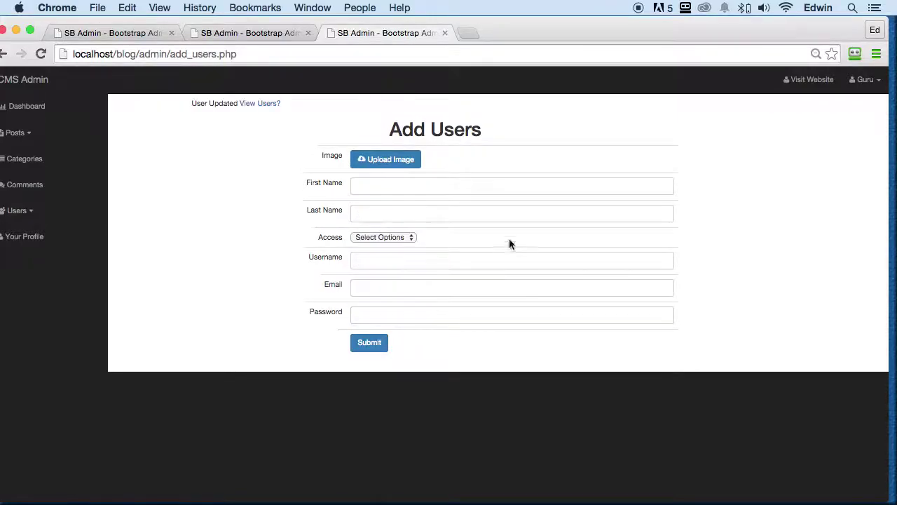
pyautogui.click(267, 105)
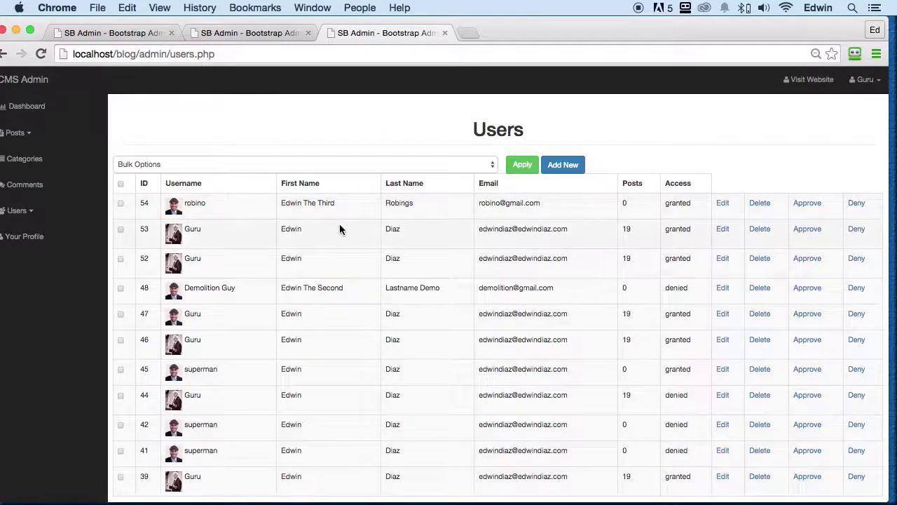
# Open the current user's Edit Profile page via the Users menu.
pyautogui.moveTo(182, 204); pyautogui.dragTo(448, 213)
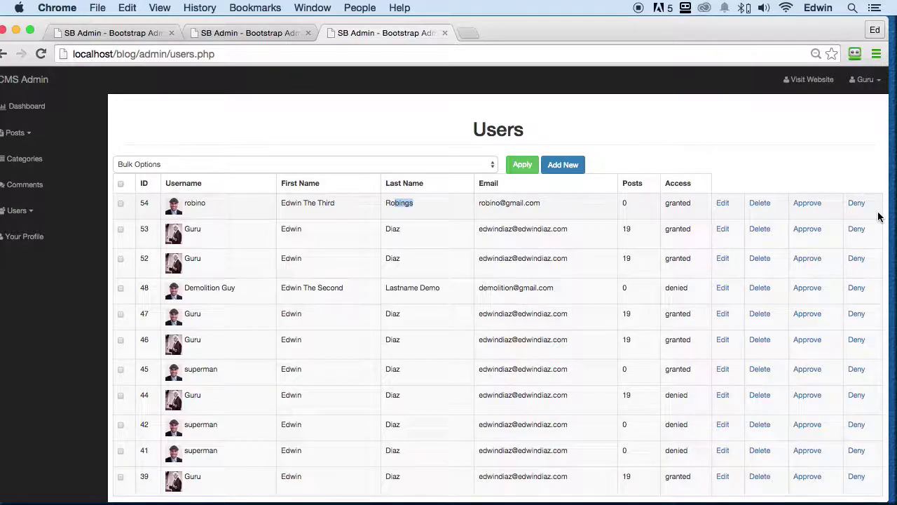
pyautogui.click(27, 106)
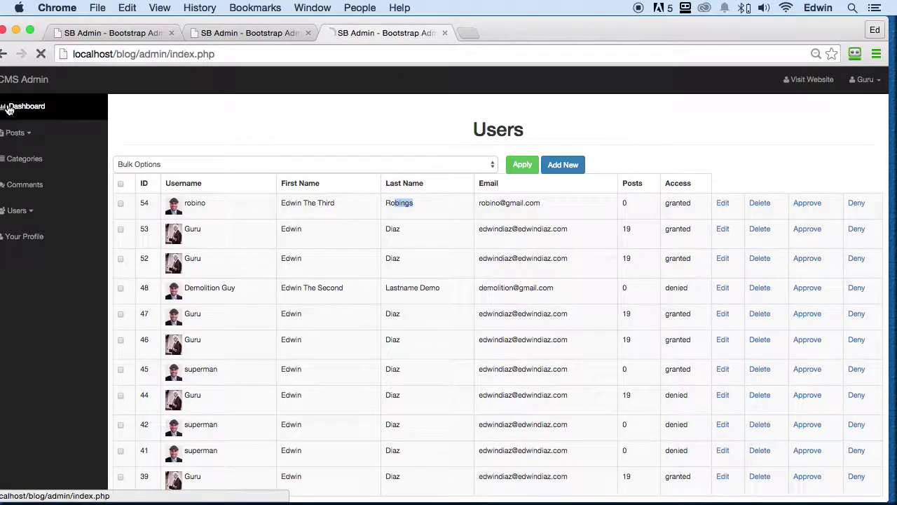
pyautogui.doubleClick(664, 175)
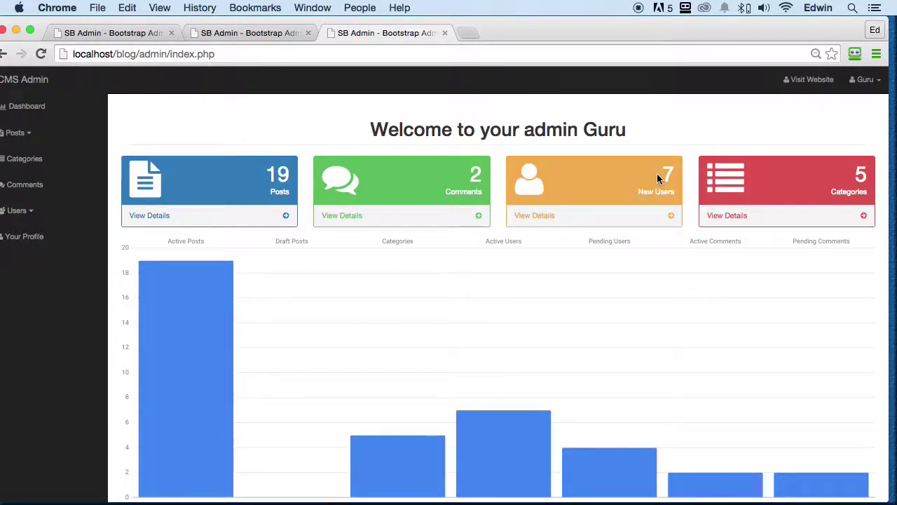
pyautogui.scroll(-1, 660, 241)
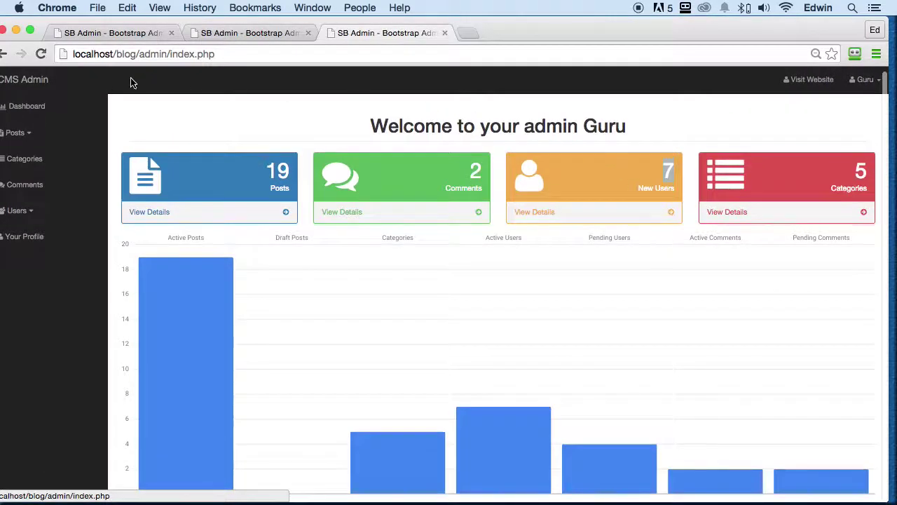
pyautogui.click(21, 221)
pyautogui.click(26, 257)
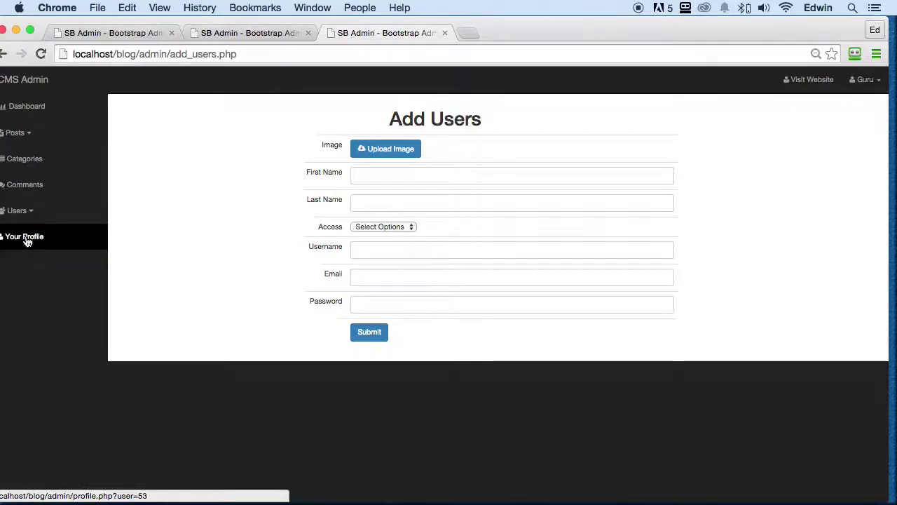
pyautogui.moveTo(534, 31); pyautogui.dragTo(561, 29)
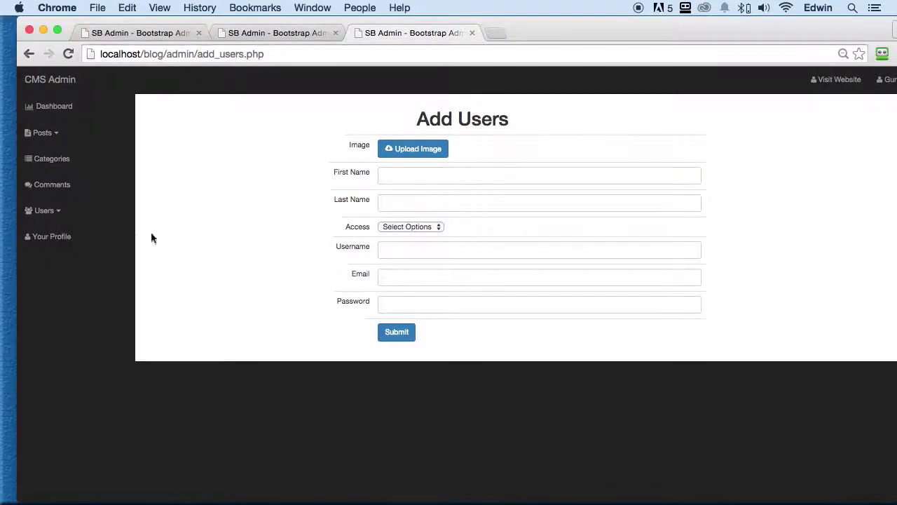
pyautogui.click(53, 238)
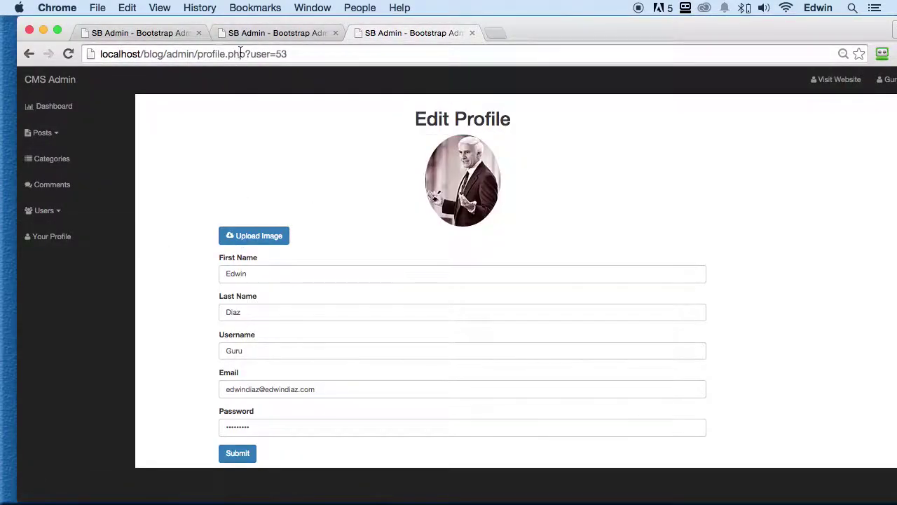
pyautogui.moveTo(240, 54); pyautogui.dragTo(295, 54)
pyautogui.moveTo(576, 29); pyautogui.dragTo(543, 28)
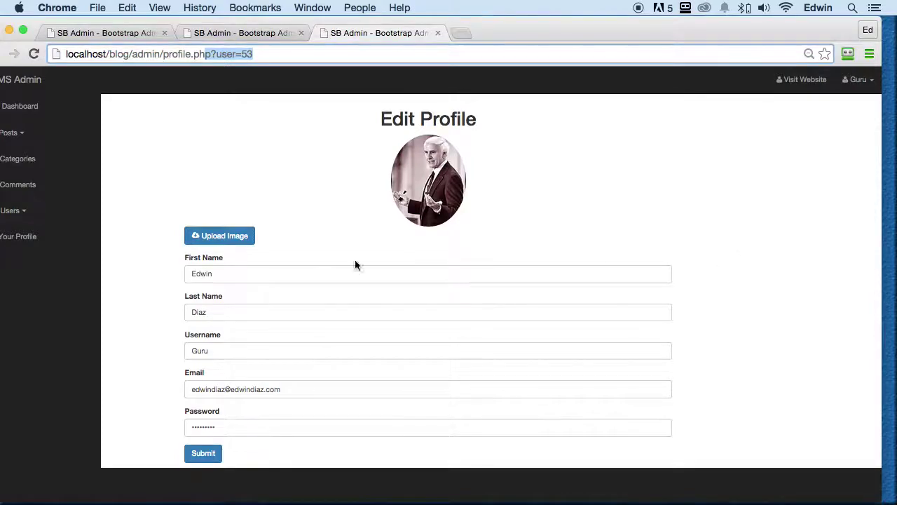
# Upload edwin.jpg as the profile picture and submit the profile.
pyautogui.click(225, 236)
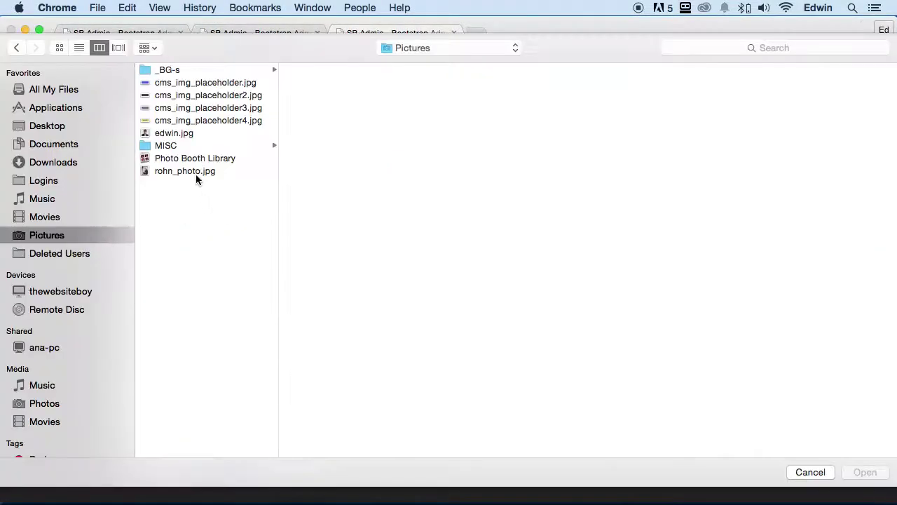
pyautogui.click(190, 120)
pyautogui.click(179, 133)
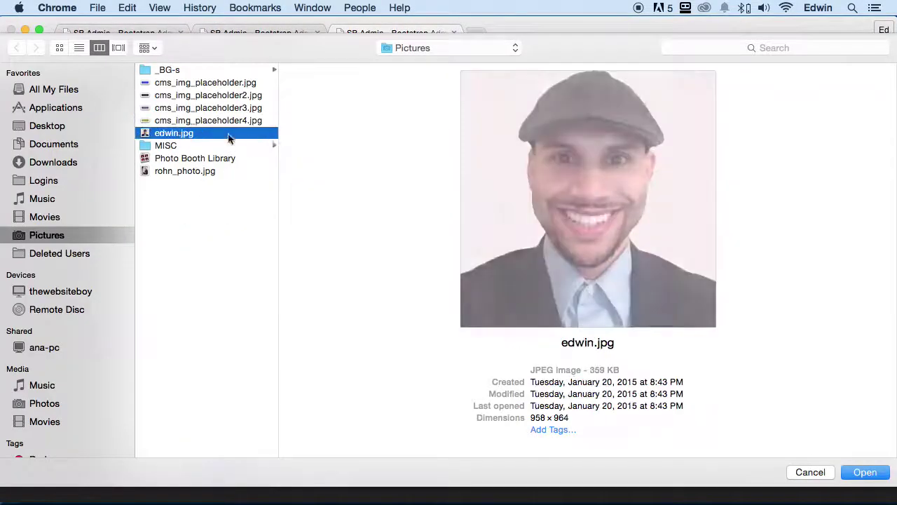
pyautogui.click(865, 472)
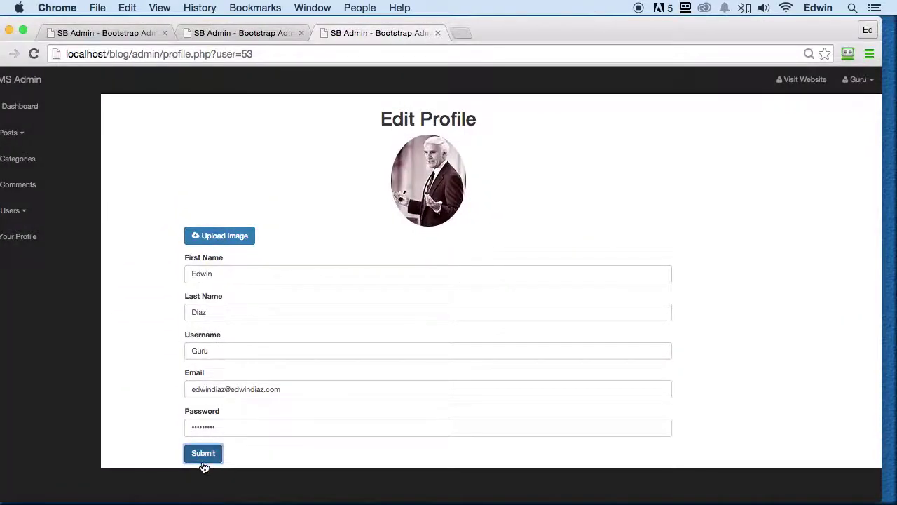
pyautogui.click(203, 476)
pyautogui.moveTo(385, 162); pyautogui.dragTo(544, 179)
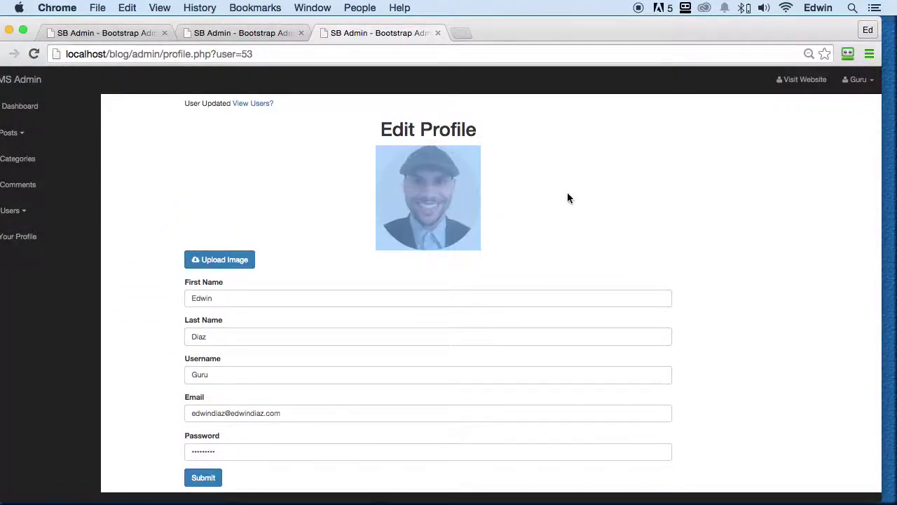
pyautogui.click(567, 193)
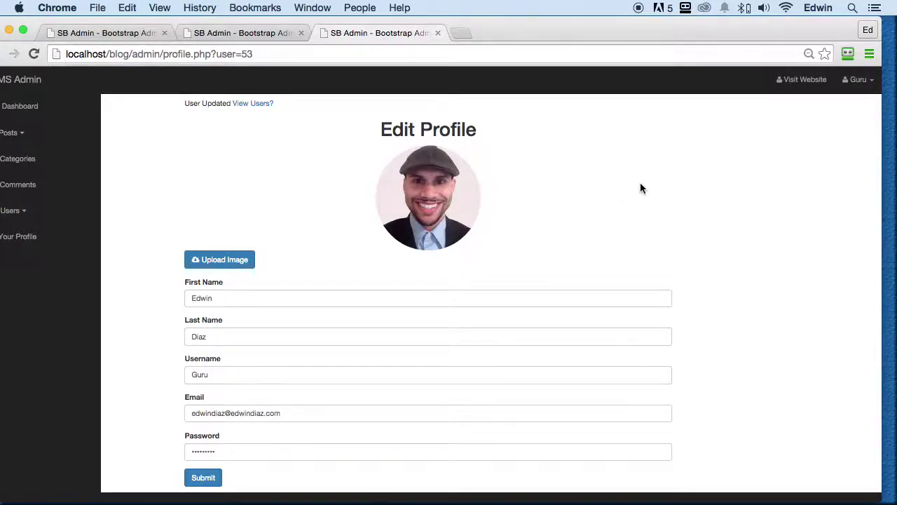
# Narrow the browser window to phone width to show the compact mobile layout.
pyautogui.moveTo(691, 31); pyautogui.dragTo(701, 32)
pyautogui.moveTo(890, 209); pyautogui.dragTo(297, 201)
pyautogui.moveTo(255, 26); pyautogui.dragTo(528, 34)
# Toggle the hamburger menu open and closed, then restore the browser window to full width.
pyautogui.scroll(-1, 465, 331)
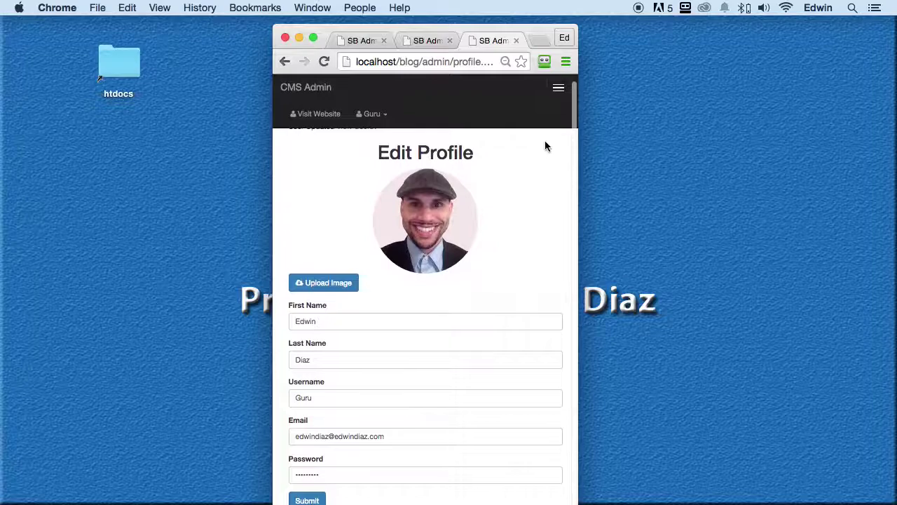
pyautogui.click(559, 88)
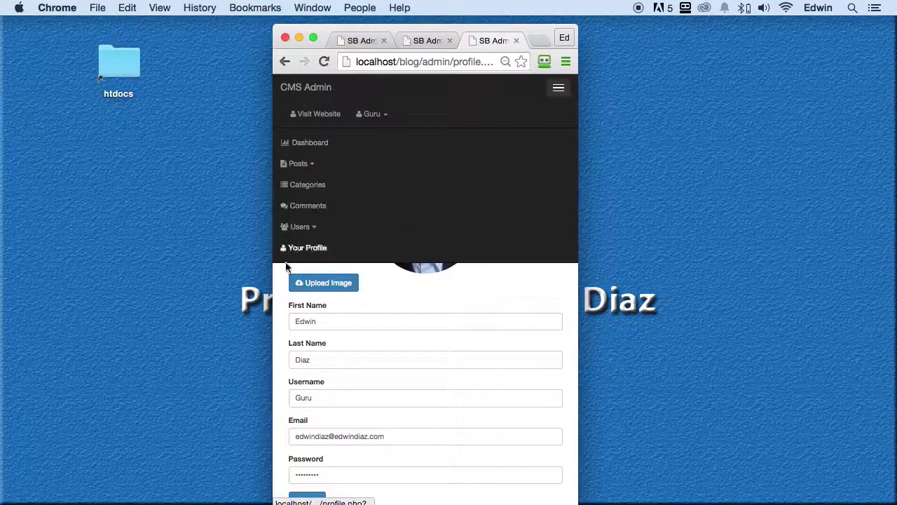
pyautogui.click(558, 89)
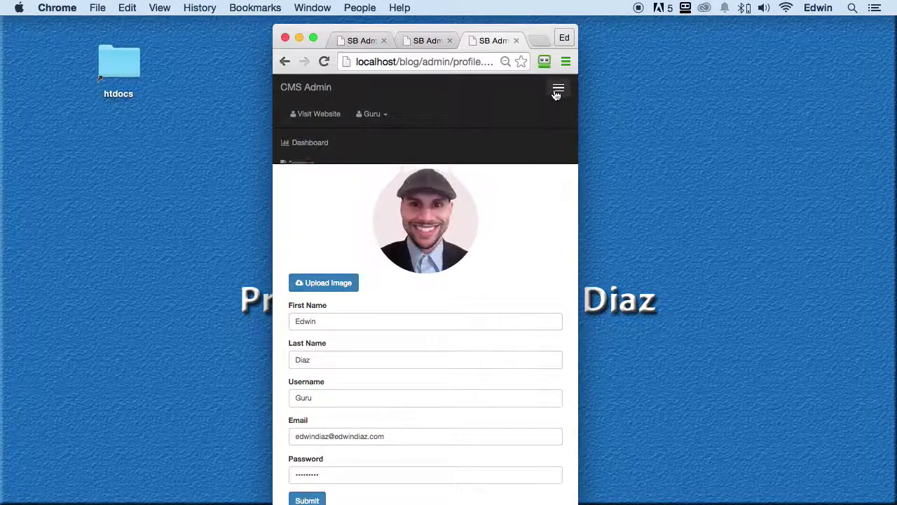
pyautogui.moveTo(540, 28); pyautogui.dragTo(279, 5)
pyautogui.moveTo(315, 150); pyautogui.dragTo(892, 176)
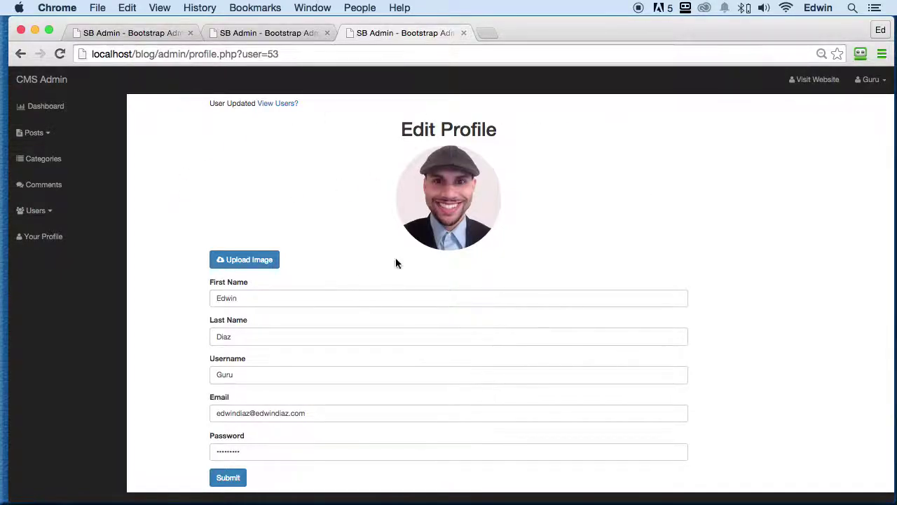
# Log out of the admin area from the Guru account menu.
pyautogui.click(869, 79)
pyautogui.click(846, 141)
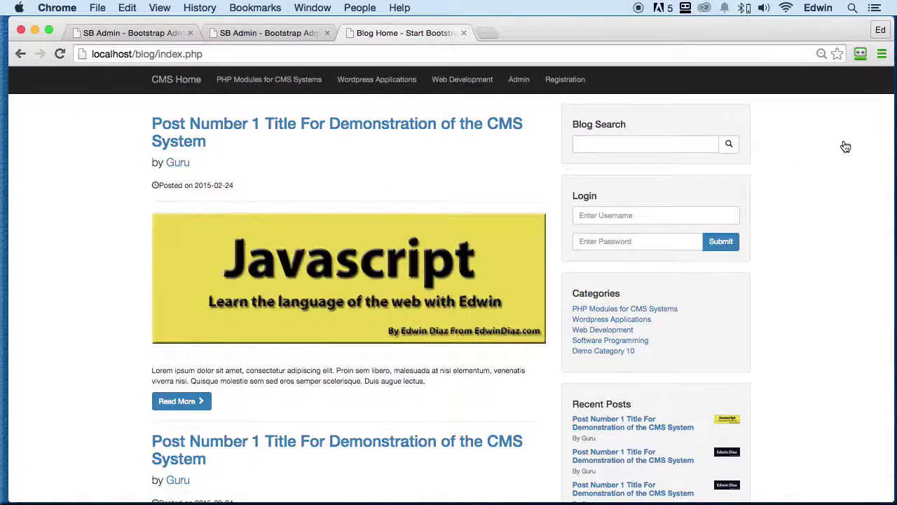
pyautogui.click(519, 80)
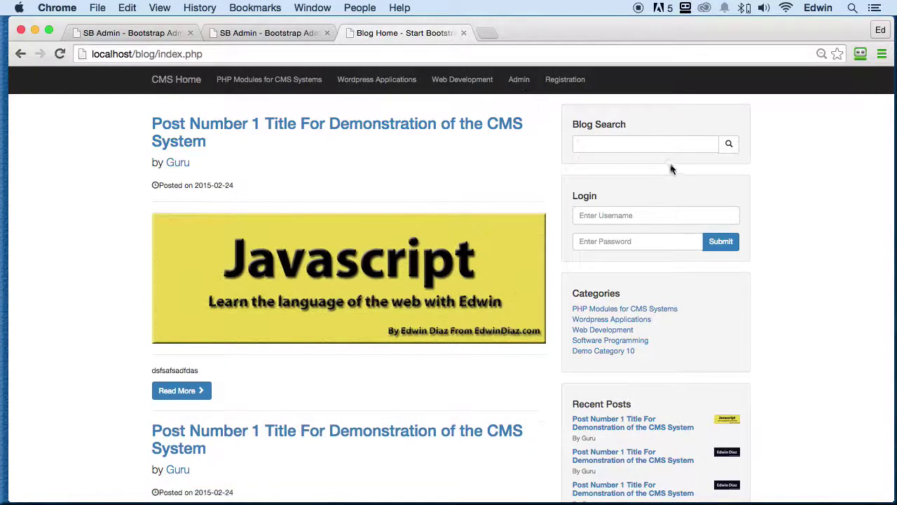
pyautogui.scroll(-8, 820, 215)
pyautogui.scroll(8, 820, 215)
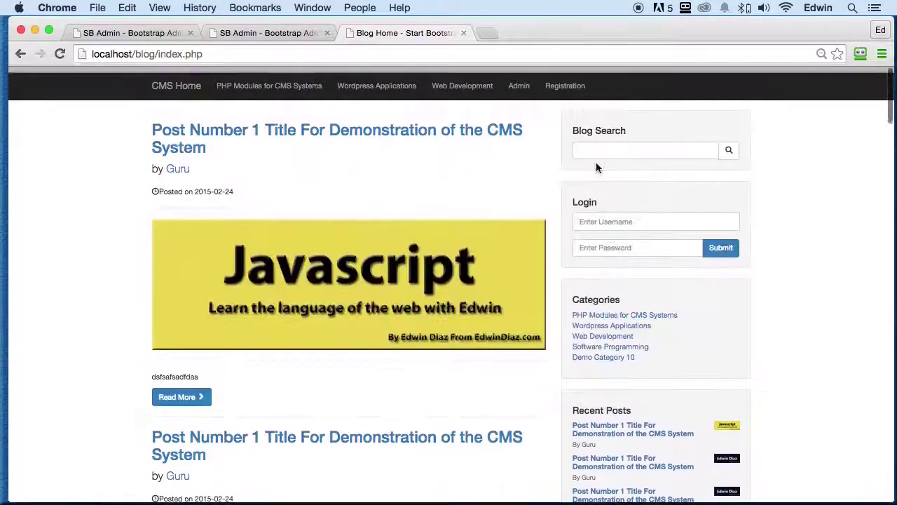
pyautogui.click(531, 83)
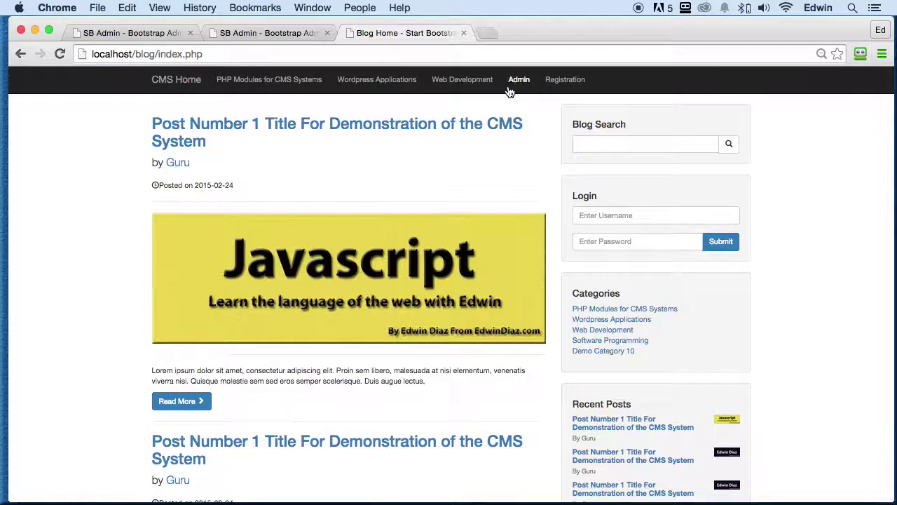
# Log back in as Guru with the account password in the blog's Login box.
pyautogui.click(634, 220)
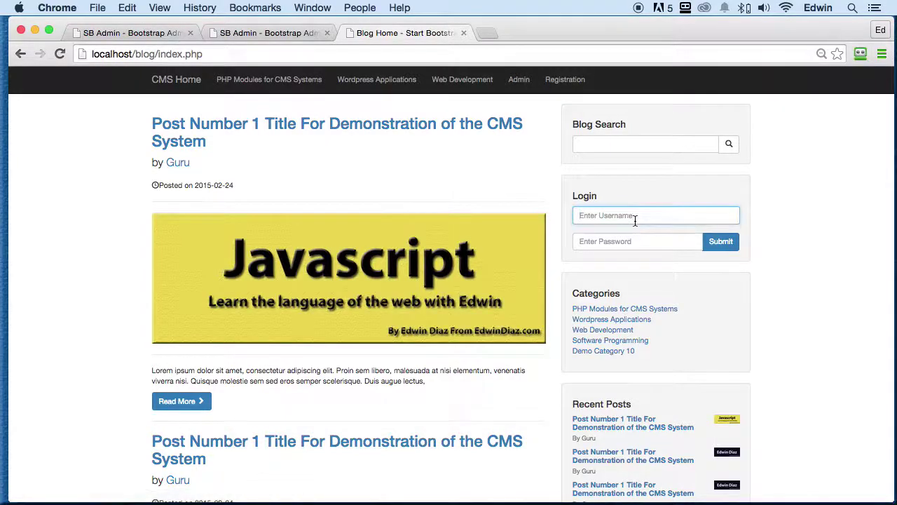
pyautogui.write('Guru')
pyautogui.press('Tab')
pyautogui.write('1234567')
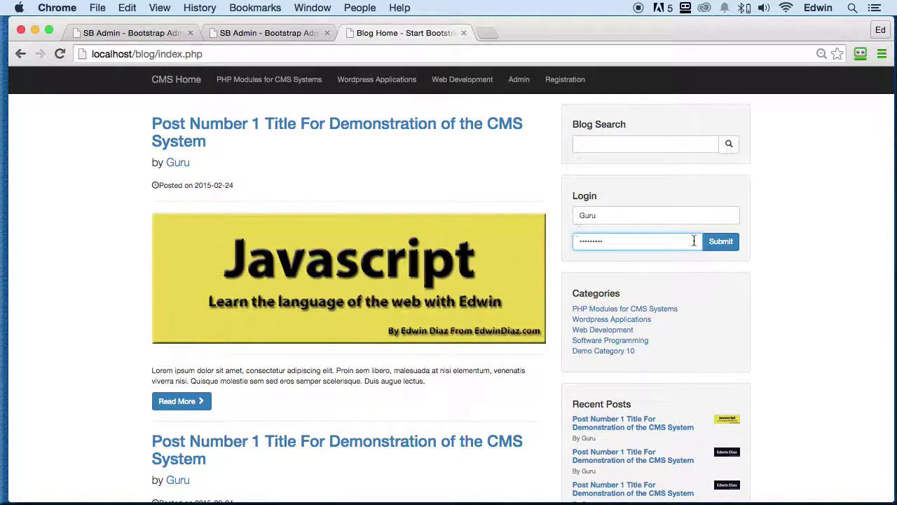
pyautogui.click(722, 242)
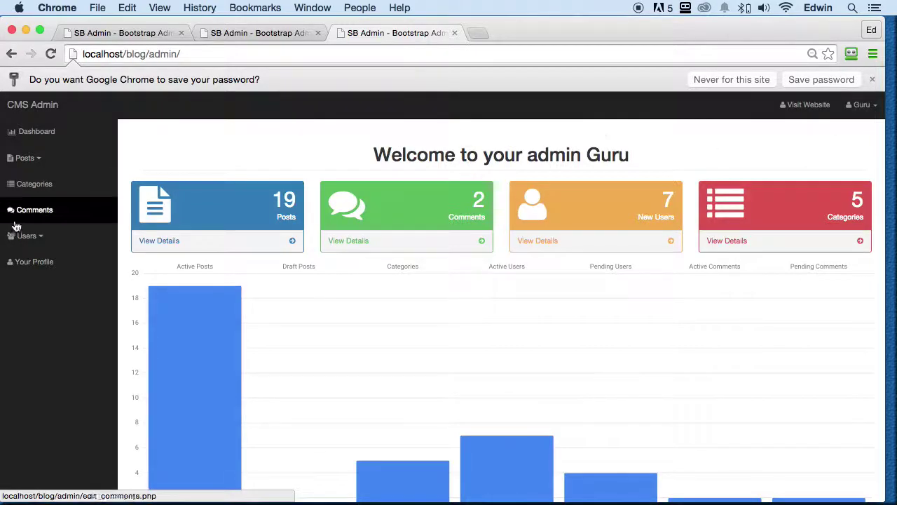
# Re-save robino's user settings with the password selected, then log Guru out.
pyautogui.click(49, 240)
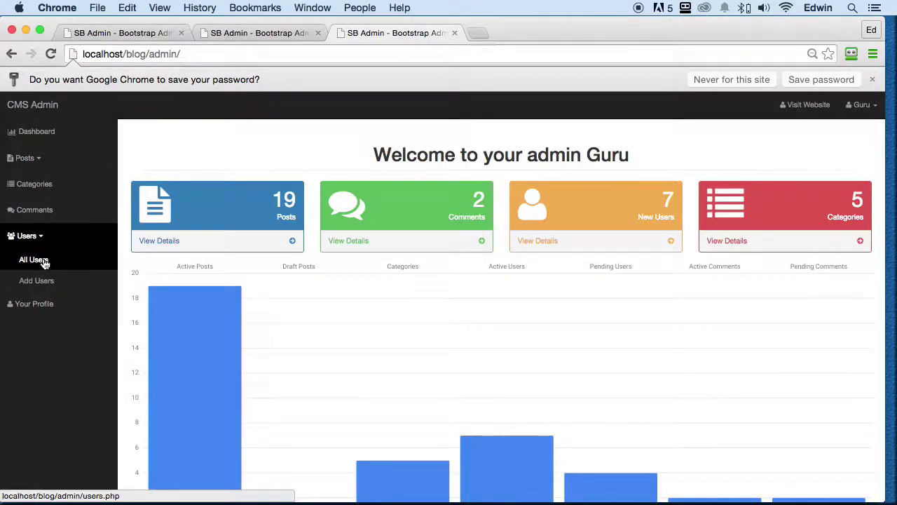
pyautogui.click(43, 261)
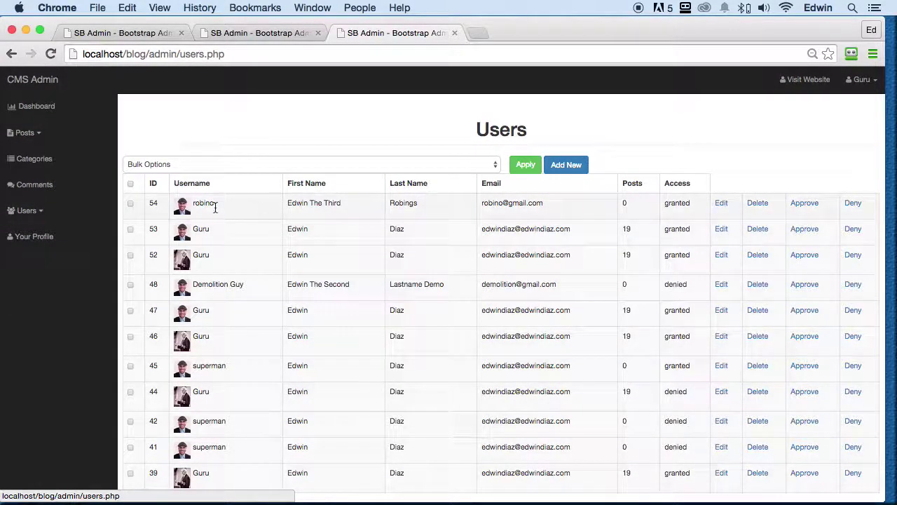
pyautogui.click(721, 203)
pyautogui.moveTo(413, 372); pyautogui.dragTo(321, 365)
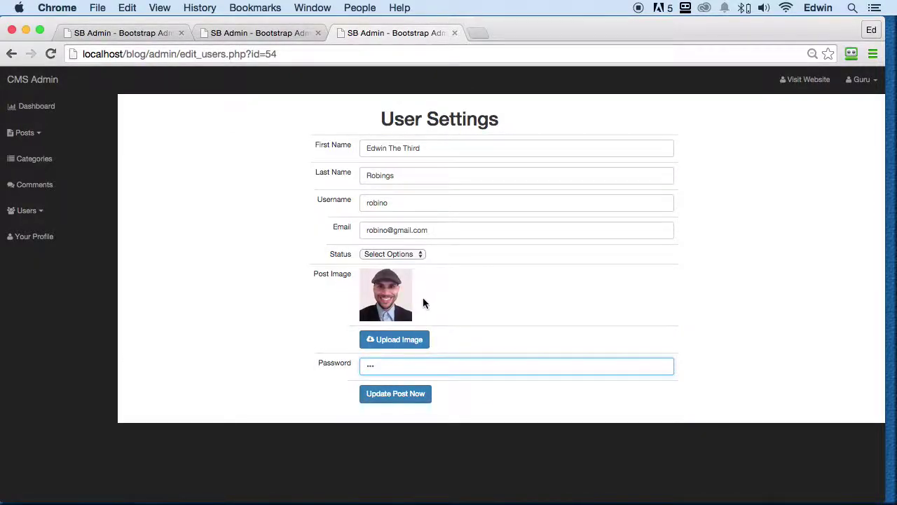
pyautogui.click(405, 400)
pyautogui.click(269, 104)
pyautogui.click(871, 82)
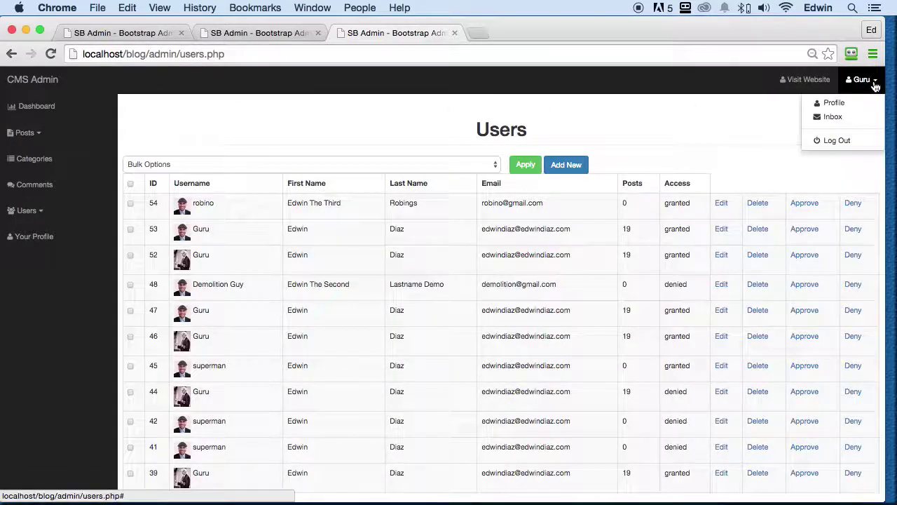
pyautogui.click(846, 140)
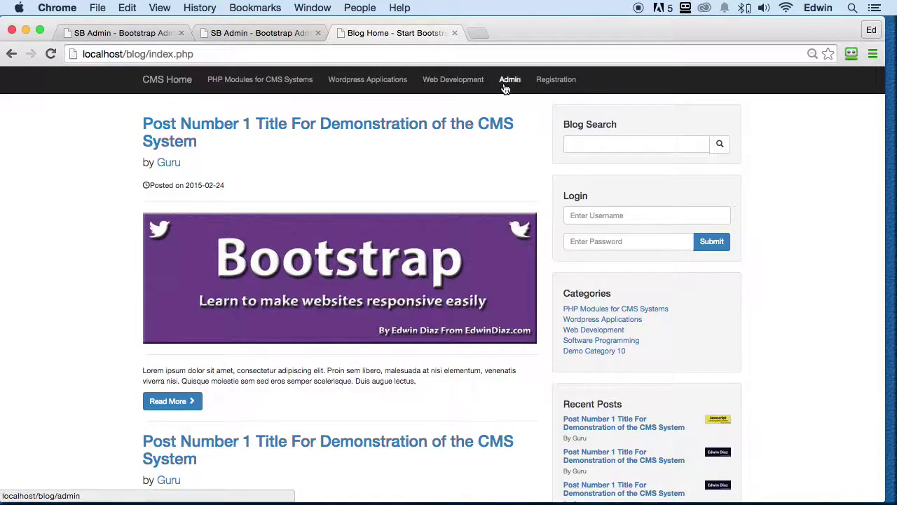
pyautogui.click(539, 81)
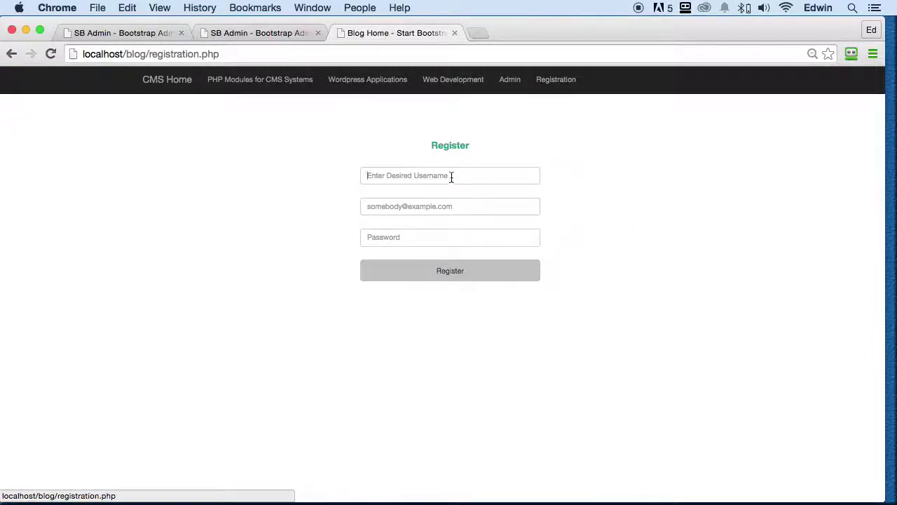
pyautogui.click(446, 204)
pyautogui.click(445, 237)
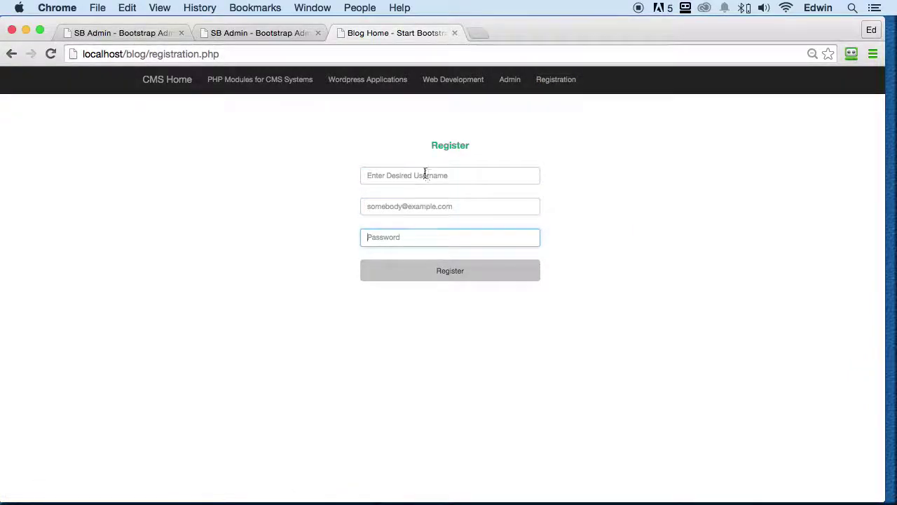
pyautogui.moveTo(423, 145); pyautogui.dragTo(477, 143)
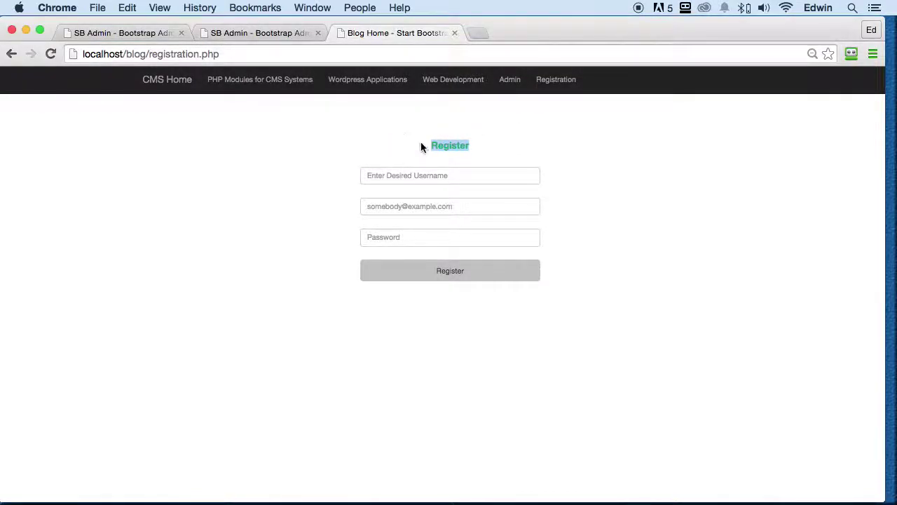
pyautogui.click(506, 79)
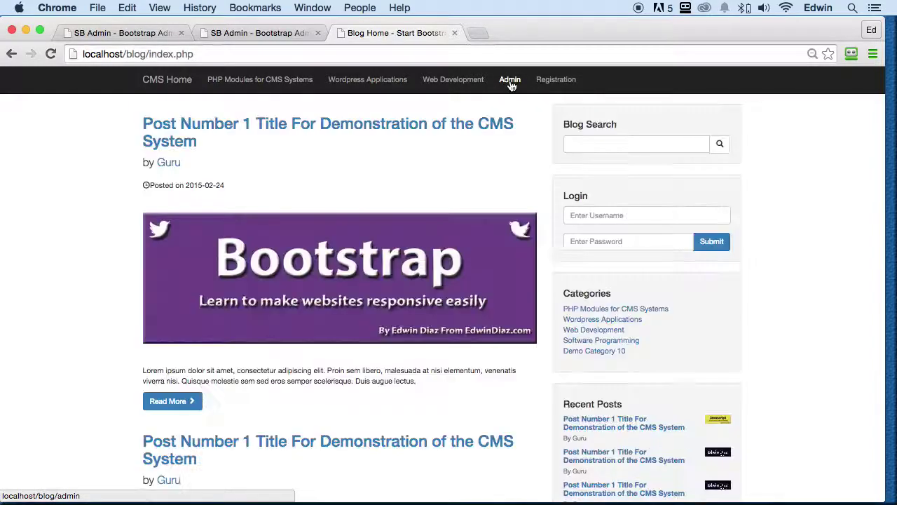
# Sign in as robino with the account password in the Login box.
pyautogui.click(596, 213)
pyautogui.write('ro')
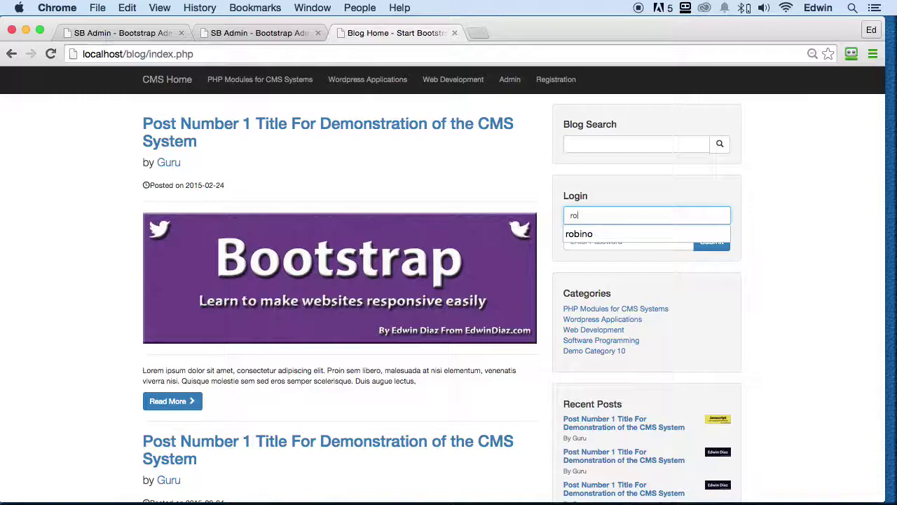
pyautogui.click(595, 234)
pyautogui.click(647, 241)
pyautogui.write('123')
pyautogui.click(709, 247)
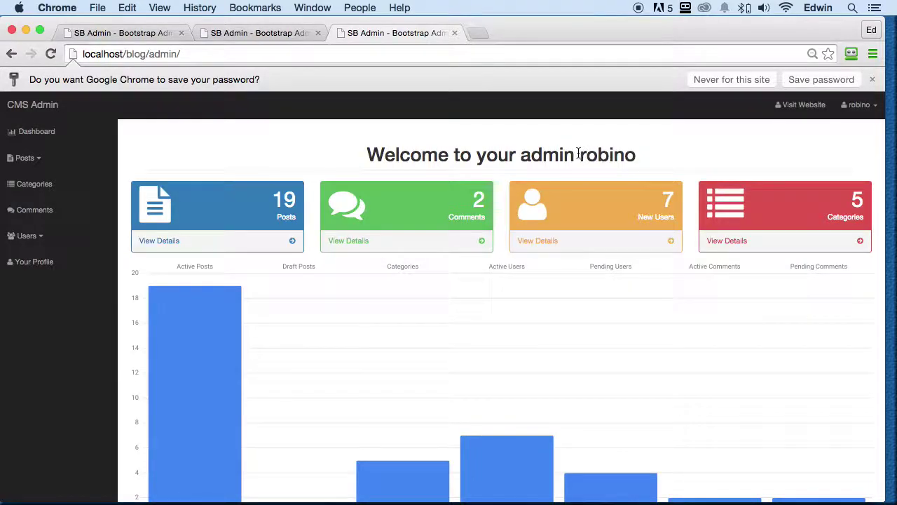
# Widen the browser window so the 'Welcome to your admin robino' dashboard reflows.
pyautogui.moveTo(581, 153); pyautogui.dragTo(643, 154)
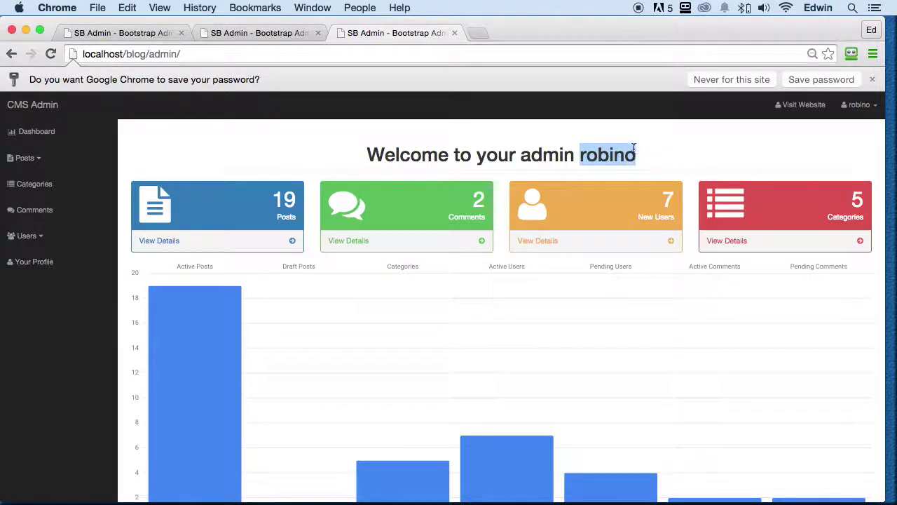
pyautogui.scroll(-1, 629, 144)
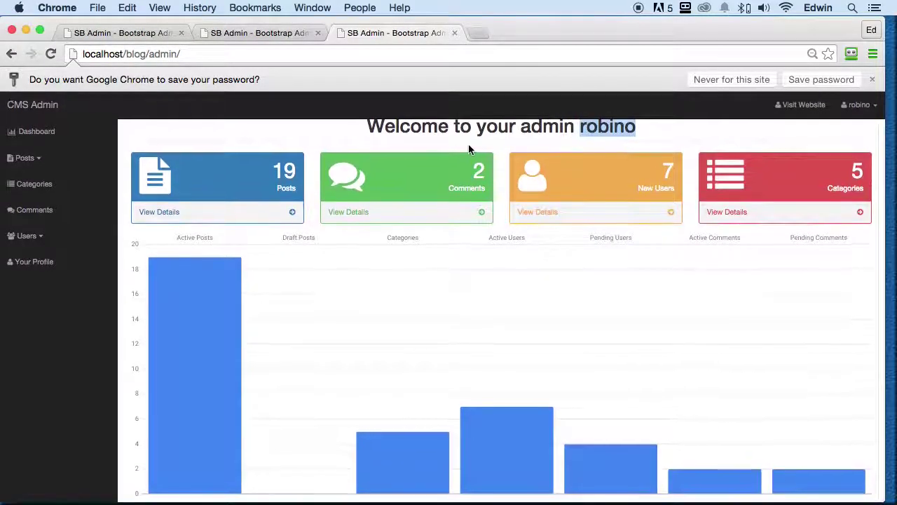
pyautogui.scroll(1, 476, 149)
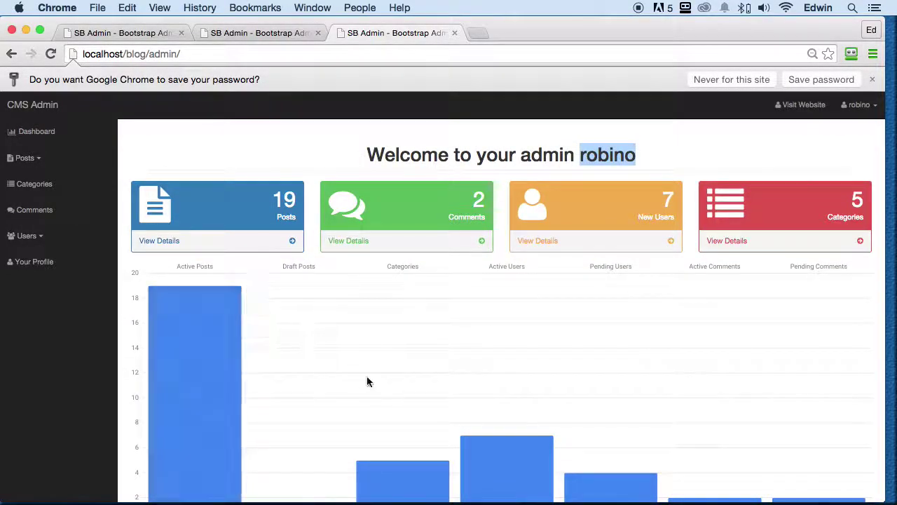
pyautogui.moveTo(508, 443)
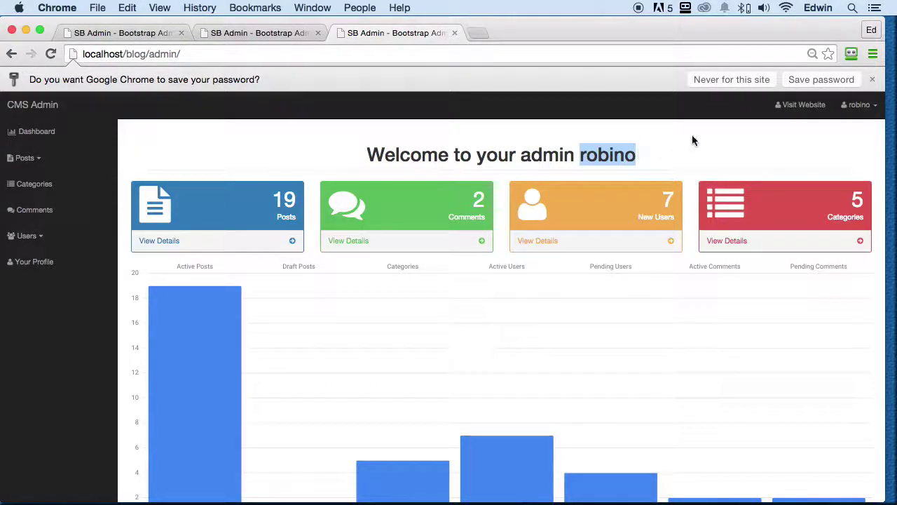
pyautogui.moveTo(582, 29); pyautogui.dragTo(586, 29)
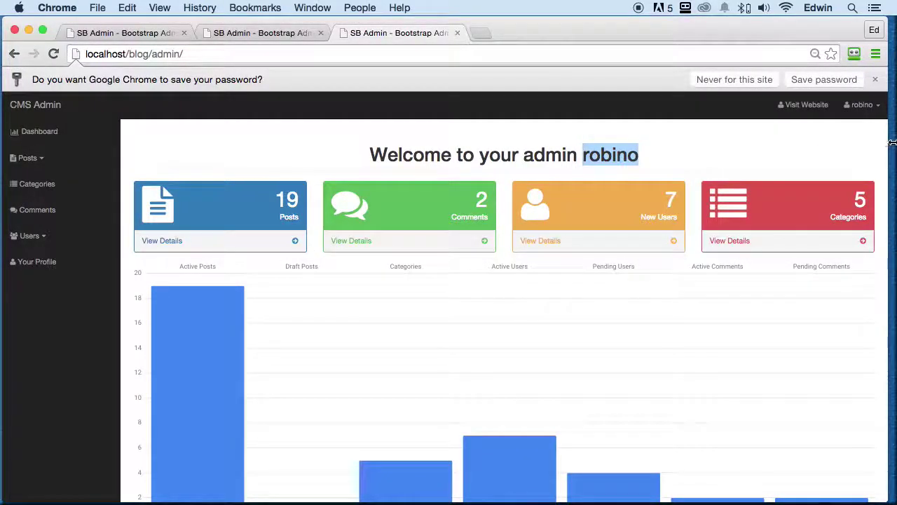
pyautogui.moveTo(892, 142); pyautogui.dragTo(894, 143)
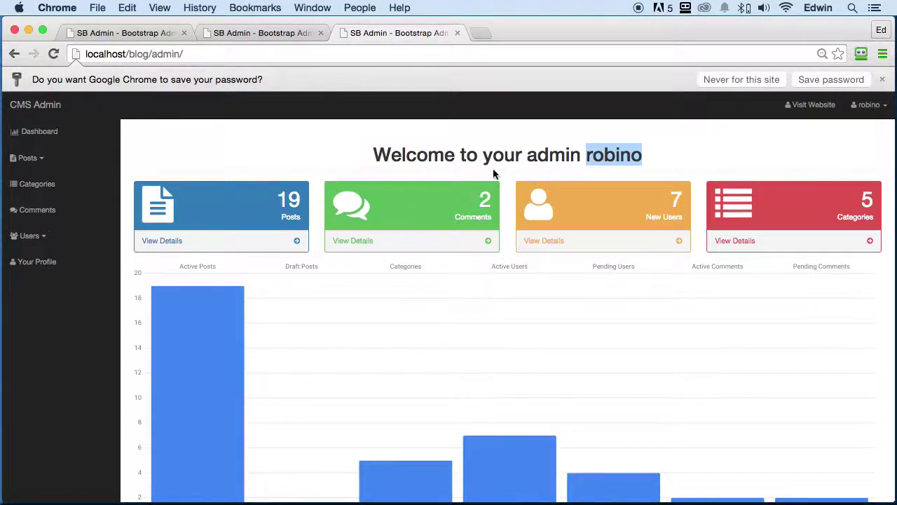
pyautogui.moveTo(375, 150); pyautogui.dragTo(663, 154)
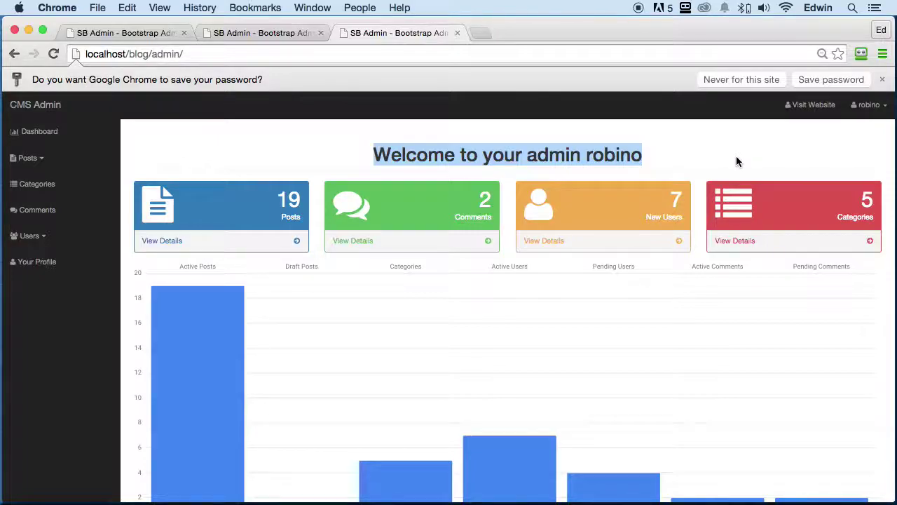
pyautogui.click(885, 105)
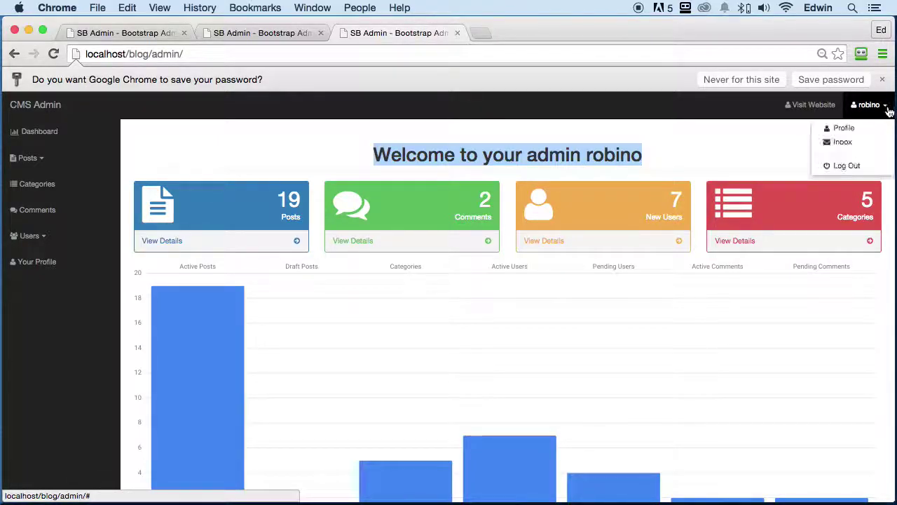
# Log robino out of CMS Admin using the account dropdown at top right.
pyautogui.click(845, 166)
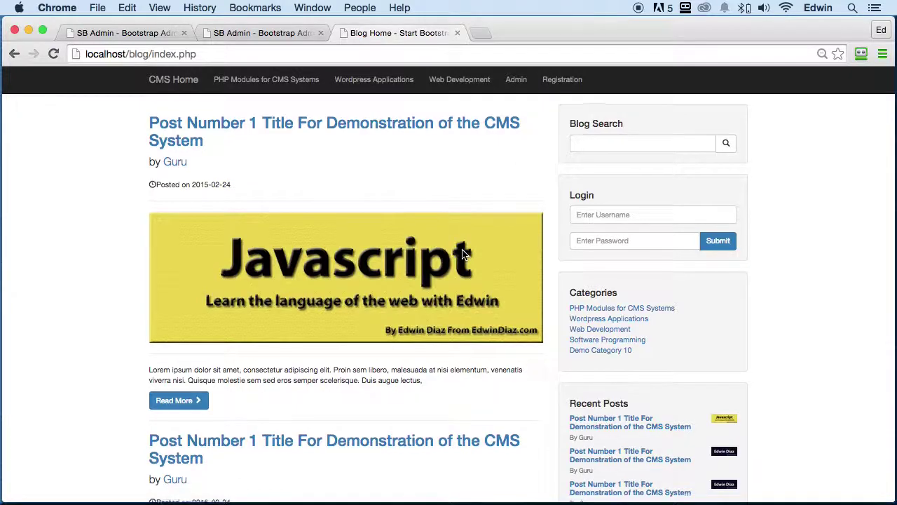
pyautogui.scroll(-10, 465, 254)
pyautogui.scroll(10, 465, 254)
# Highlight a post's date line on the public blog home page, then leave Chrome.
pyautogui.scroll(1, 463, 254)
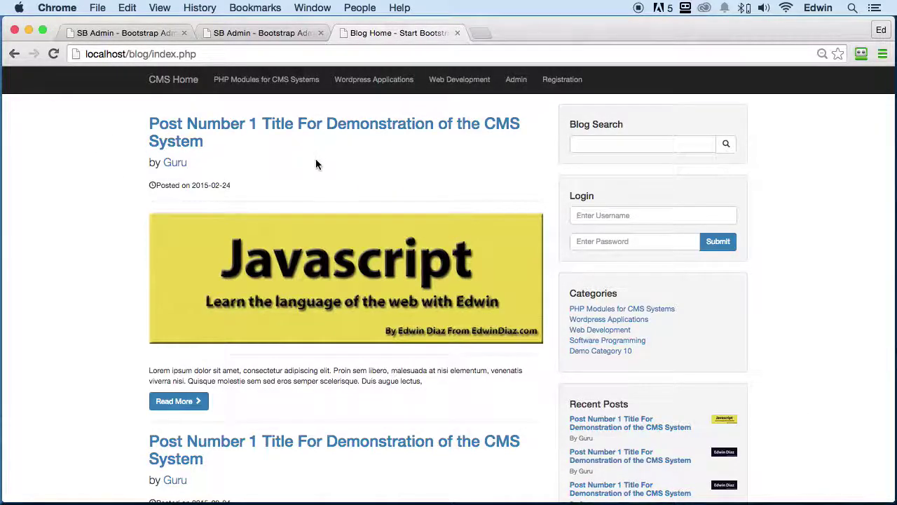
pyautogui.moveTo(232, 186); pyautogui.dragTo(155, 185)
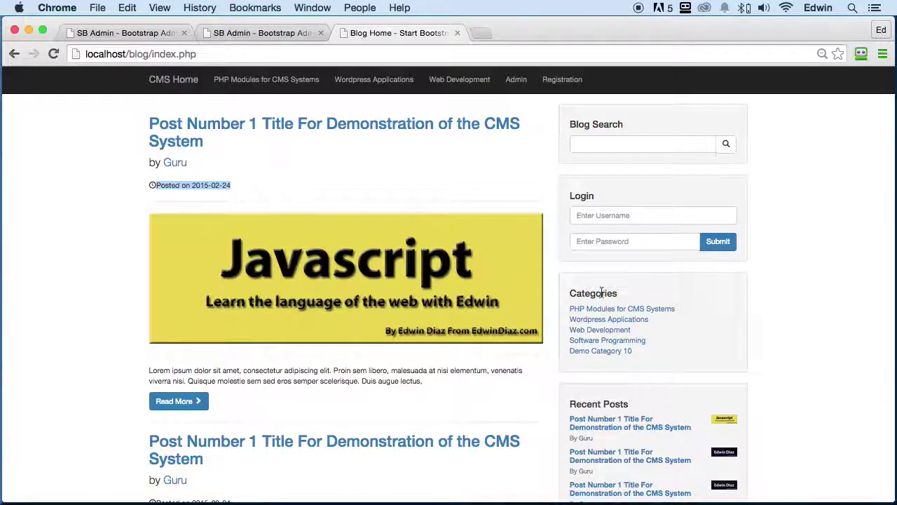
pyautogui.press('super+Tab')
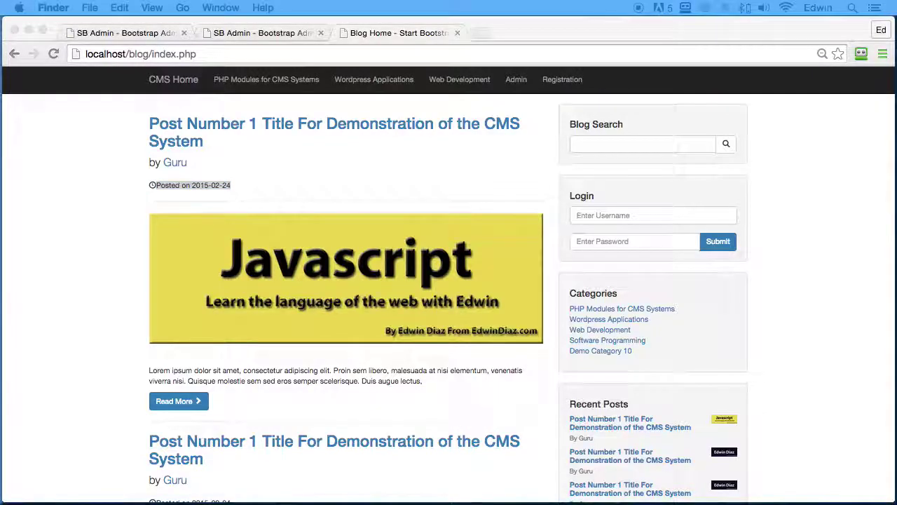